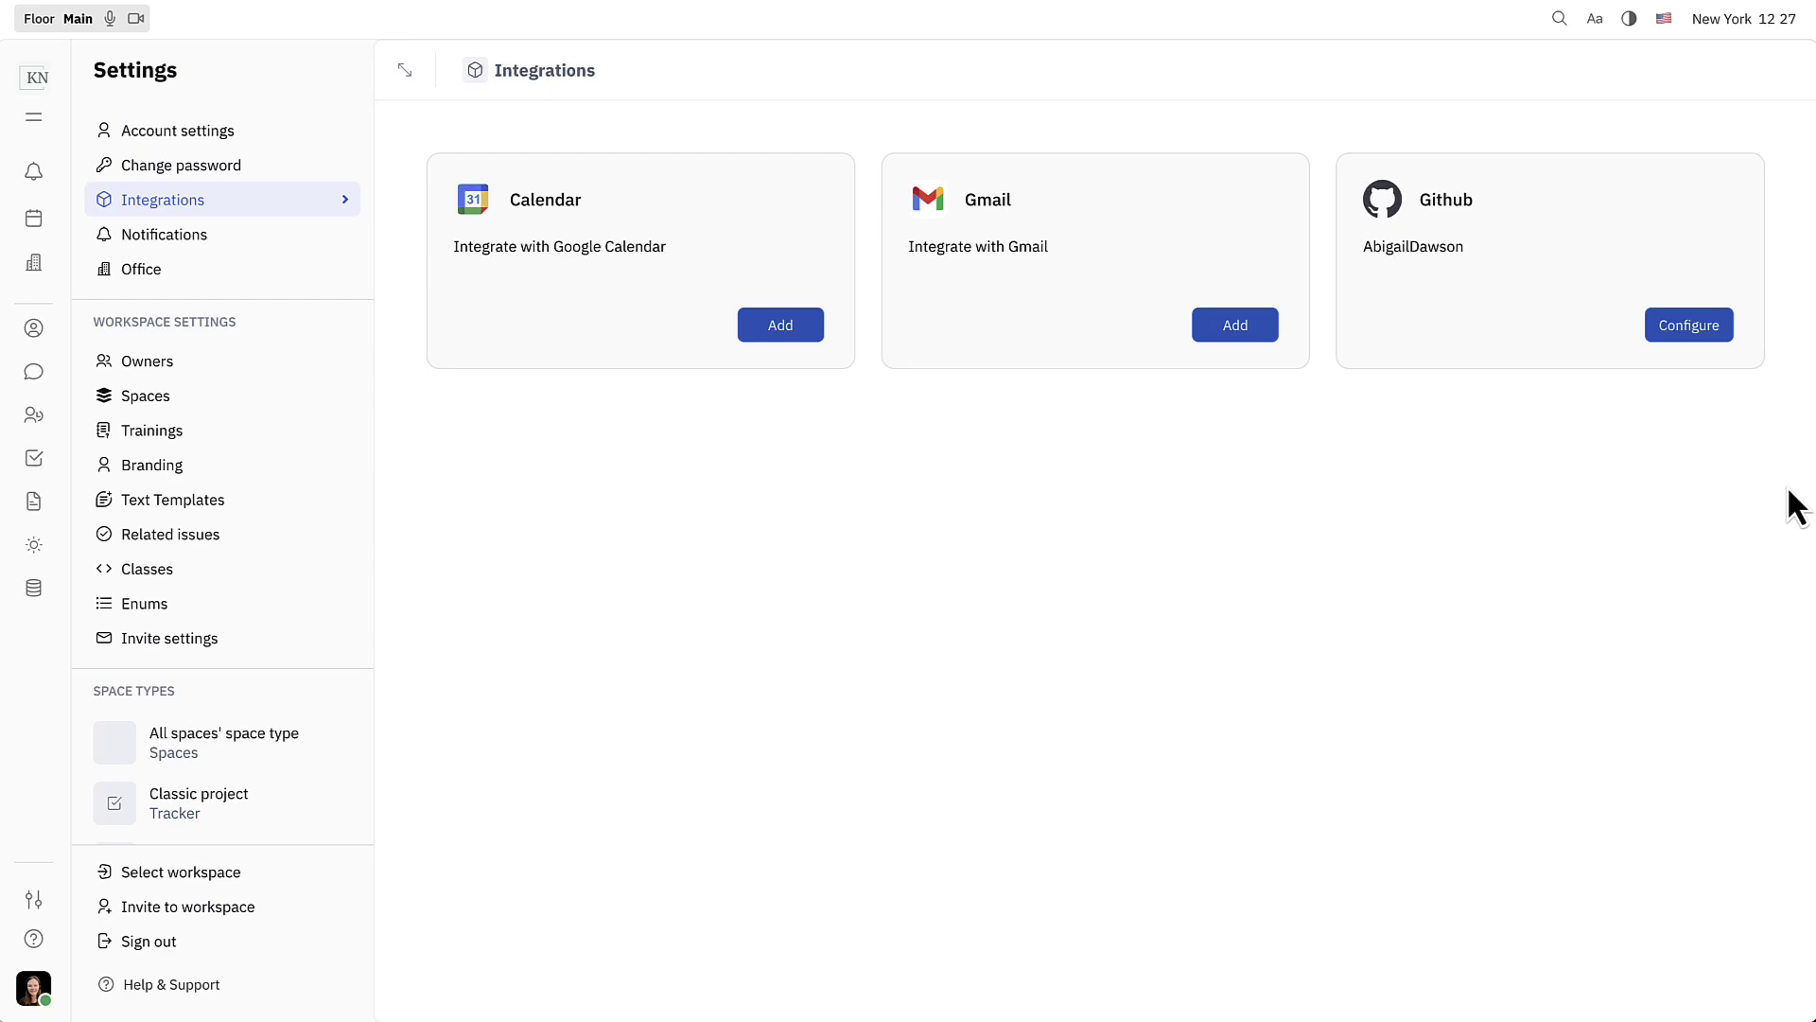
- Install the Huly GitHub app with repository access limited to knownative only
click(1717, 336)
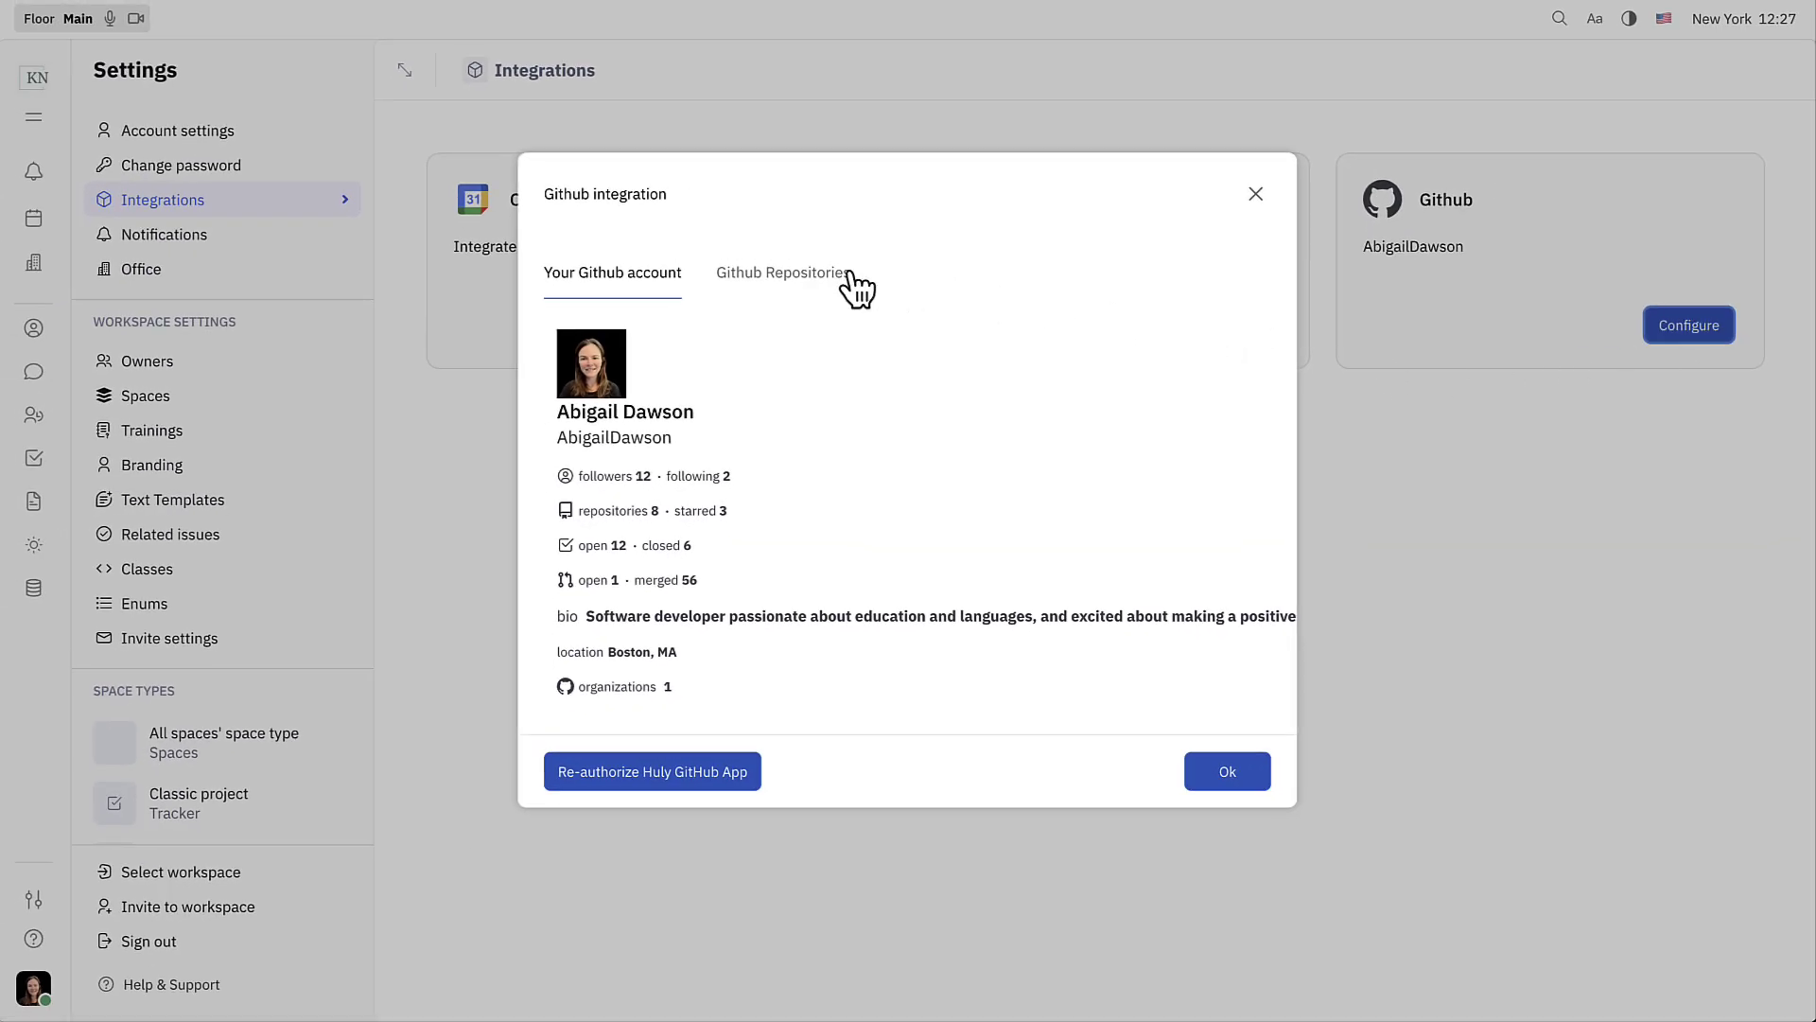
click(839, 278)
click(690, 567)
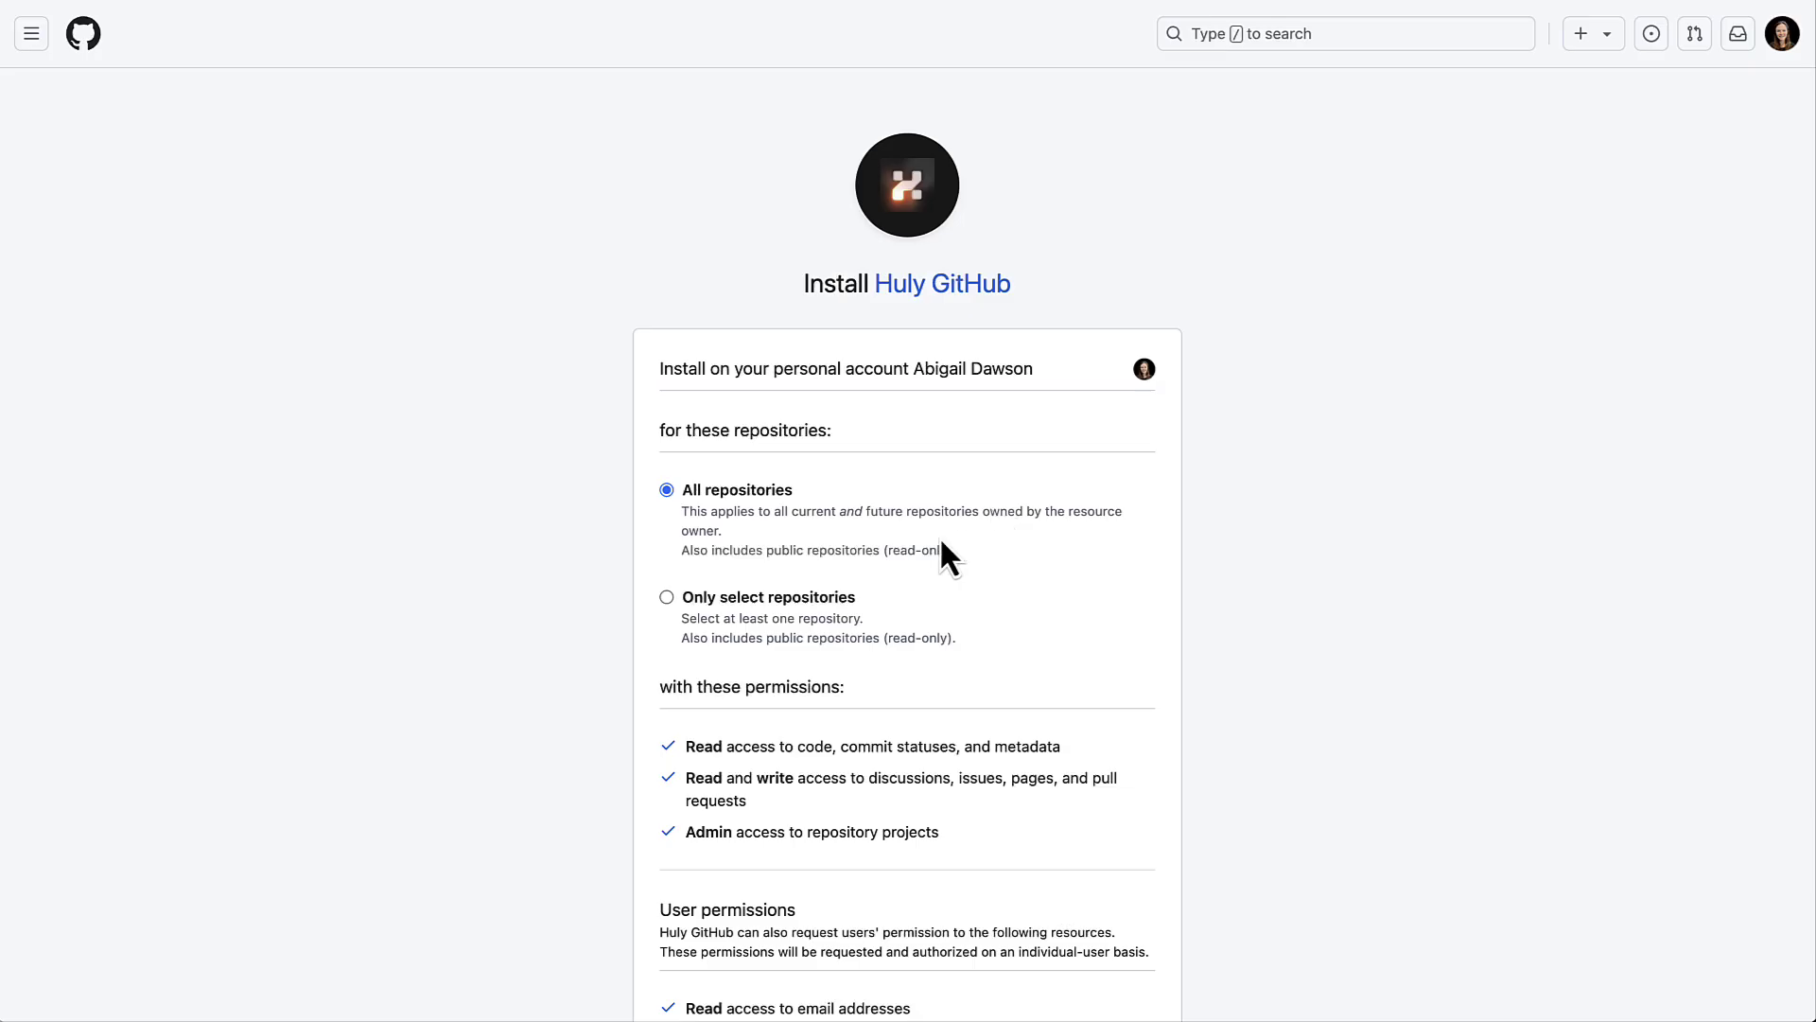
click(829, 597)
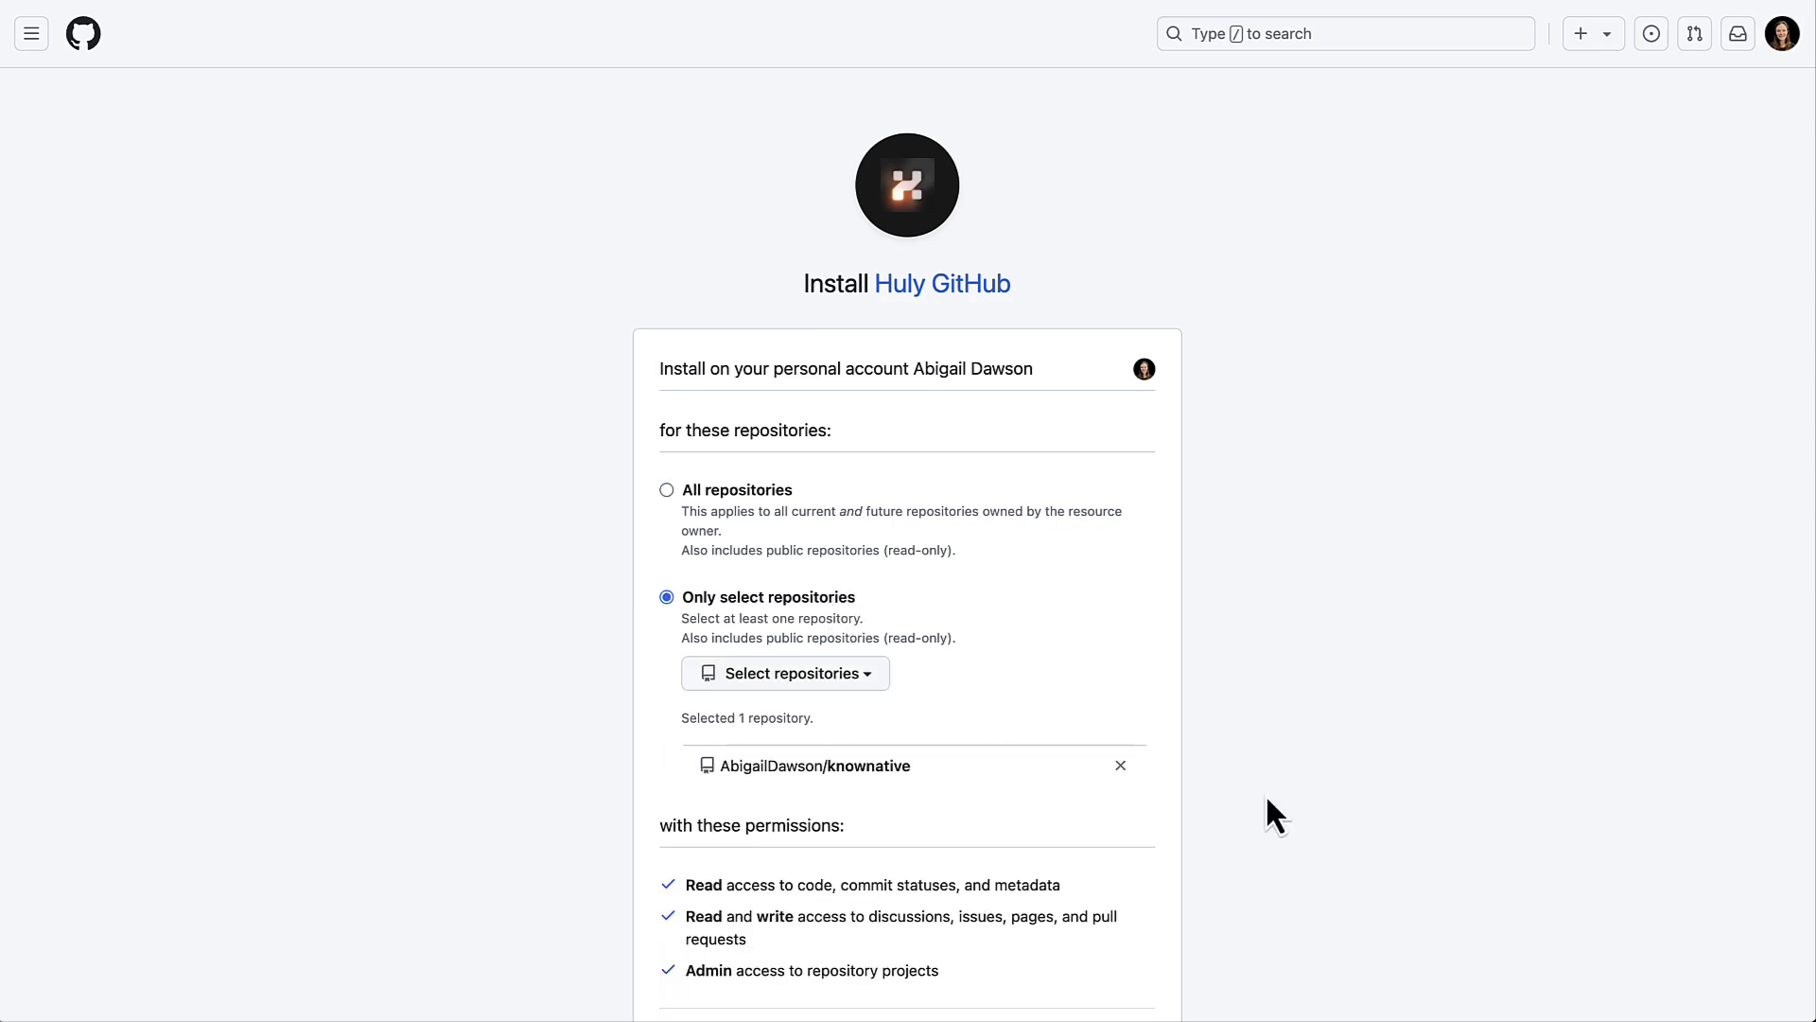
scroll(1264, 793, down, 5)
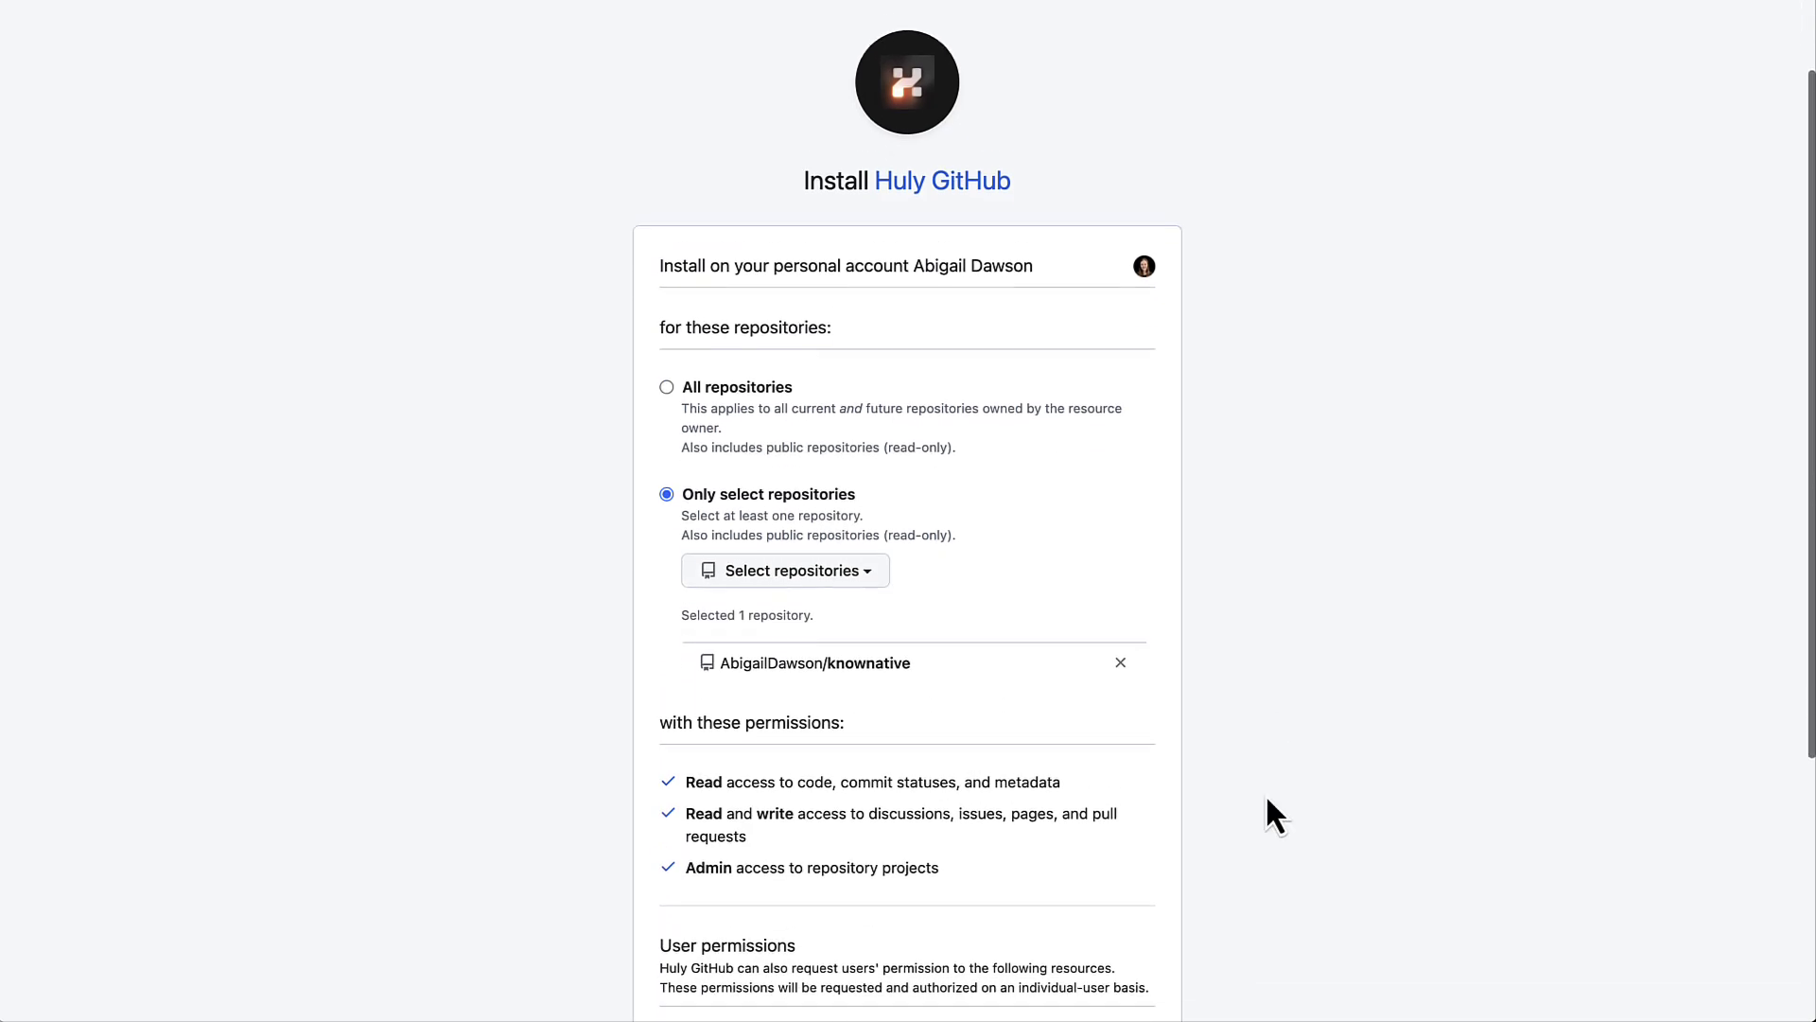
scroll(1267, 799, down, 1)
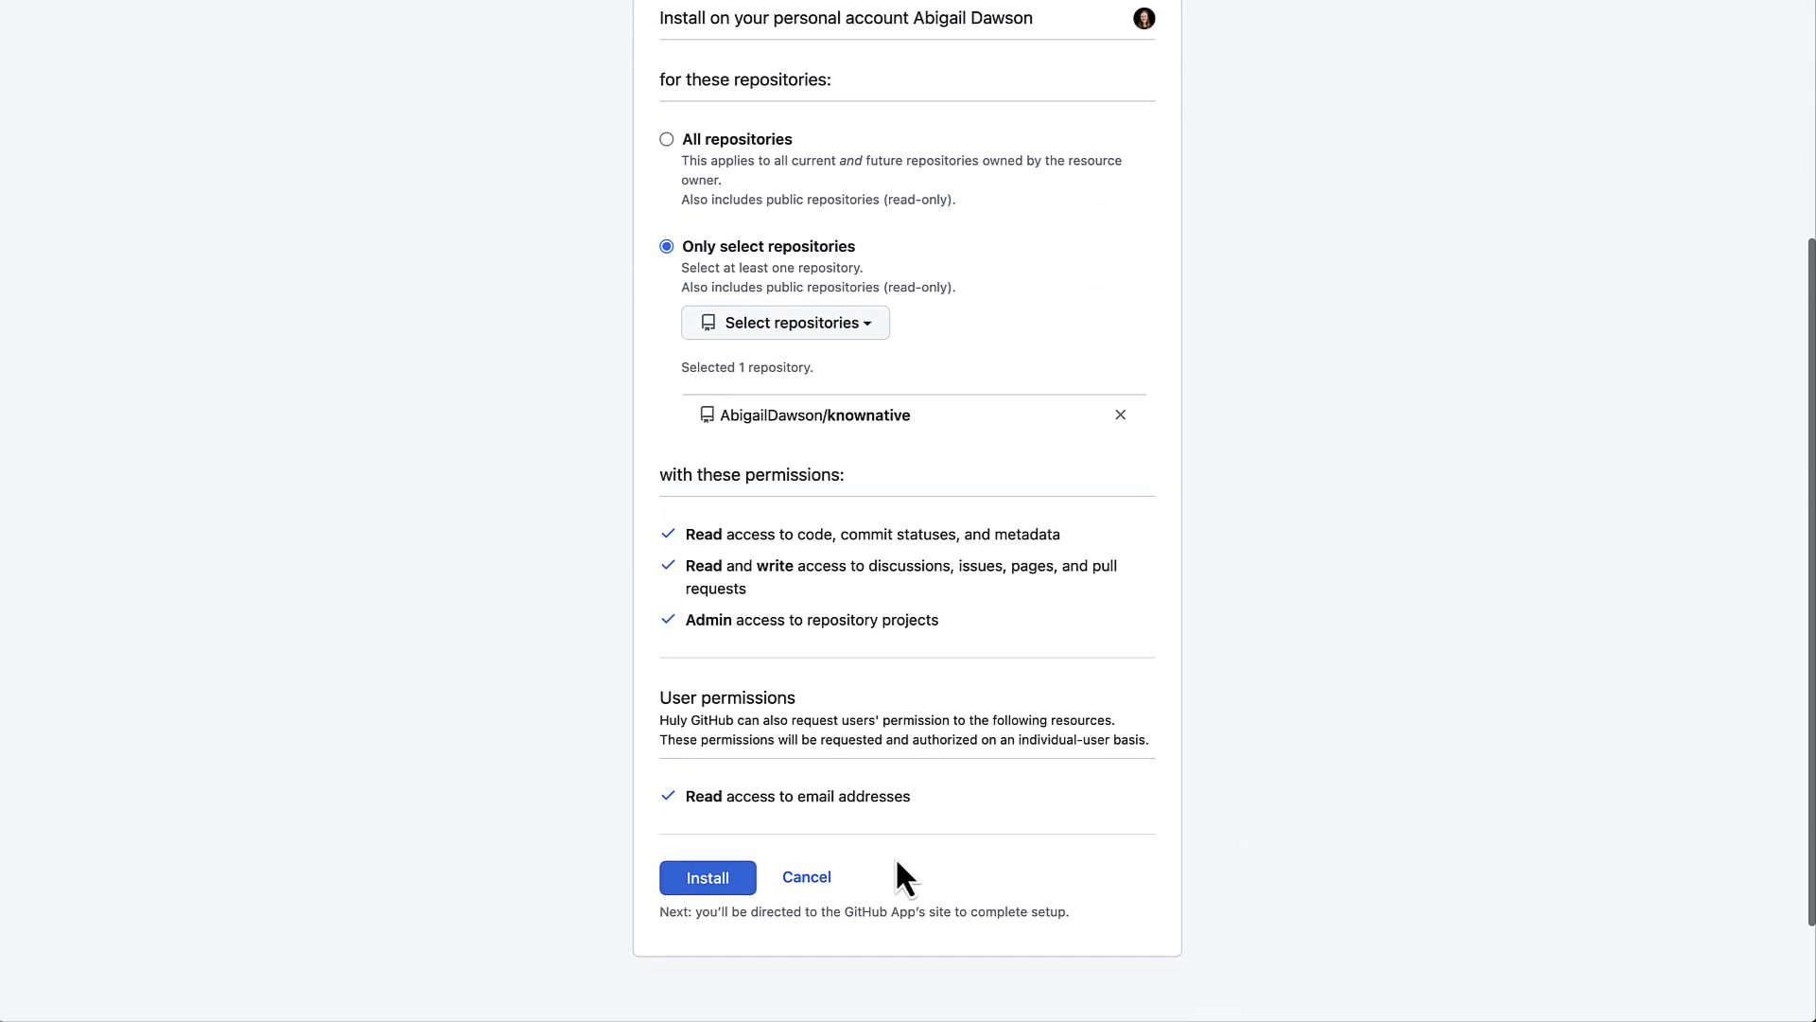
click(744, 887)
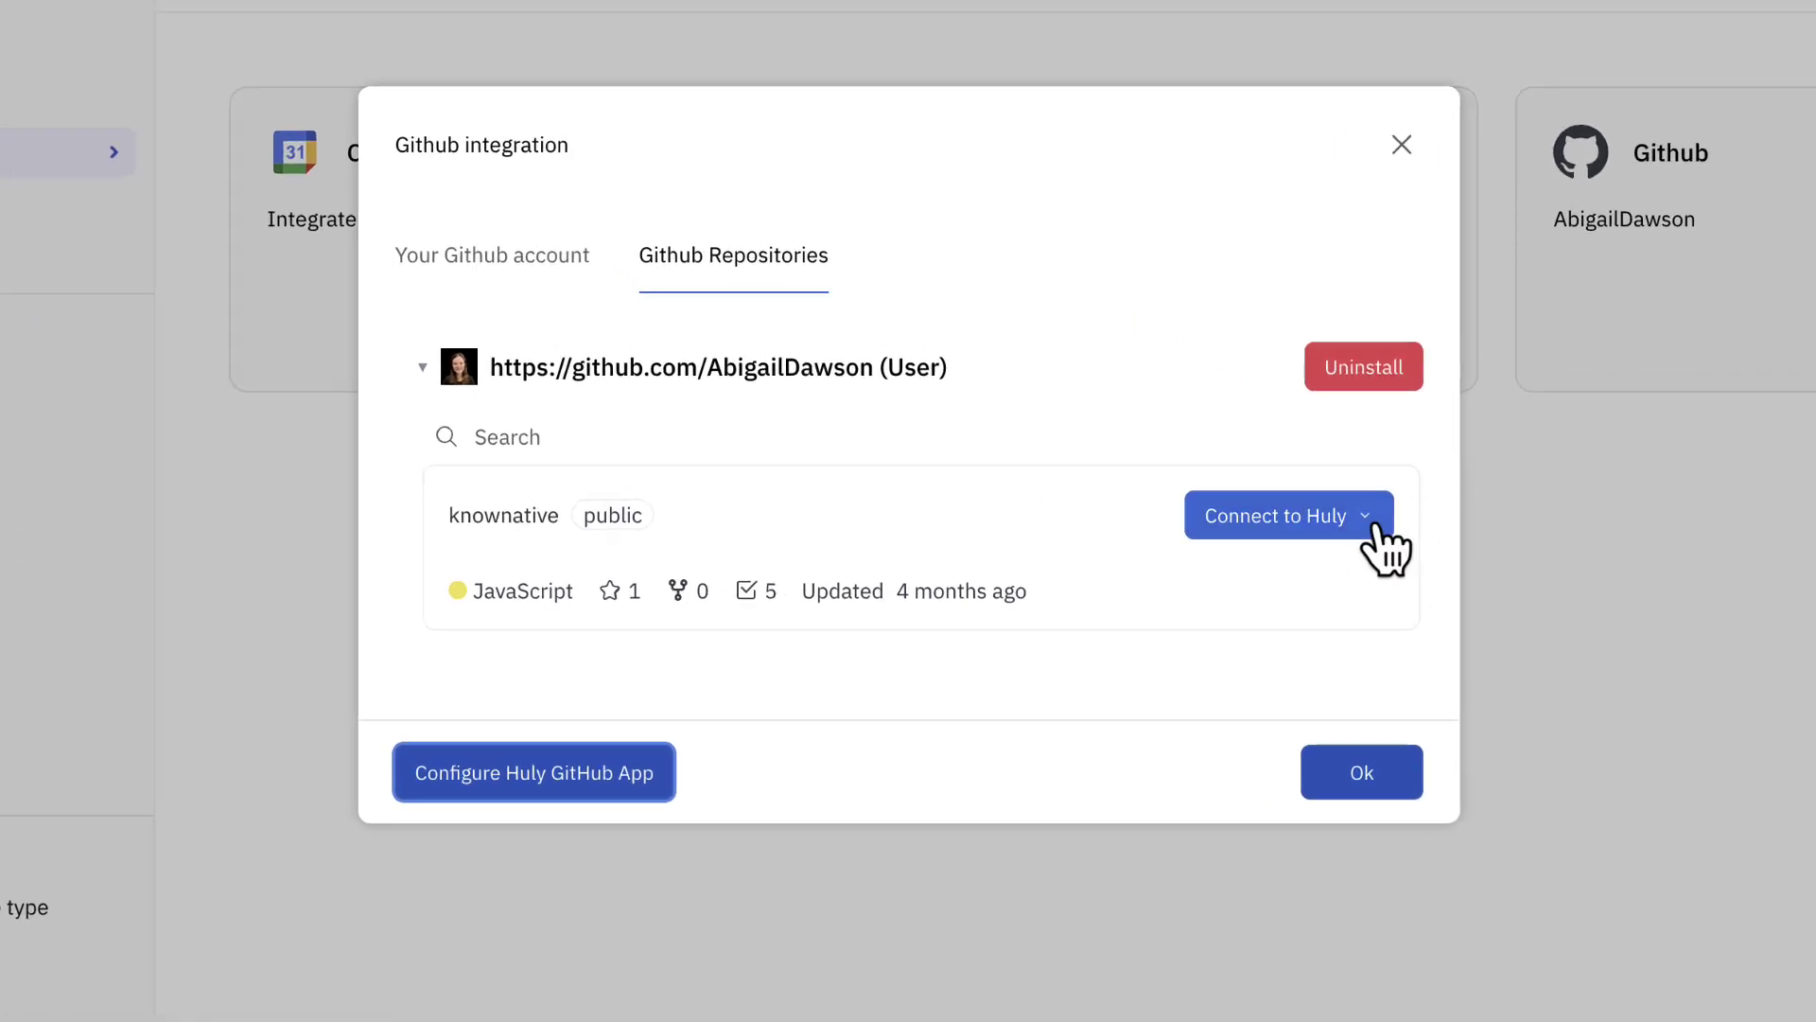
- Start a new project for knownative titled 'KnowNative GitHub' with a description of its GitHub issues
click(1376, 526)
click(1401, 785)
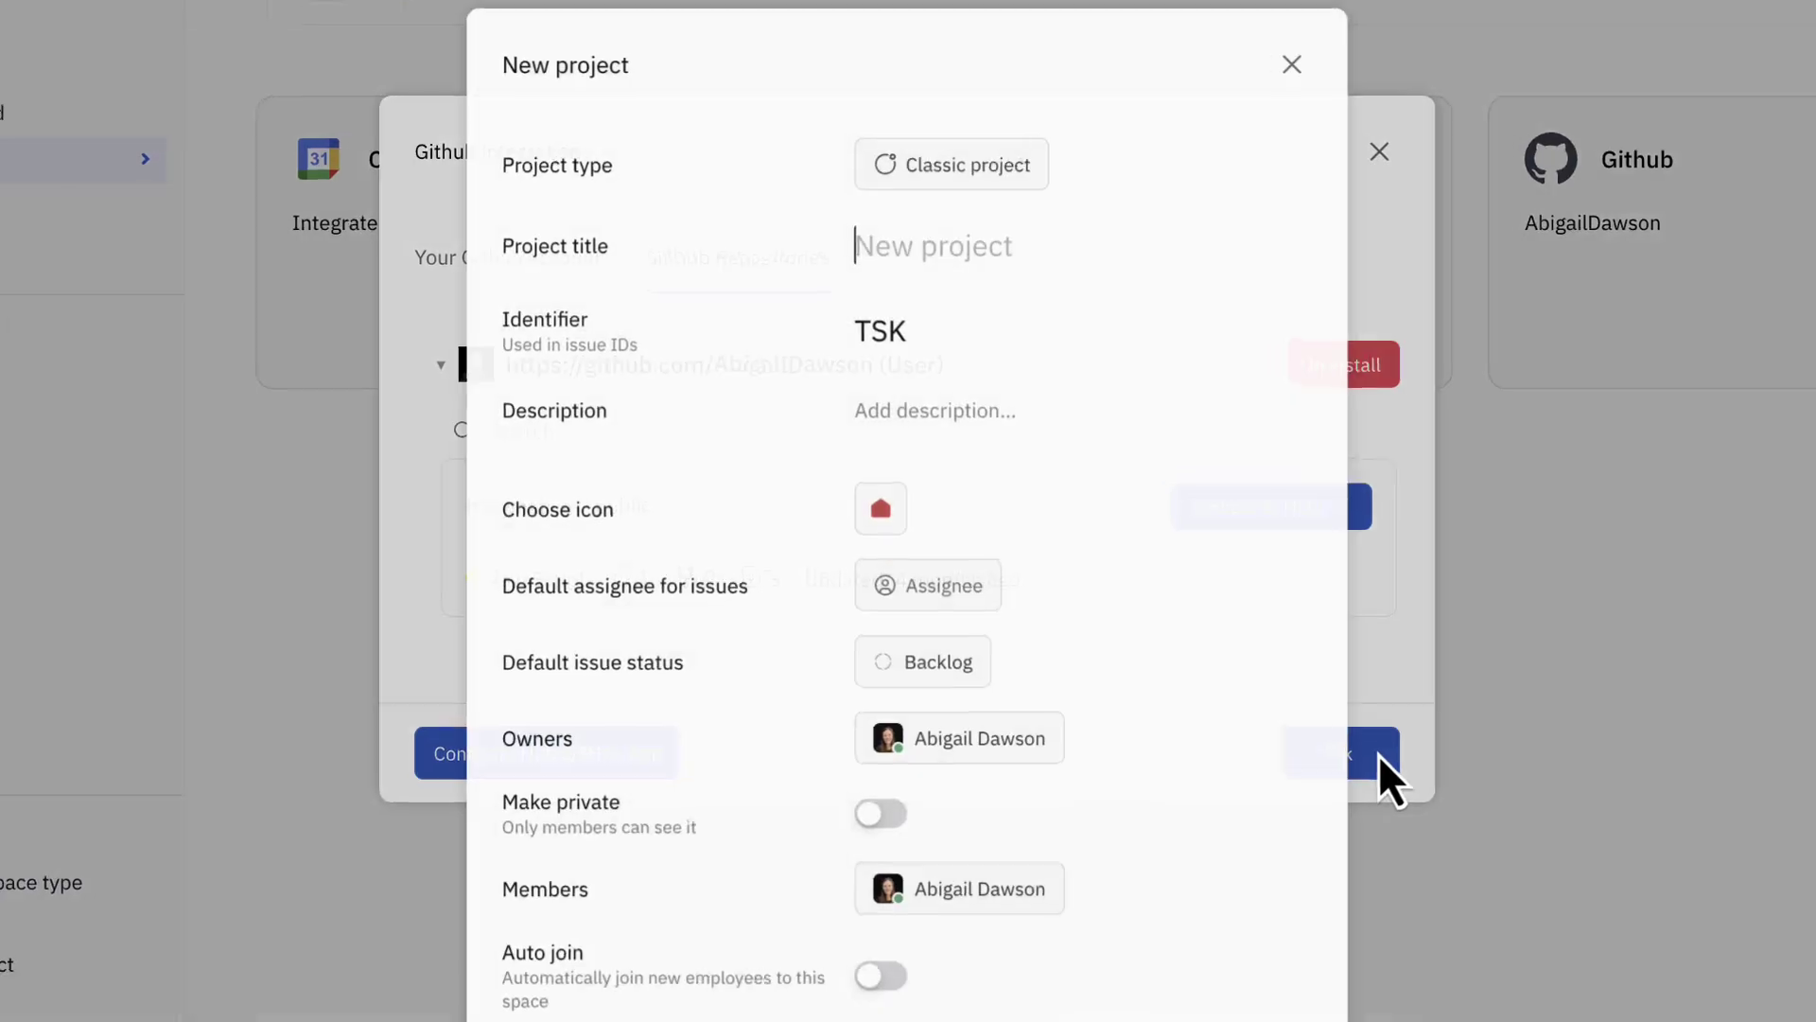
text(KnowNative GitHub)
click(1086, 409)
text(Issues connected to the KnowNative project on Gi)
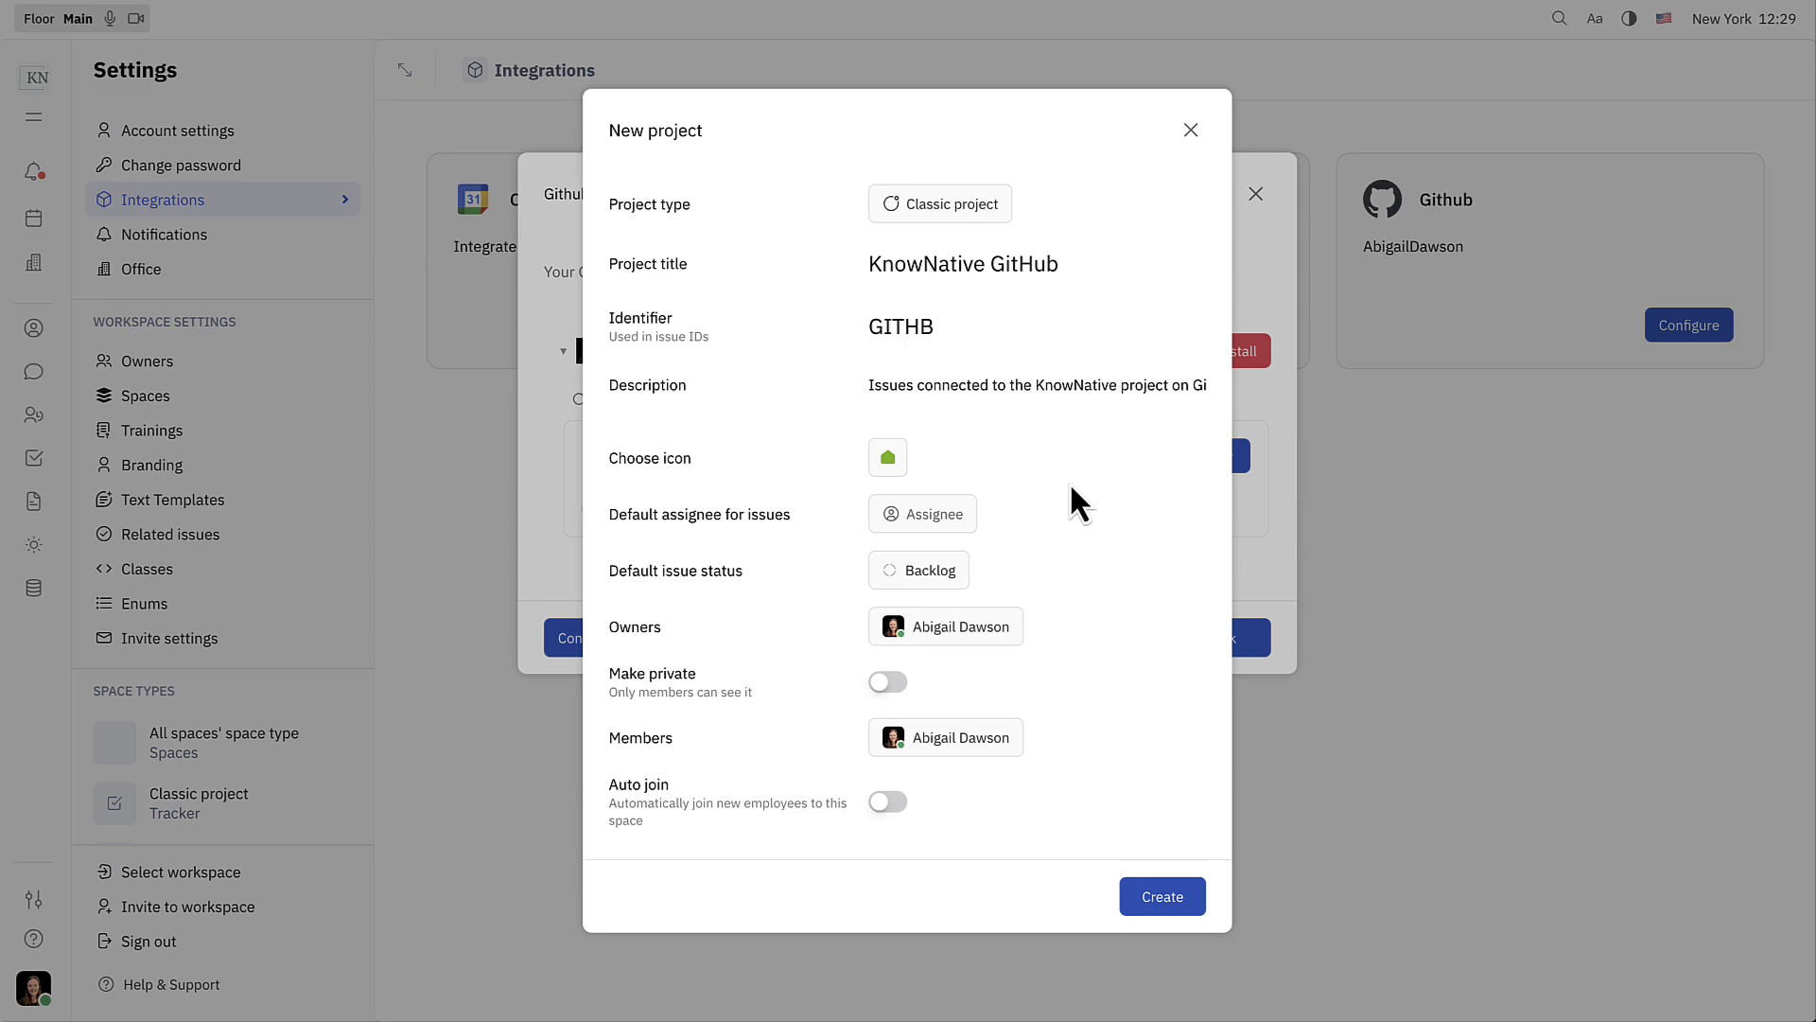
- Make the account owner the default assignee, turn on auto join, and create the project
click(965, 515)
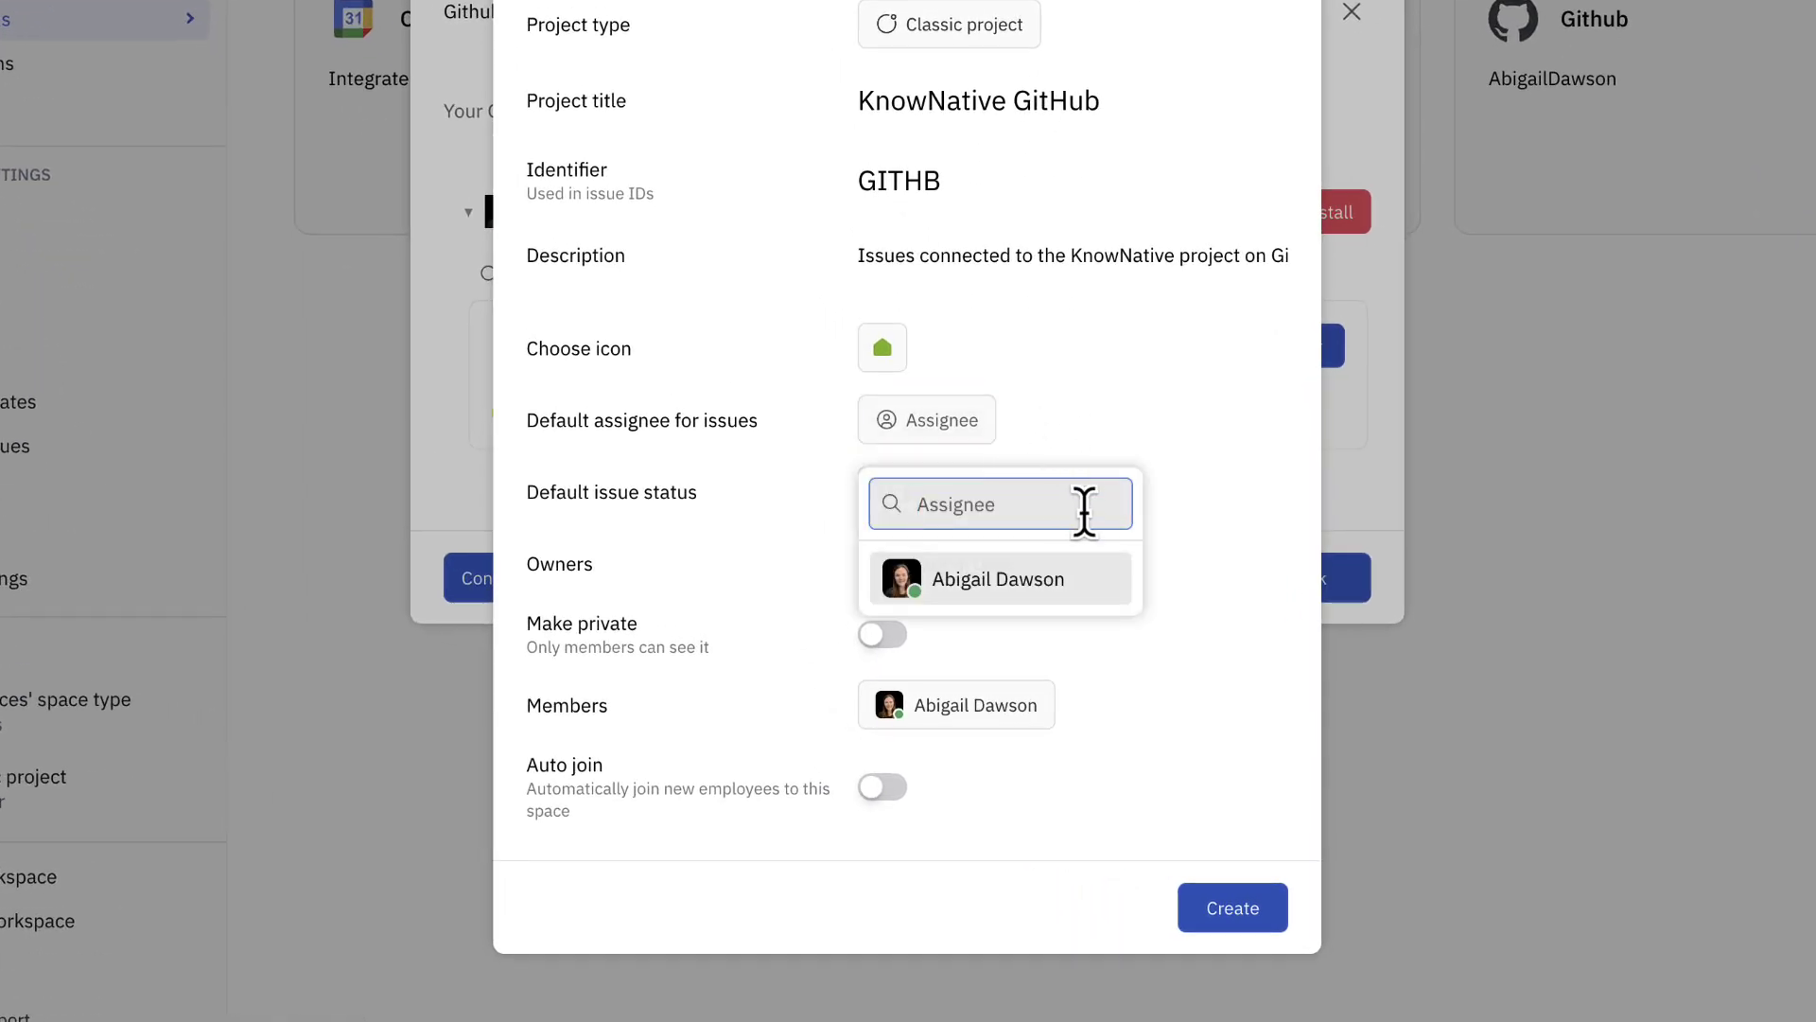
click(1097, 579)
click(897, 795)
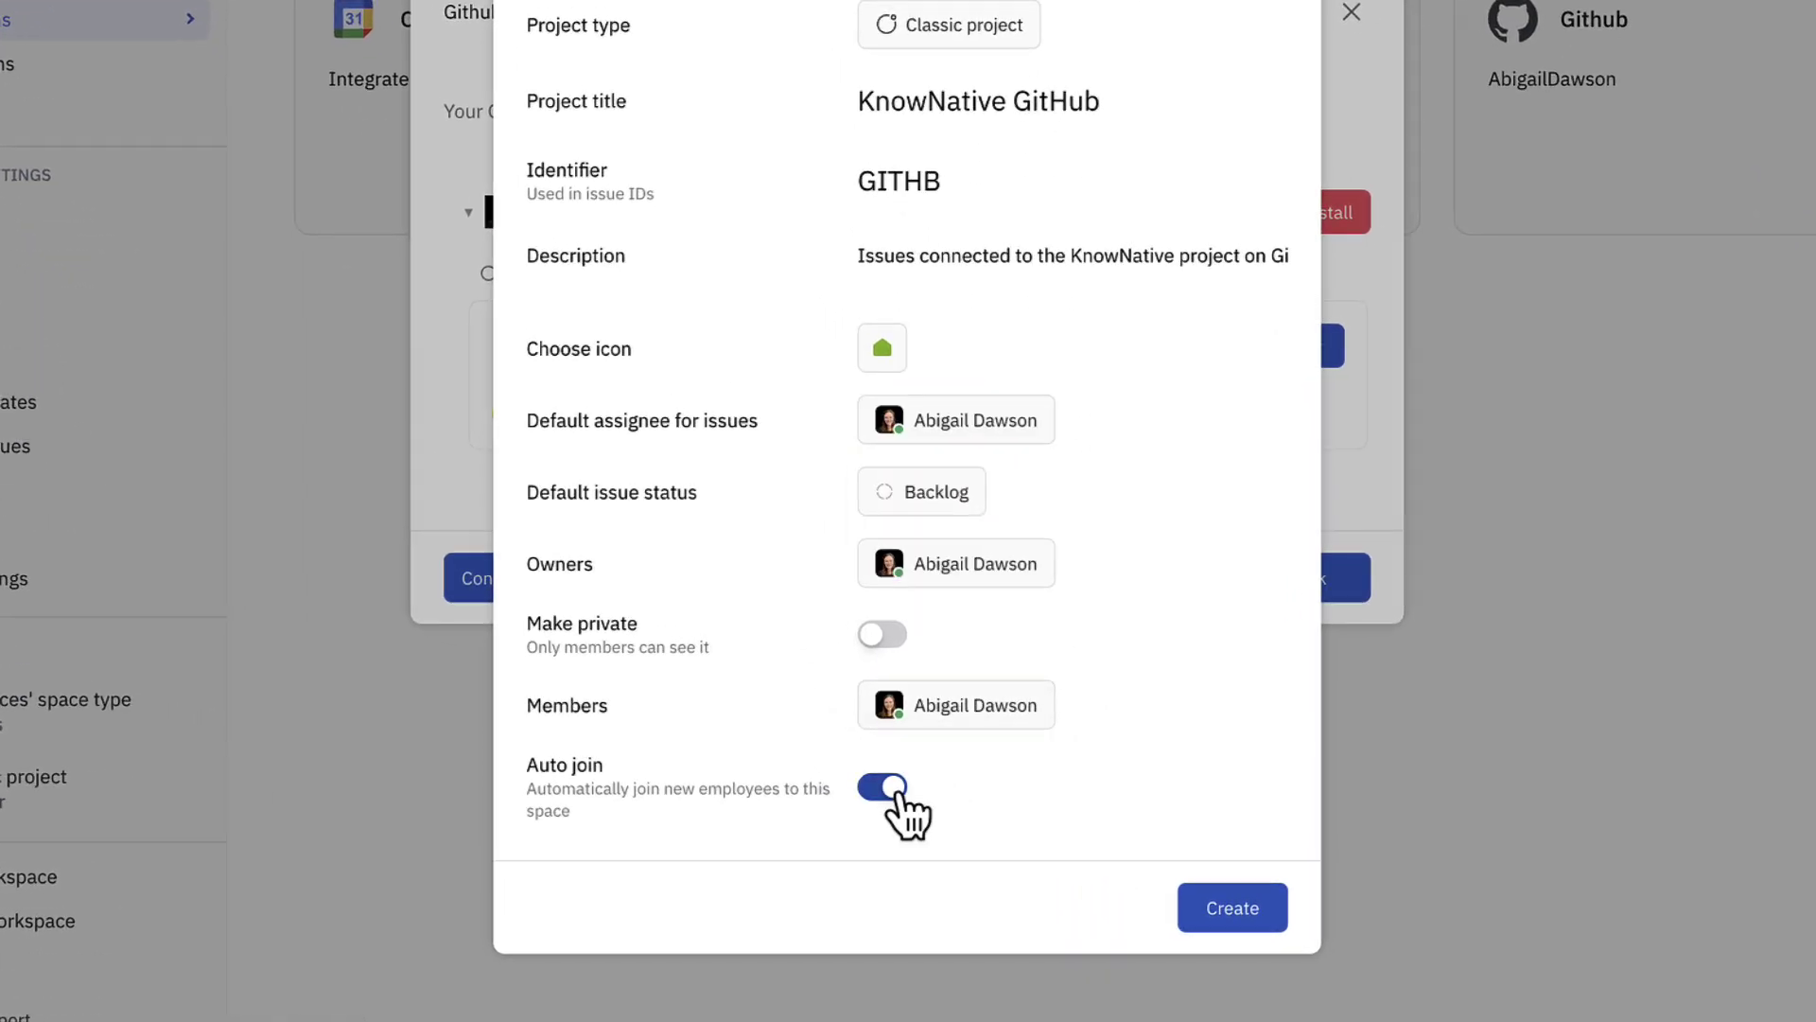
click(1267, 910)
- Close the integration settings and scroll through the synced KnowNative GitHub issues list
click(1220, 639)
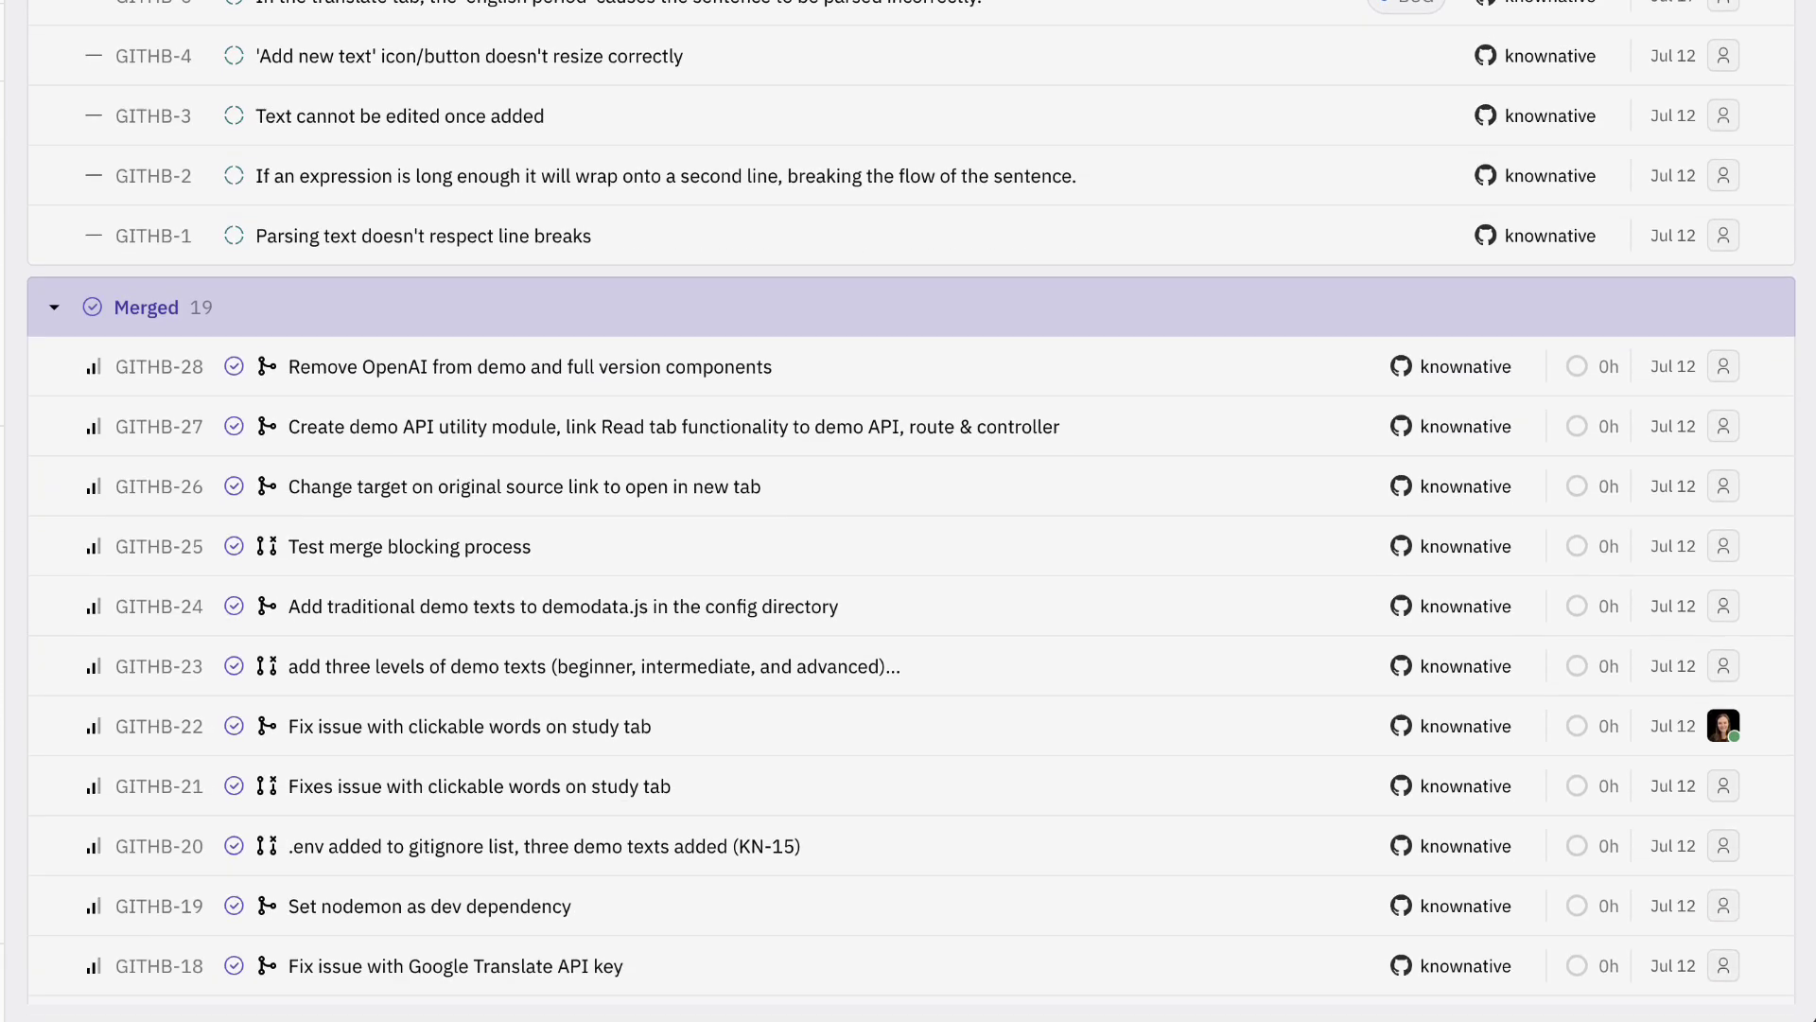
scroll(1466, 394, down, 7)
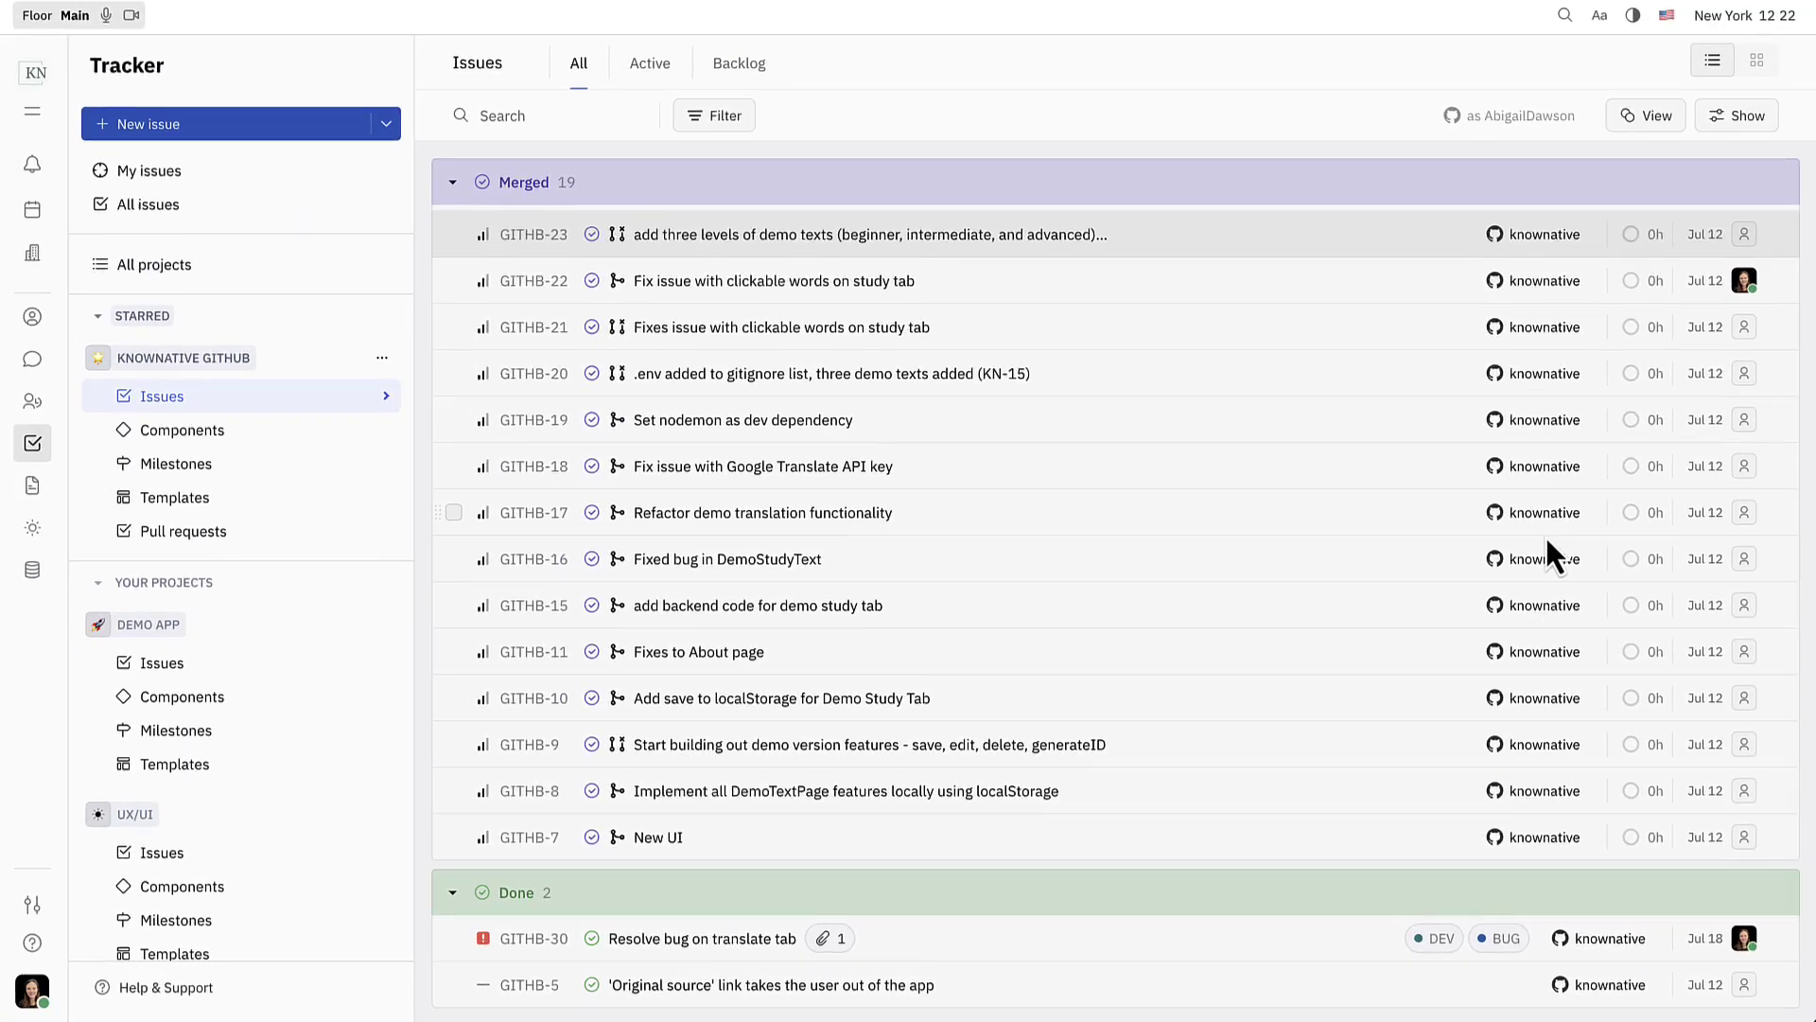
scroll(1466, 394, up, 1)
scroll(1551, 547, up, 5)
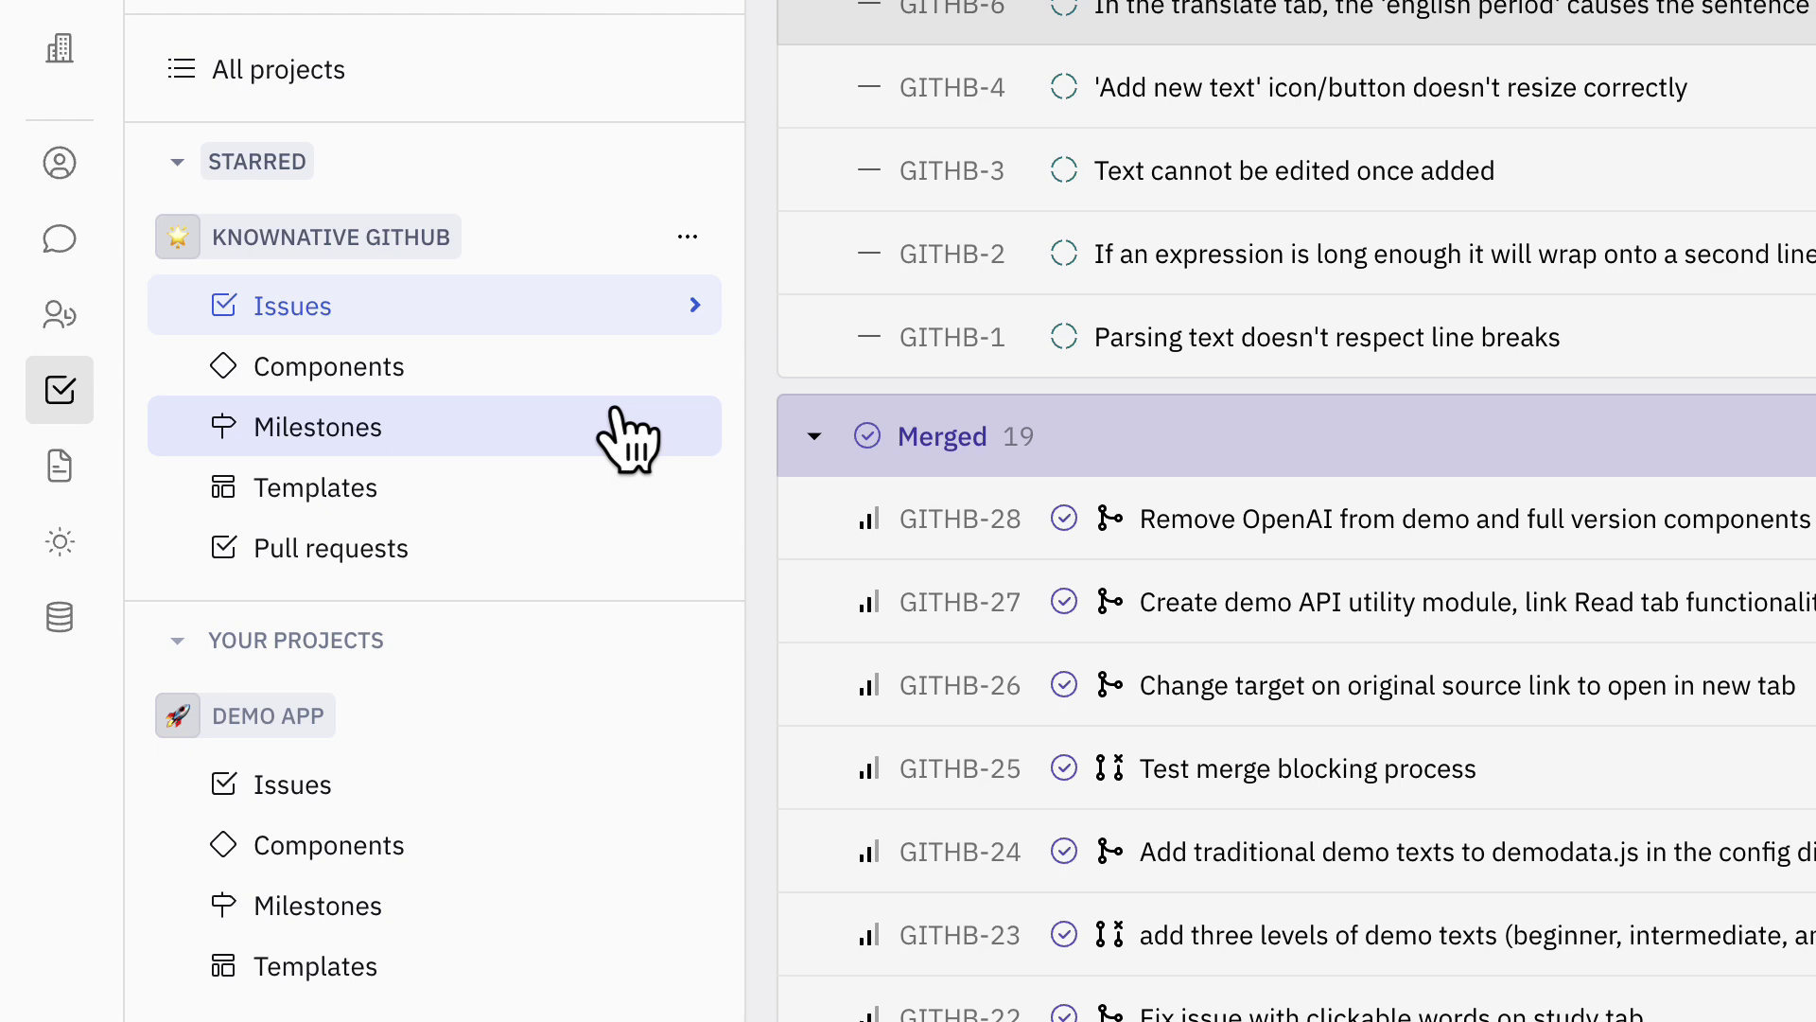
click(602, 492)
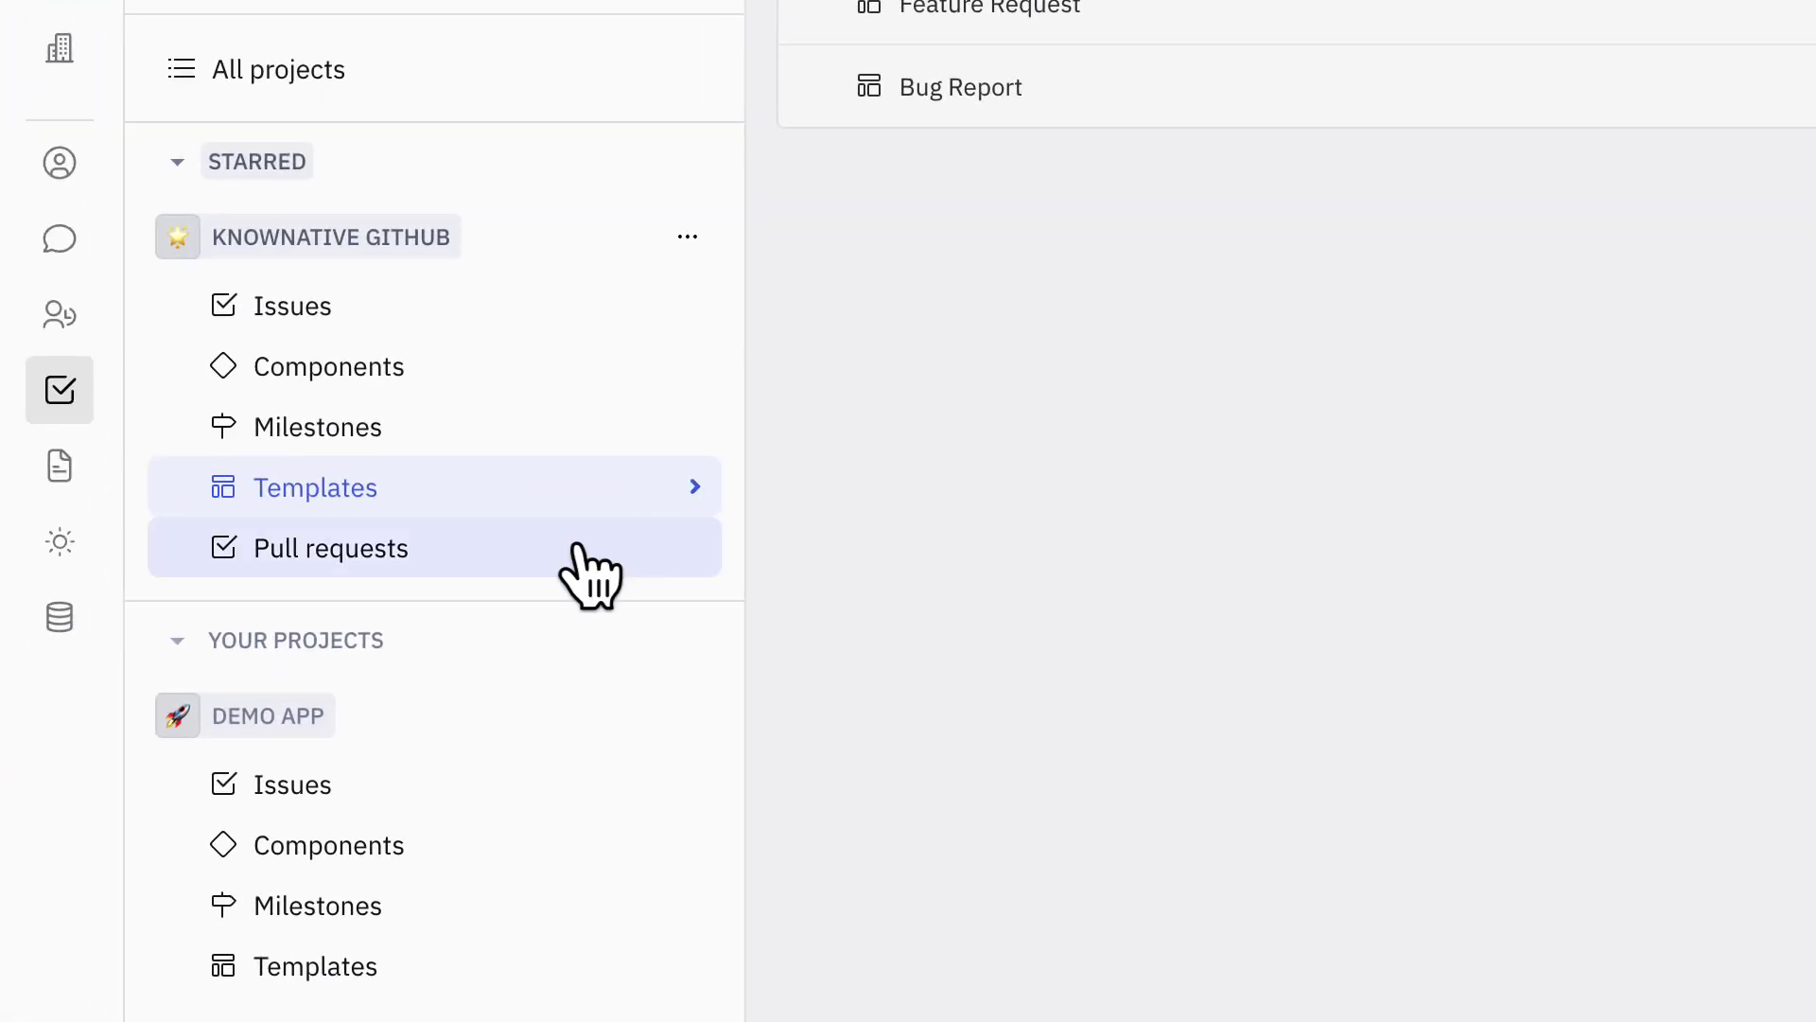
click(574, 546)
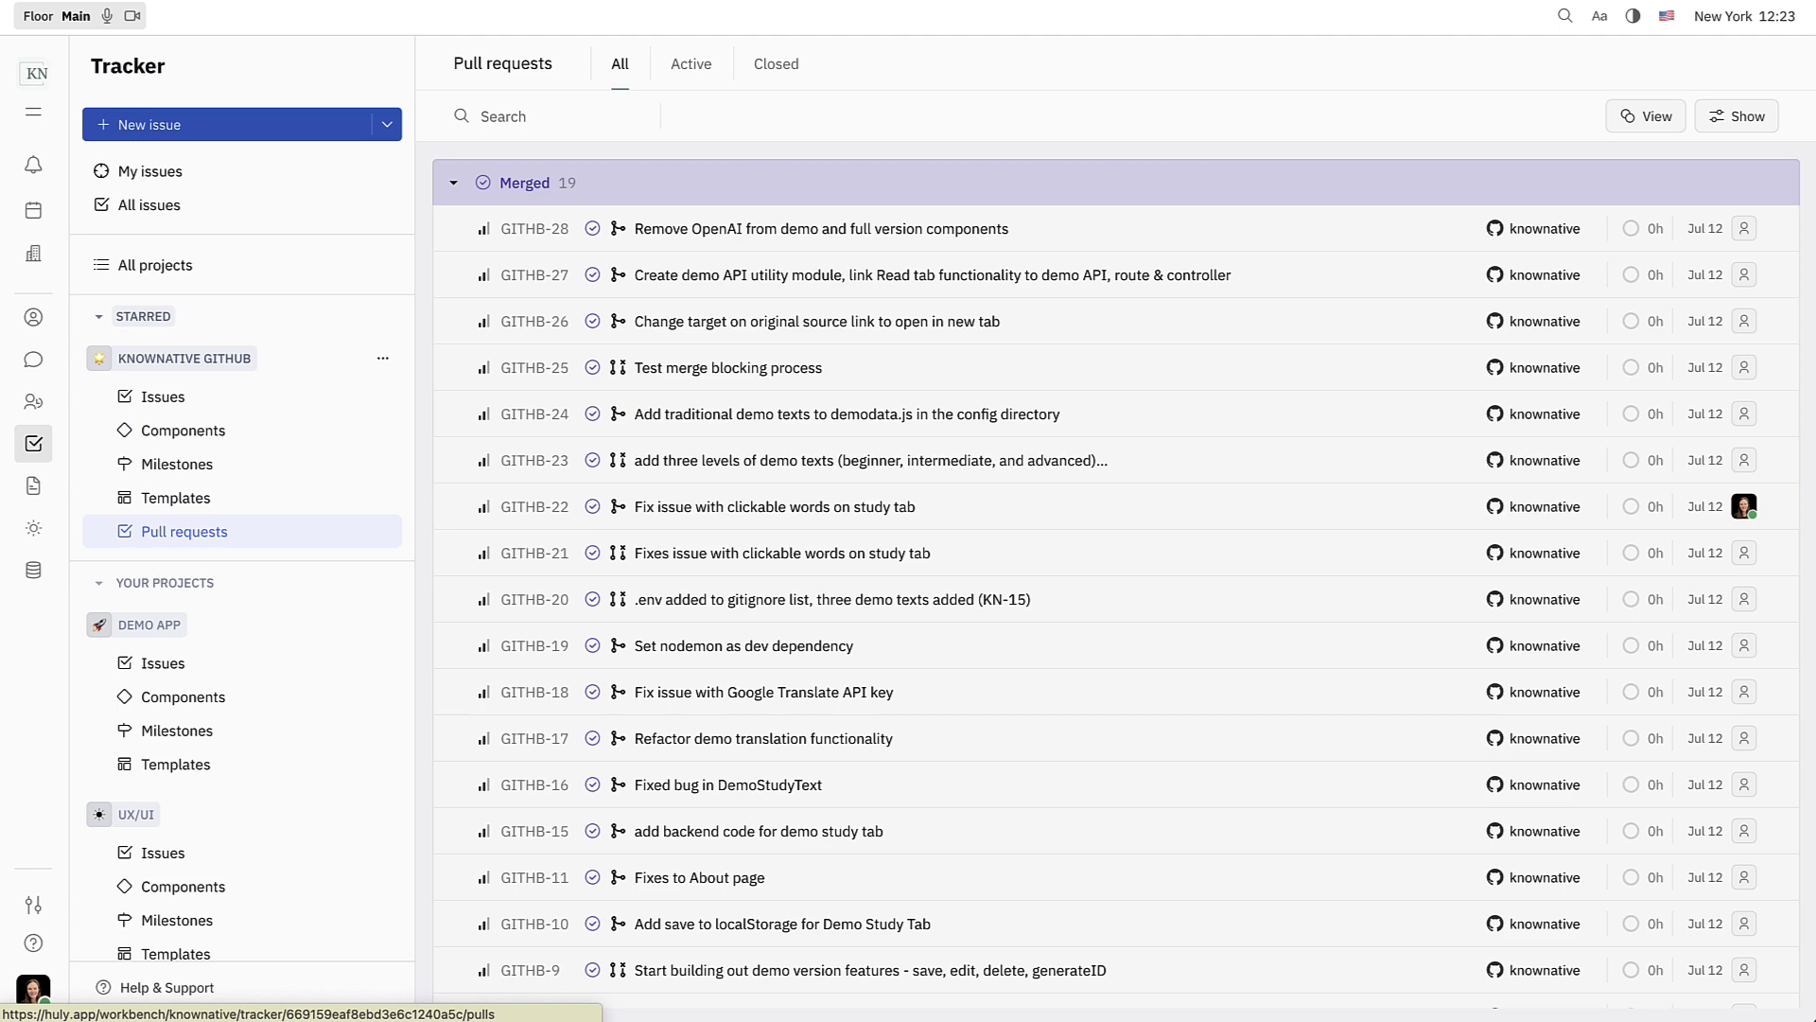
- Start a new issue titled 'New issue created in Huly' with the pasted formatted description
click(258, 397)
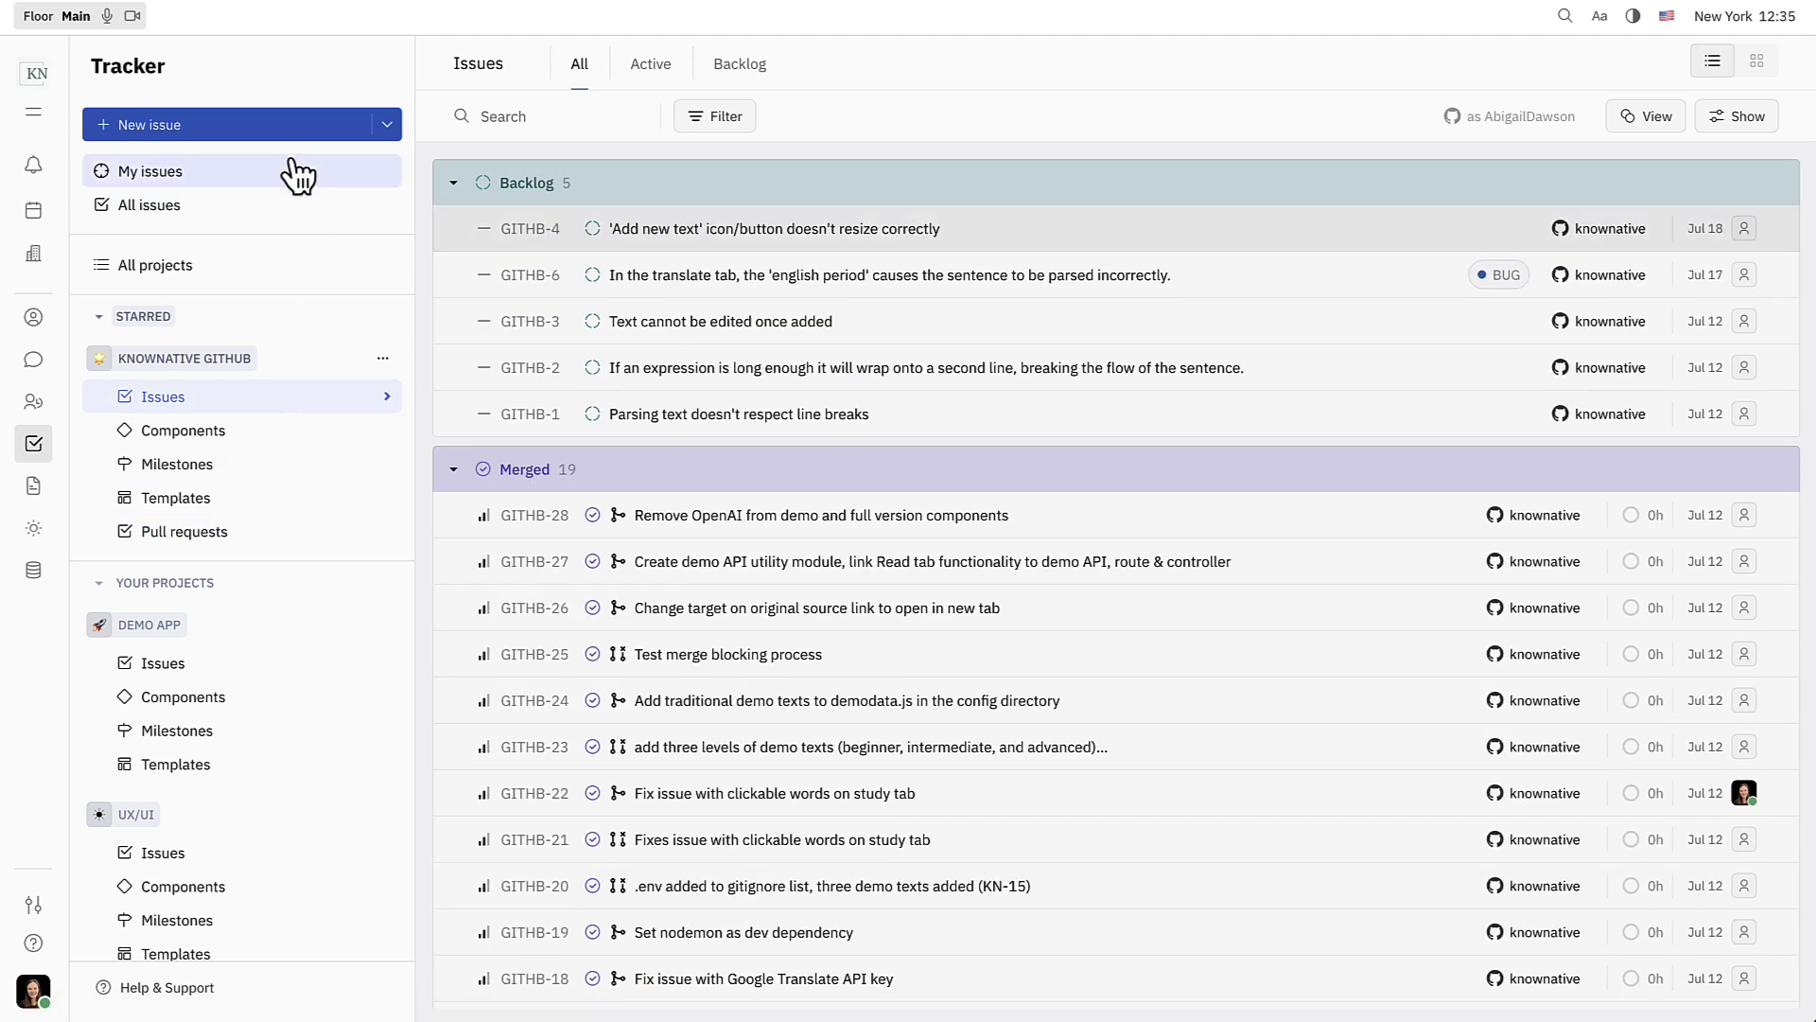
click(282, 138)
text(New issue created in Huly)
key(Tab)
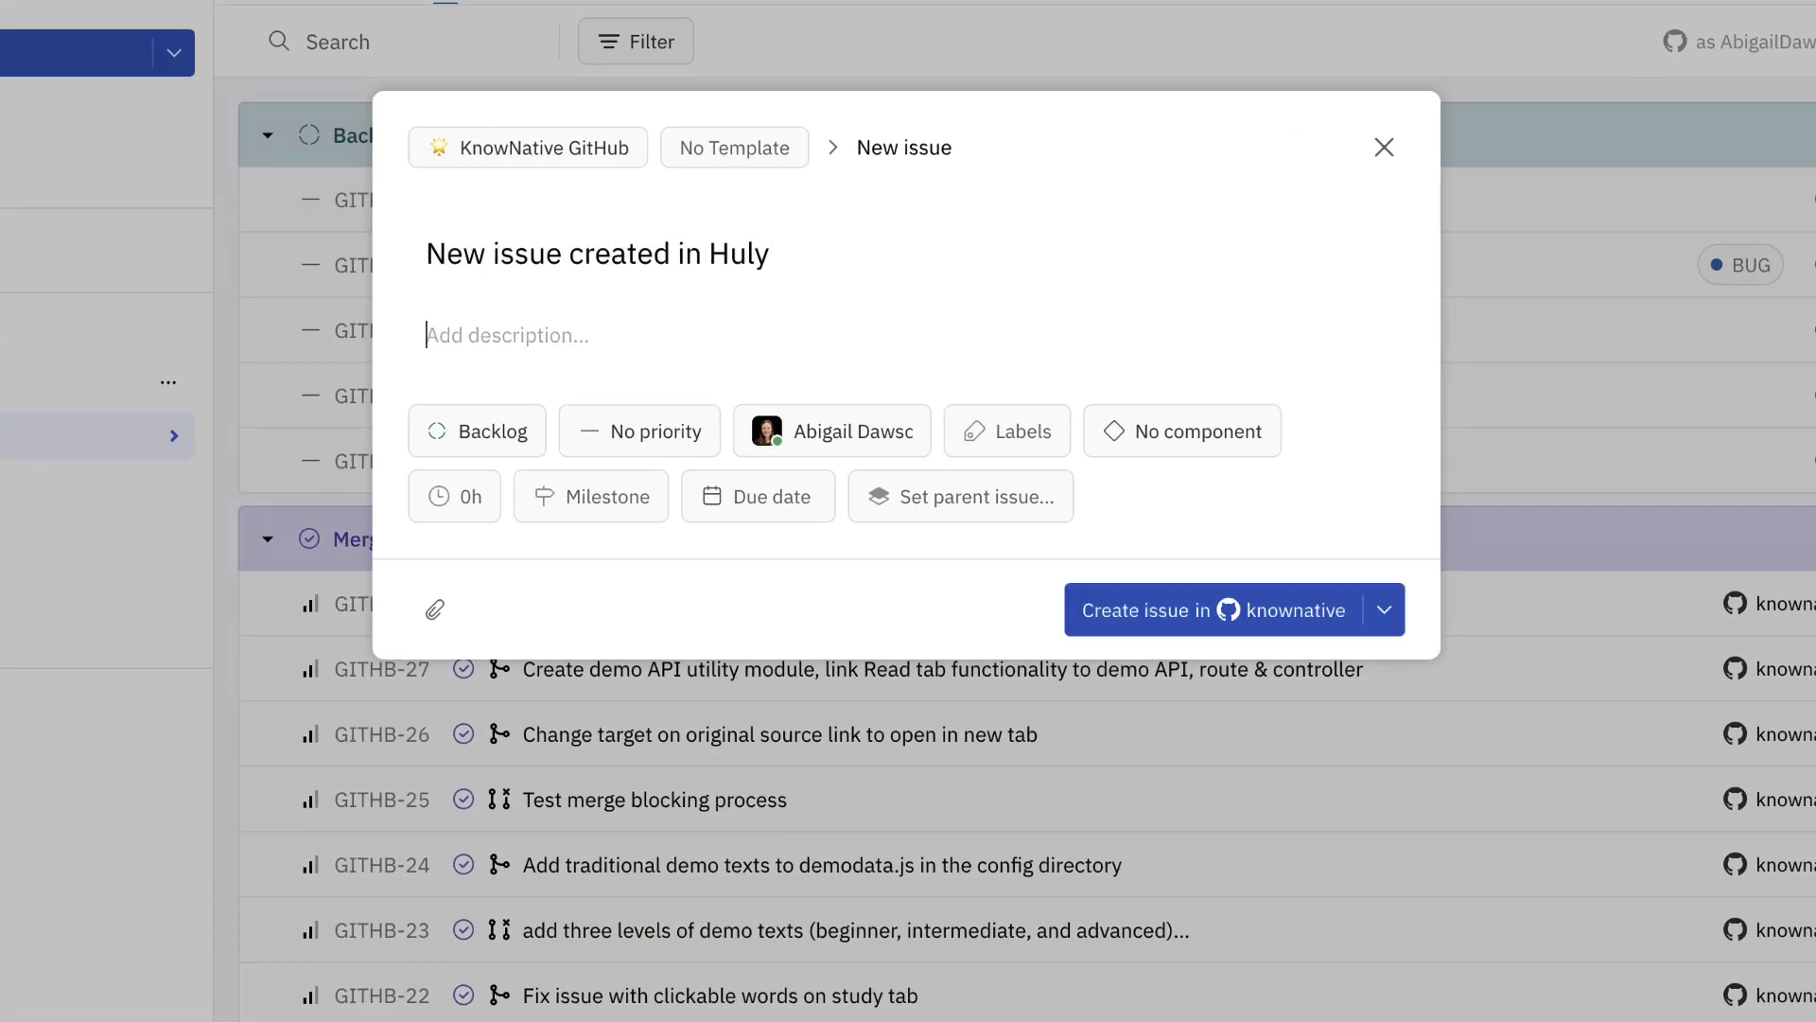
text(Heading subheading This is some text. Here is a line of code This is a link to huly.io)
- Set its status to Todo, keep the KnowNative GitHub project, and create it in knownative
click(468, 644)
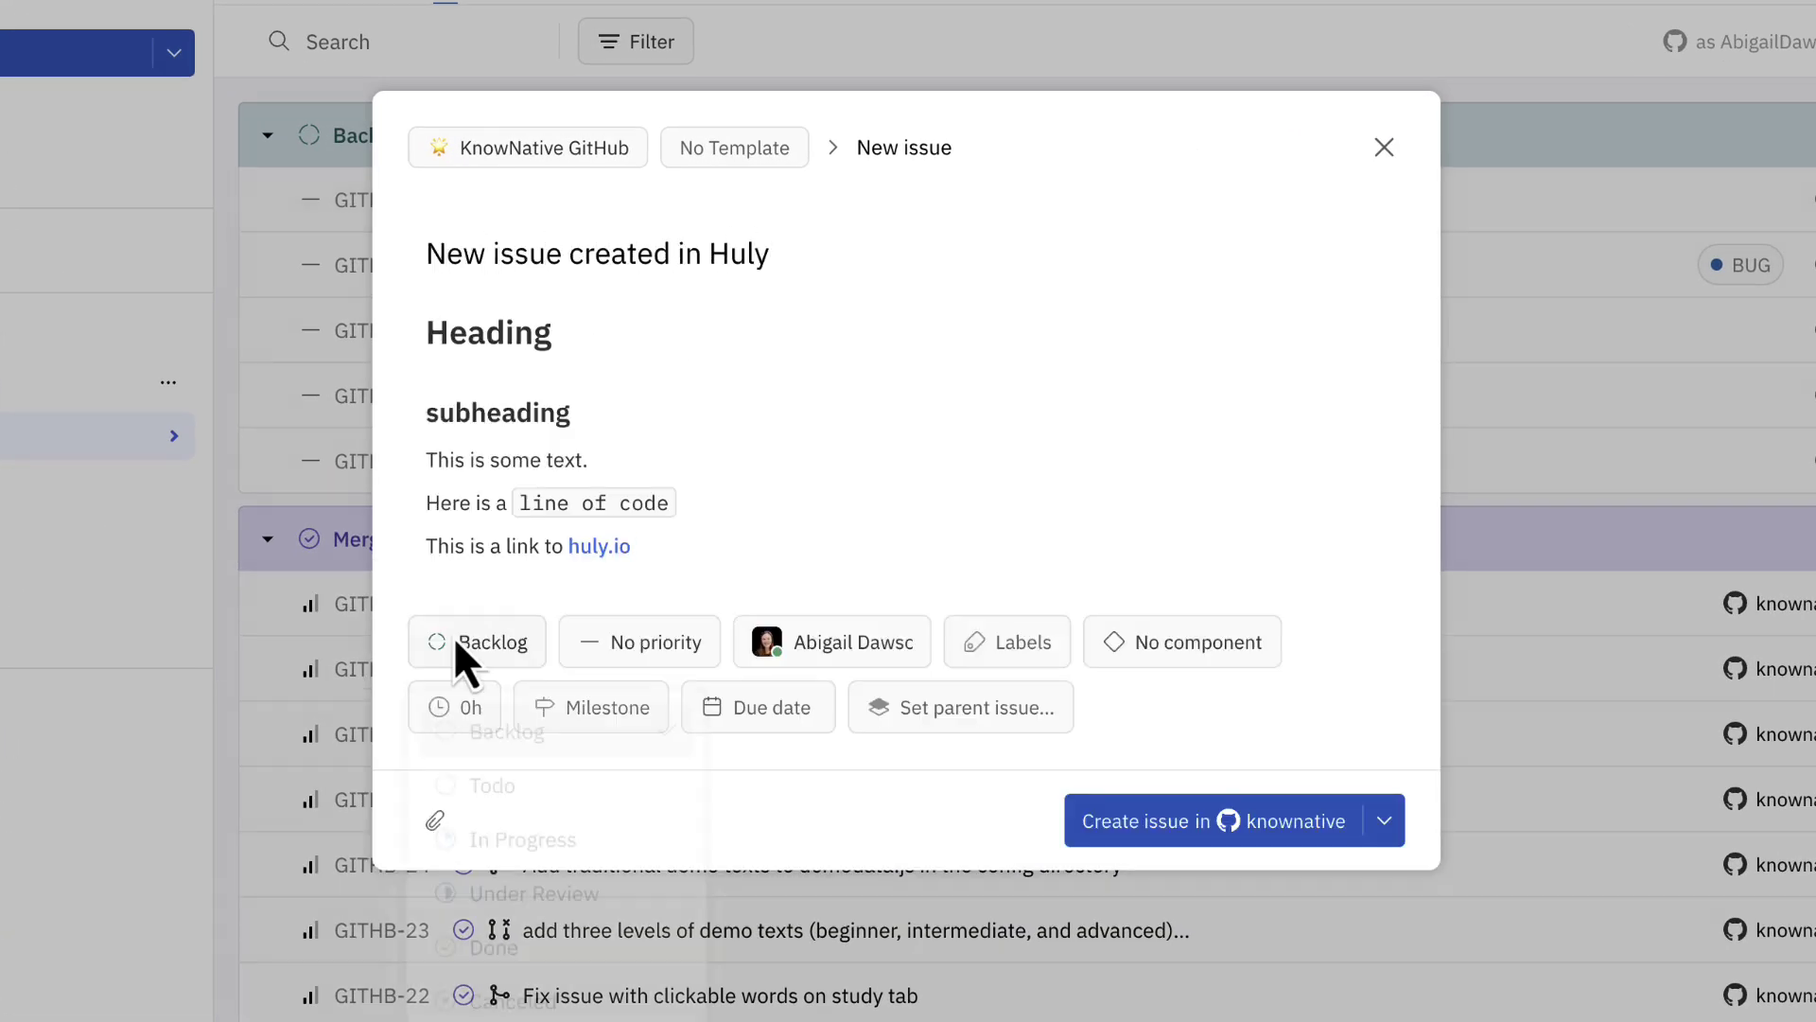
click(511, 785)
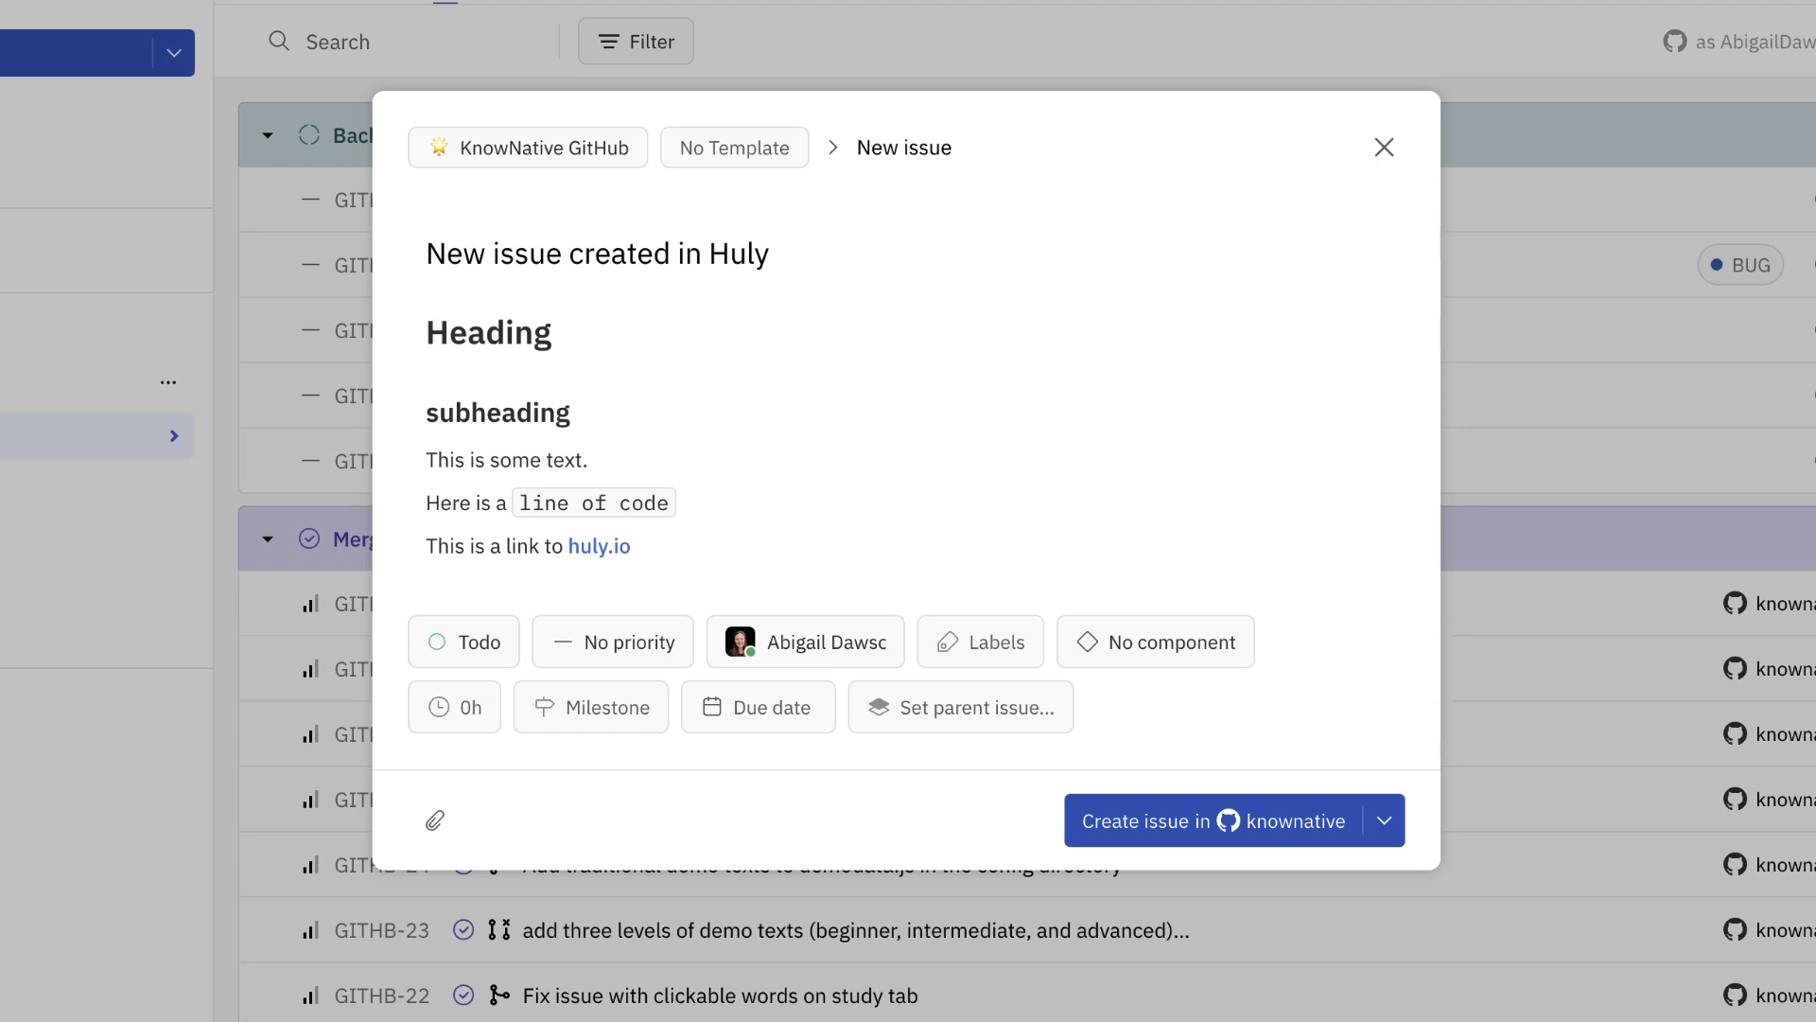
click(642, 149)
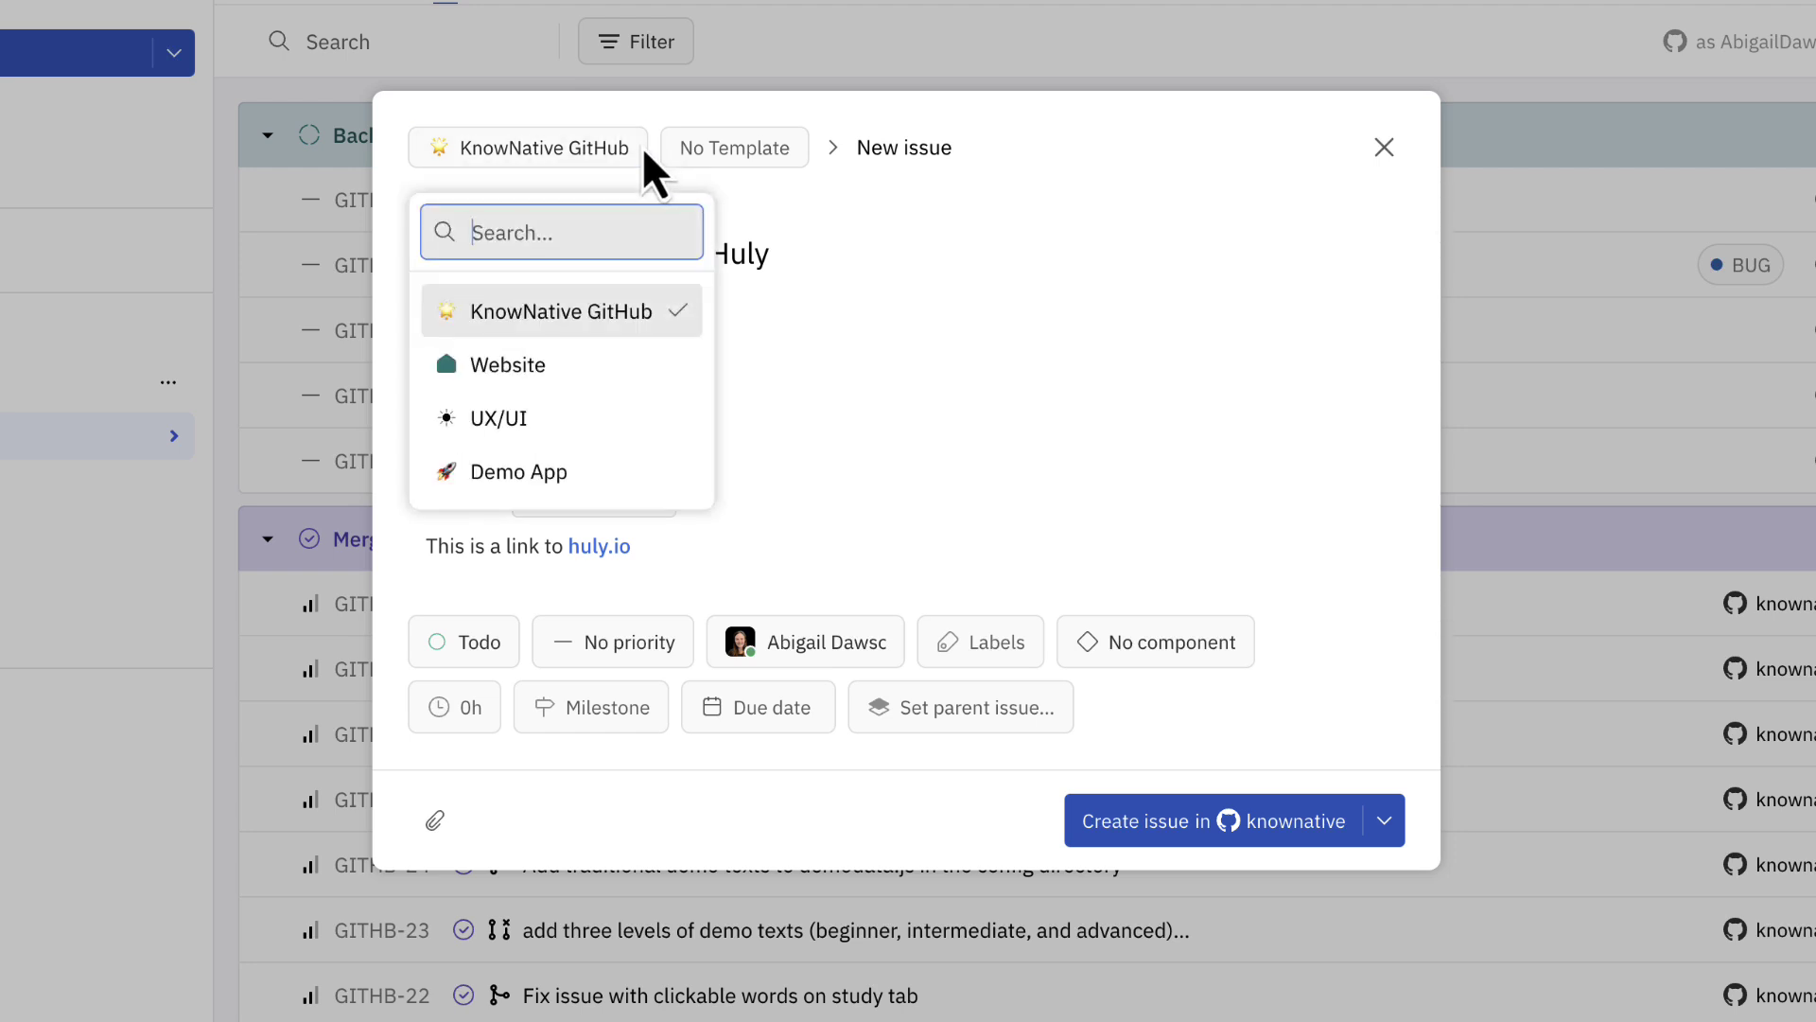
click(643, 148)
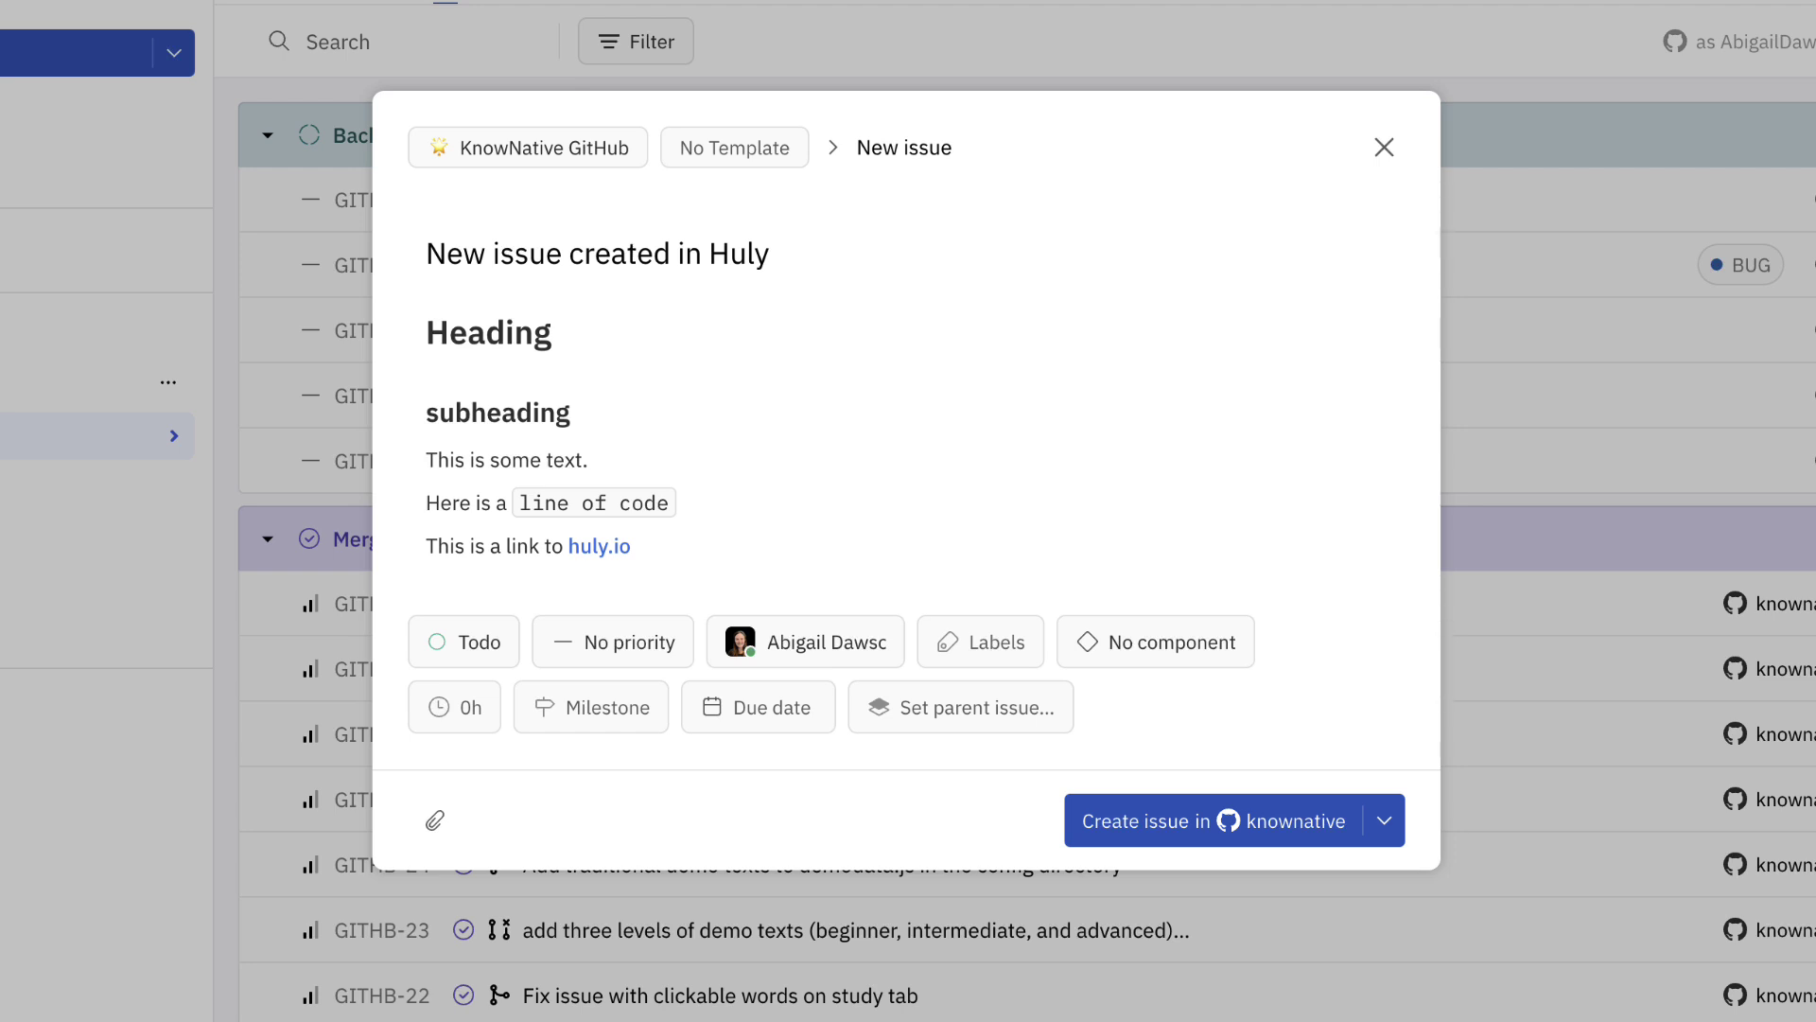
click(1397, 823)
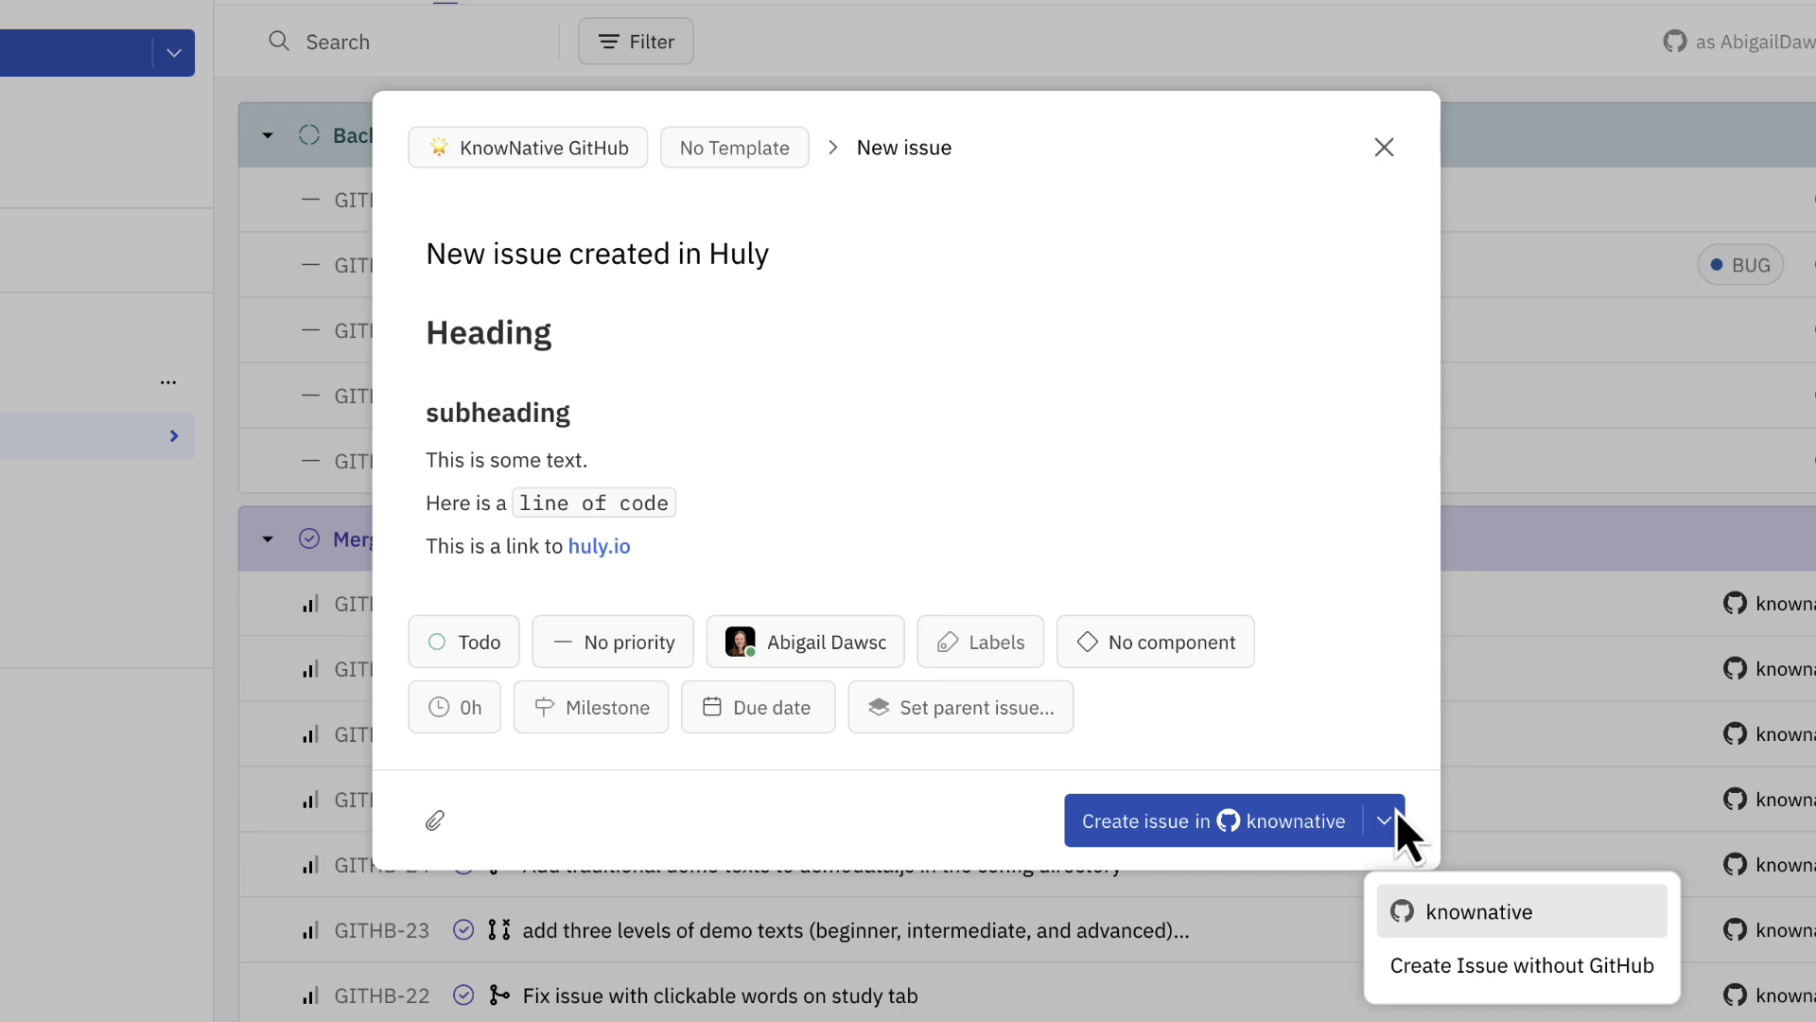
click(1395, 810)
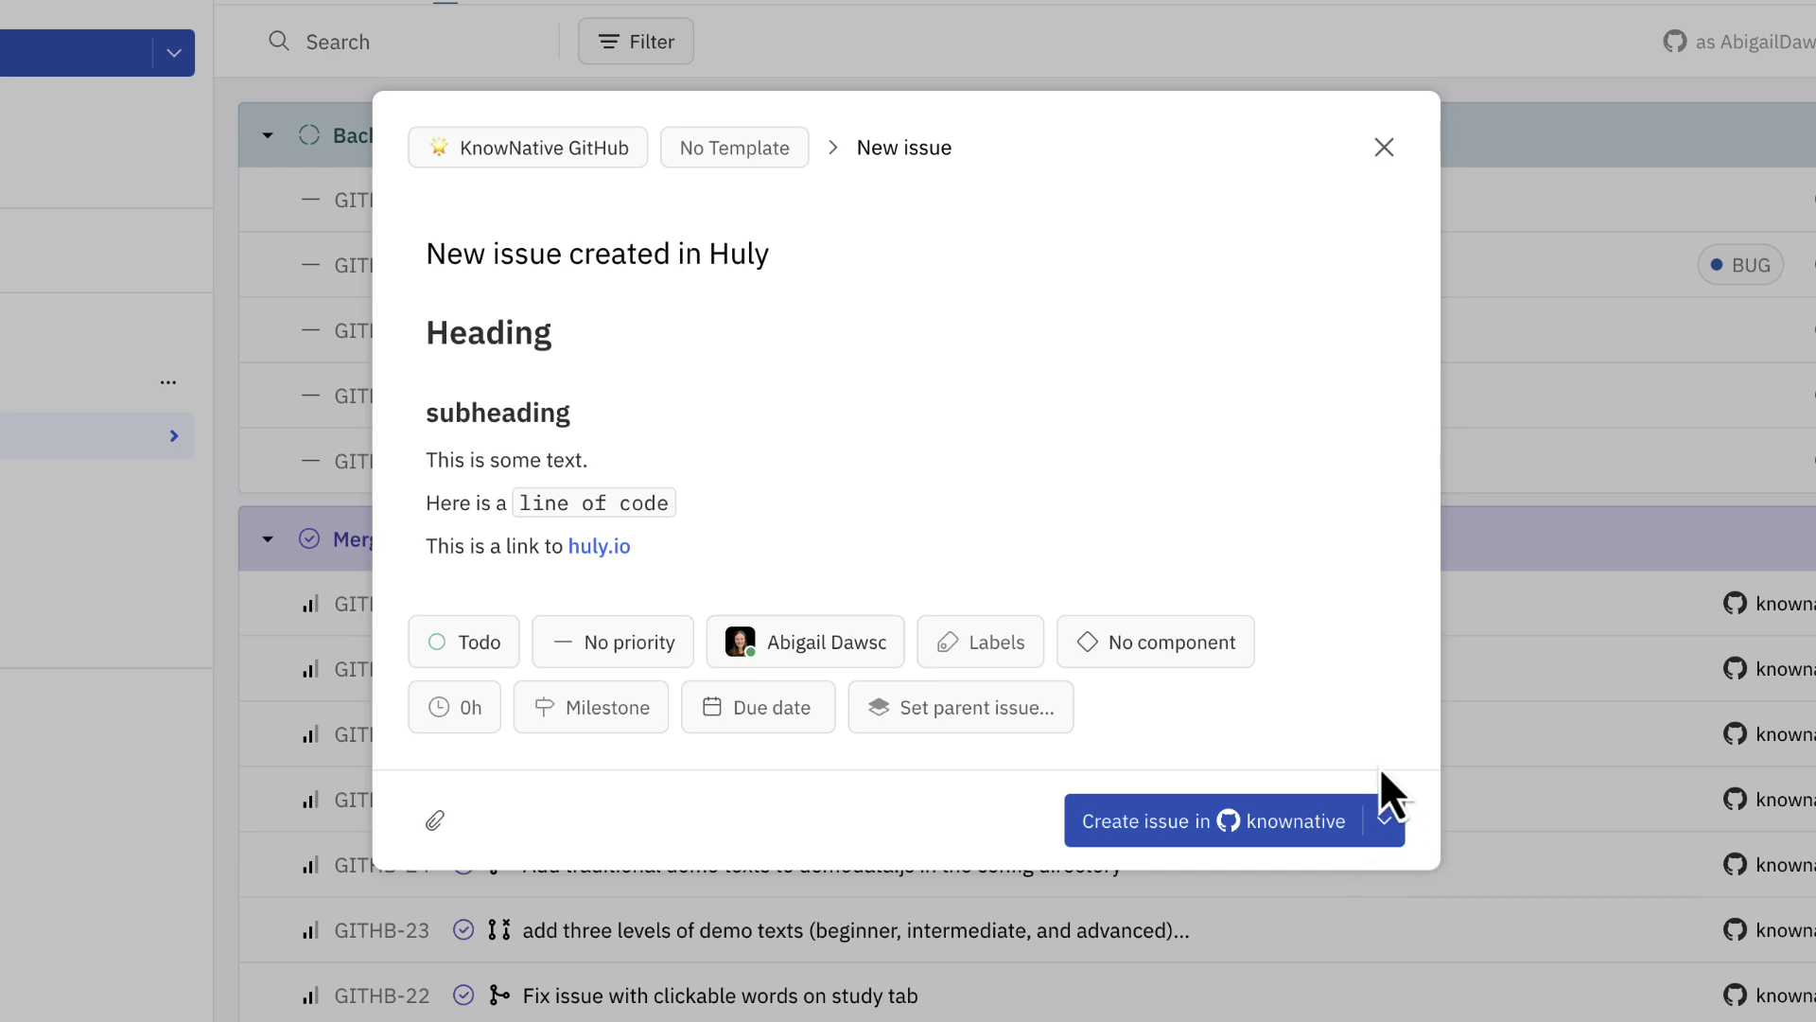
click(1313, 820)
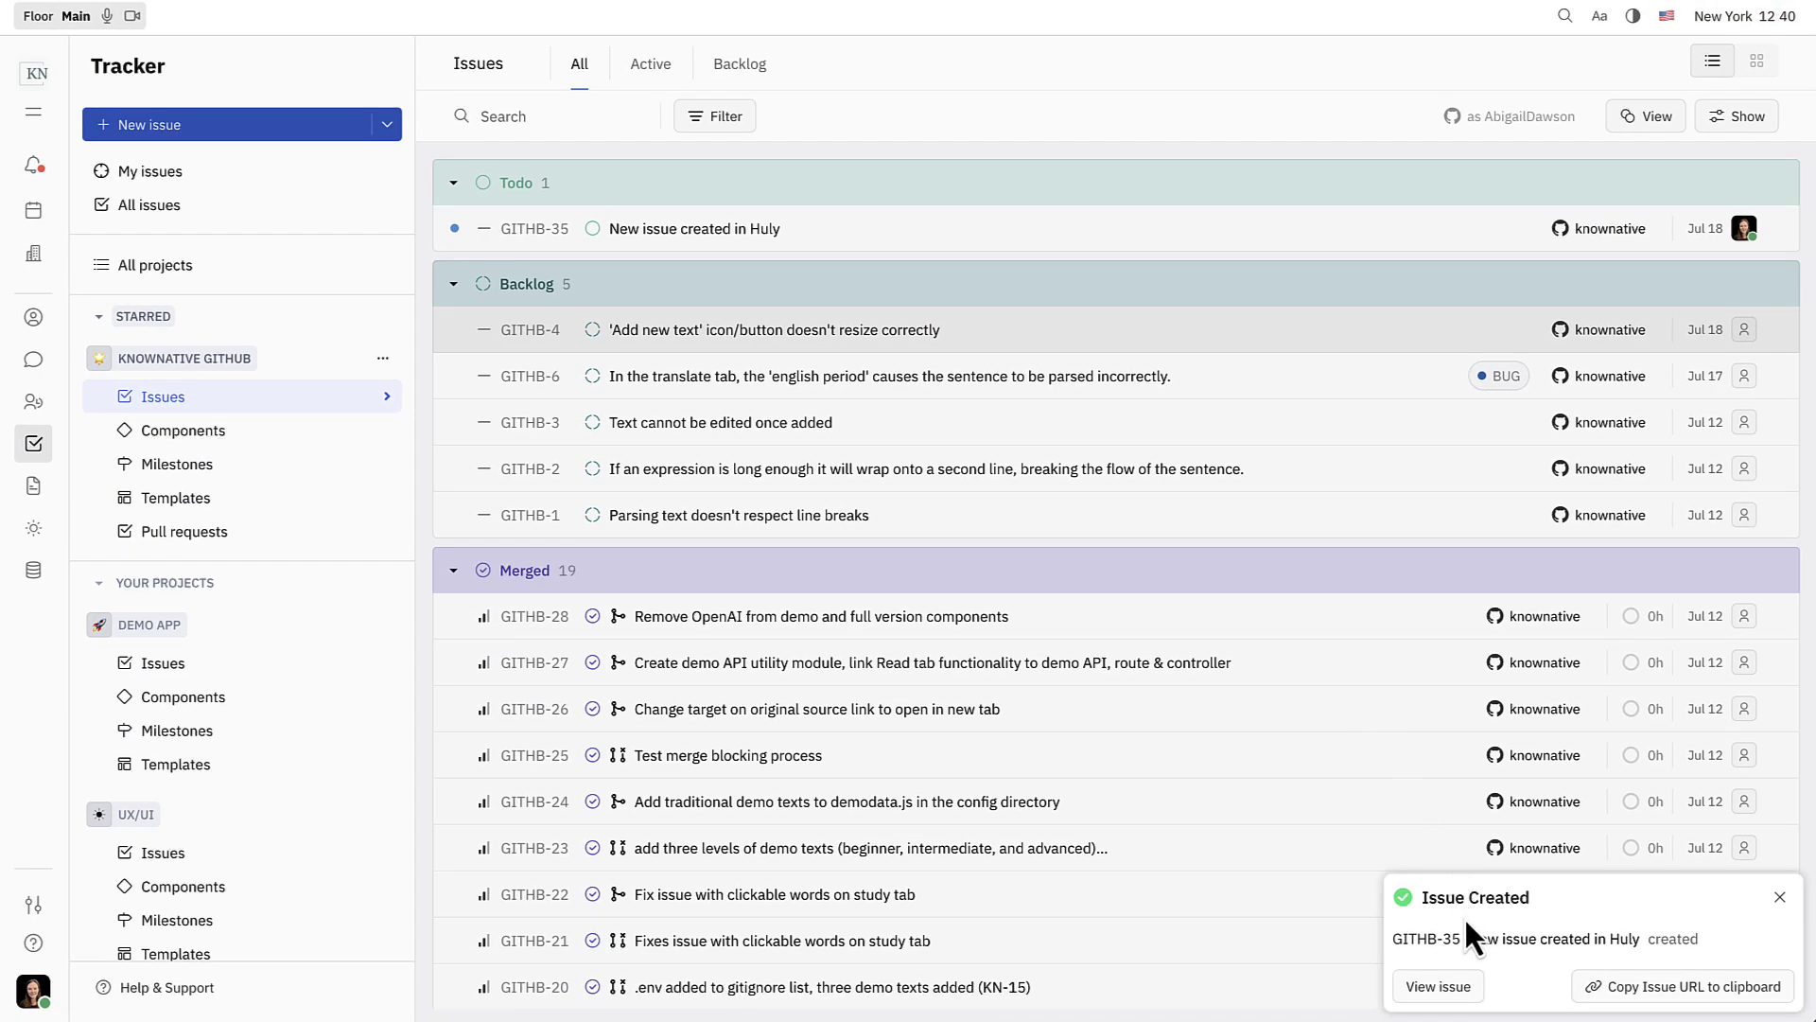
- Open GITHB-35 from the toast and follow its activity link to GitHub issue #37
click(1469, 990)
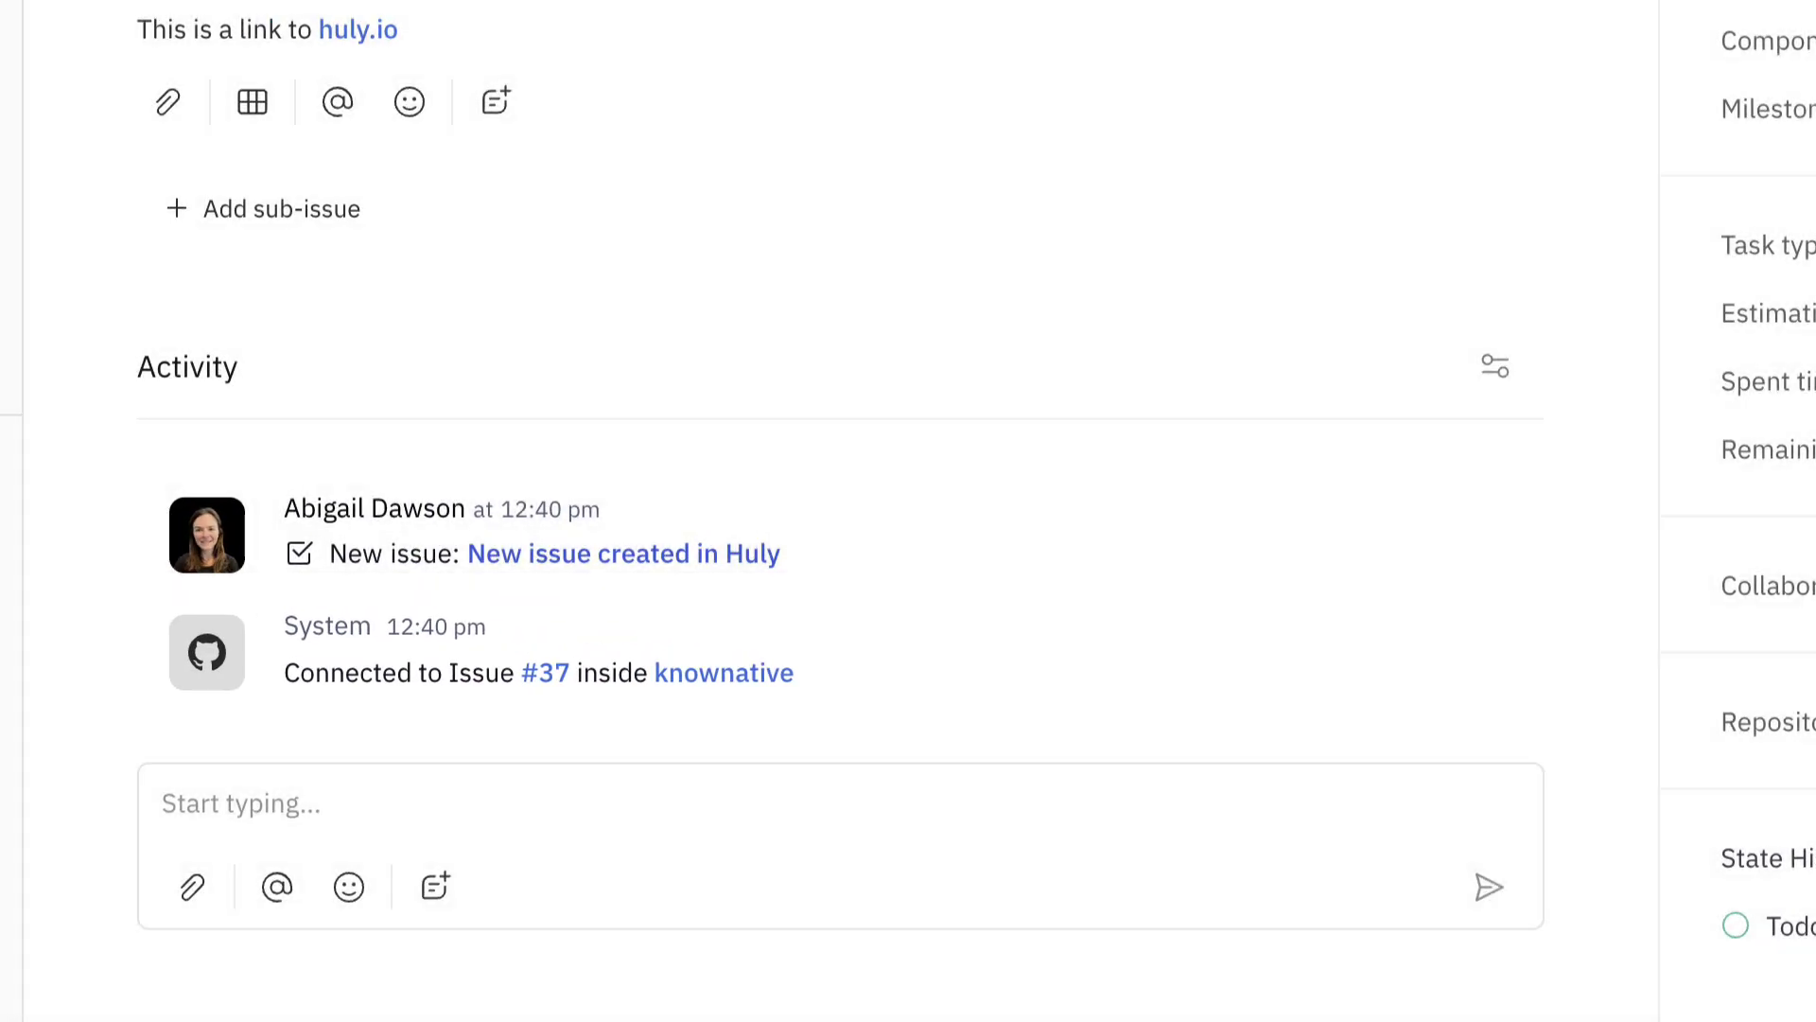
click(558, 676)
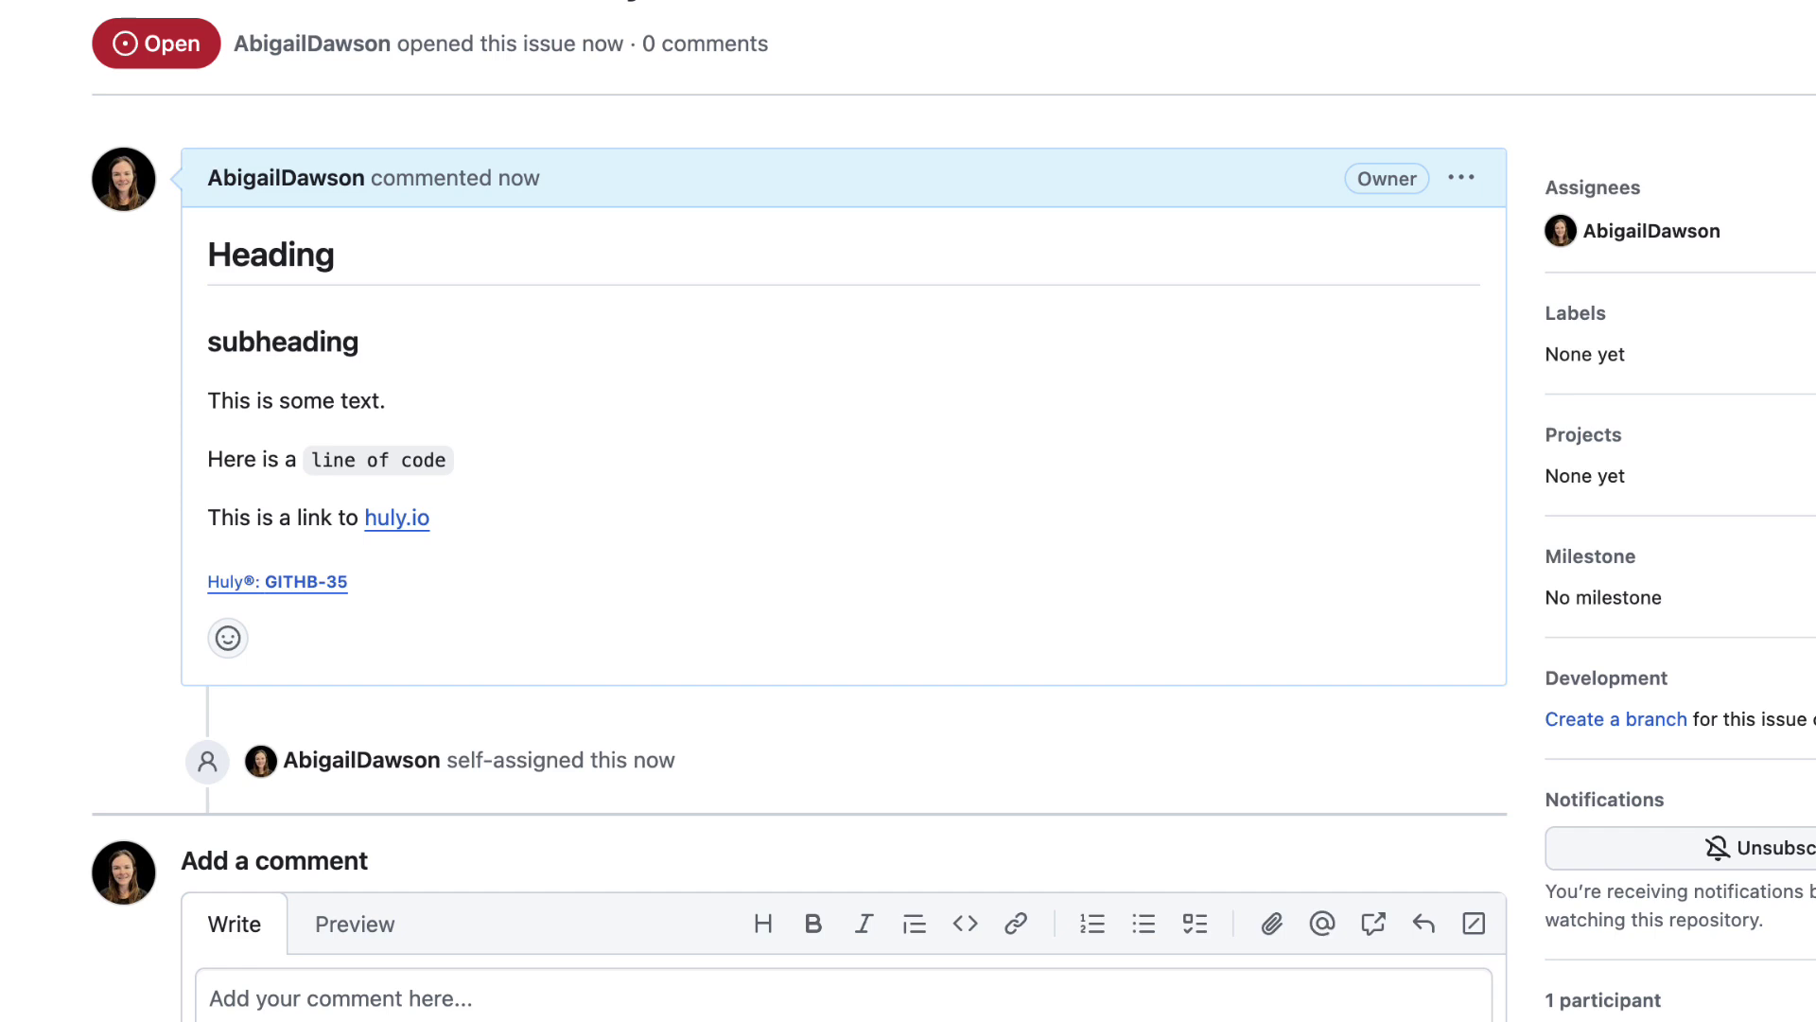
- Edit issue #37's description to insert 'New', 'new' and 'more', then update it
click(1466, 182)
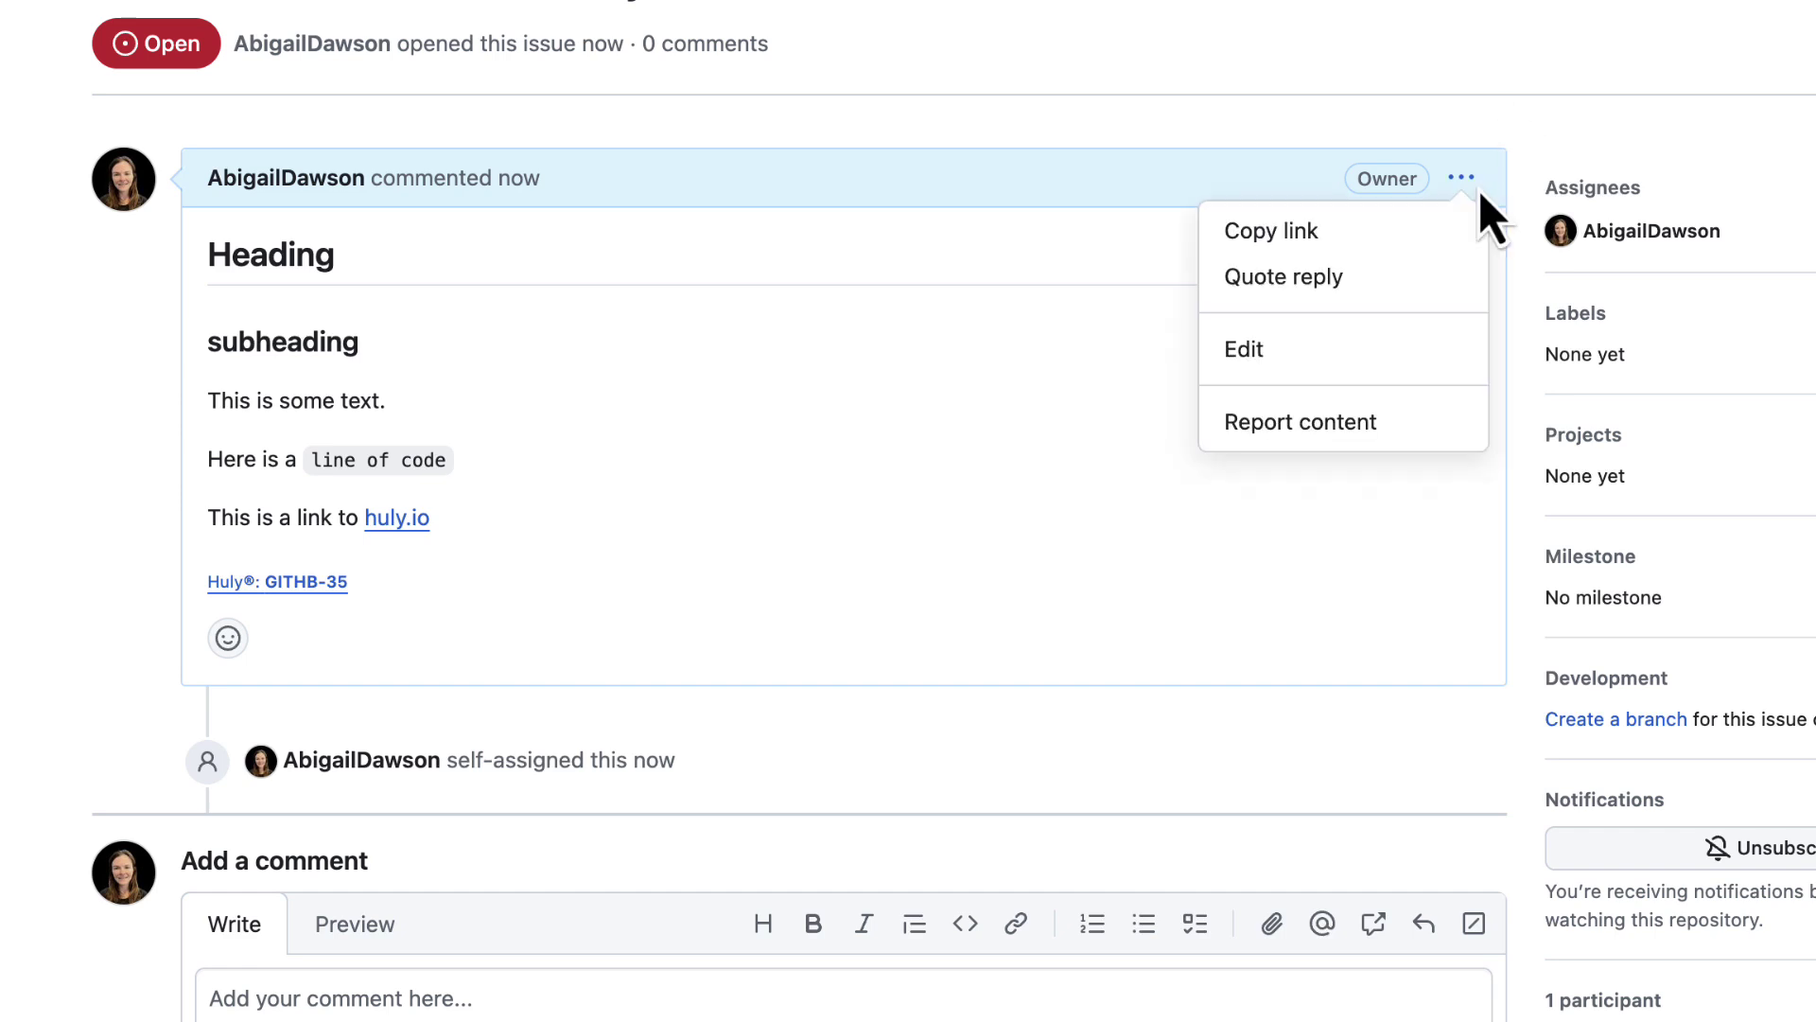
click(1386, 352)
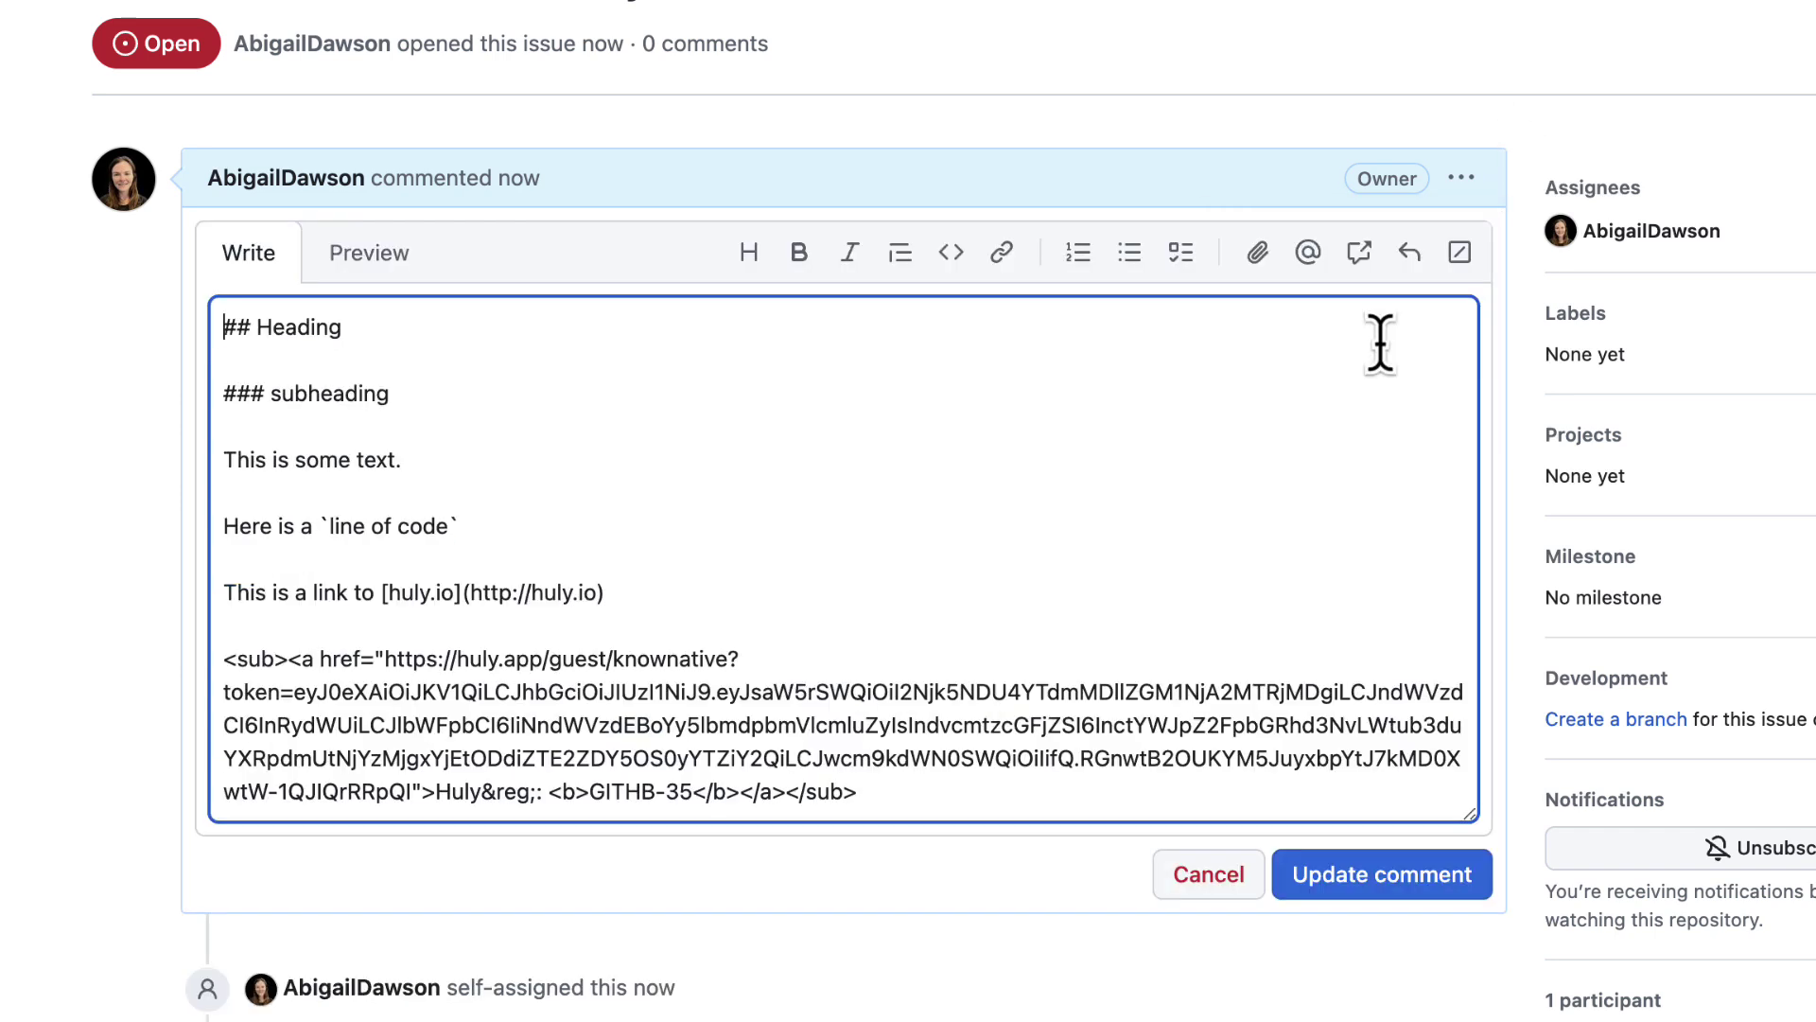
click(256, 327)
text(New)
click(269, 394)
text(new)
click(353, 459)
text(more)
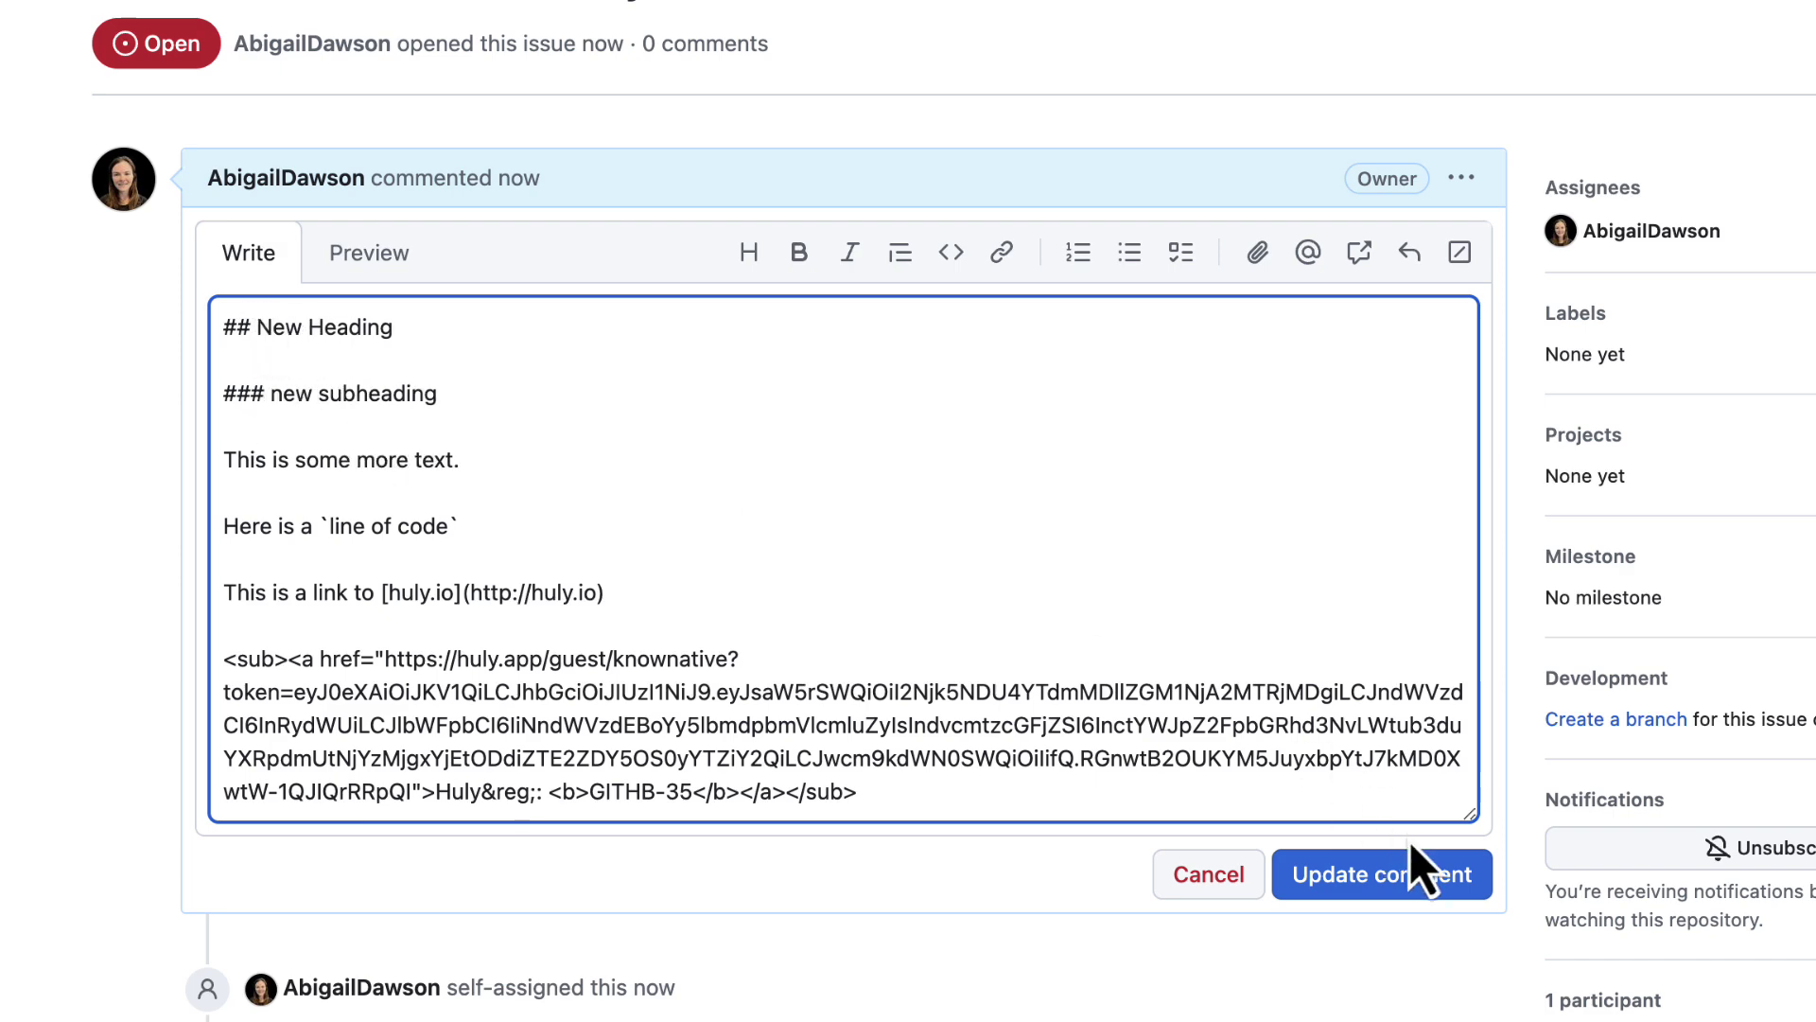
click(1457, 882)
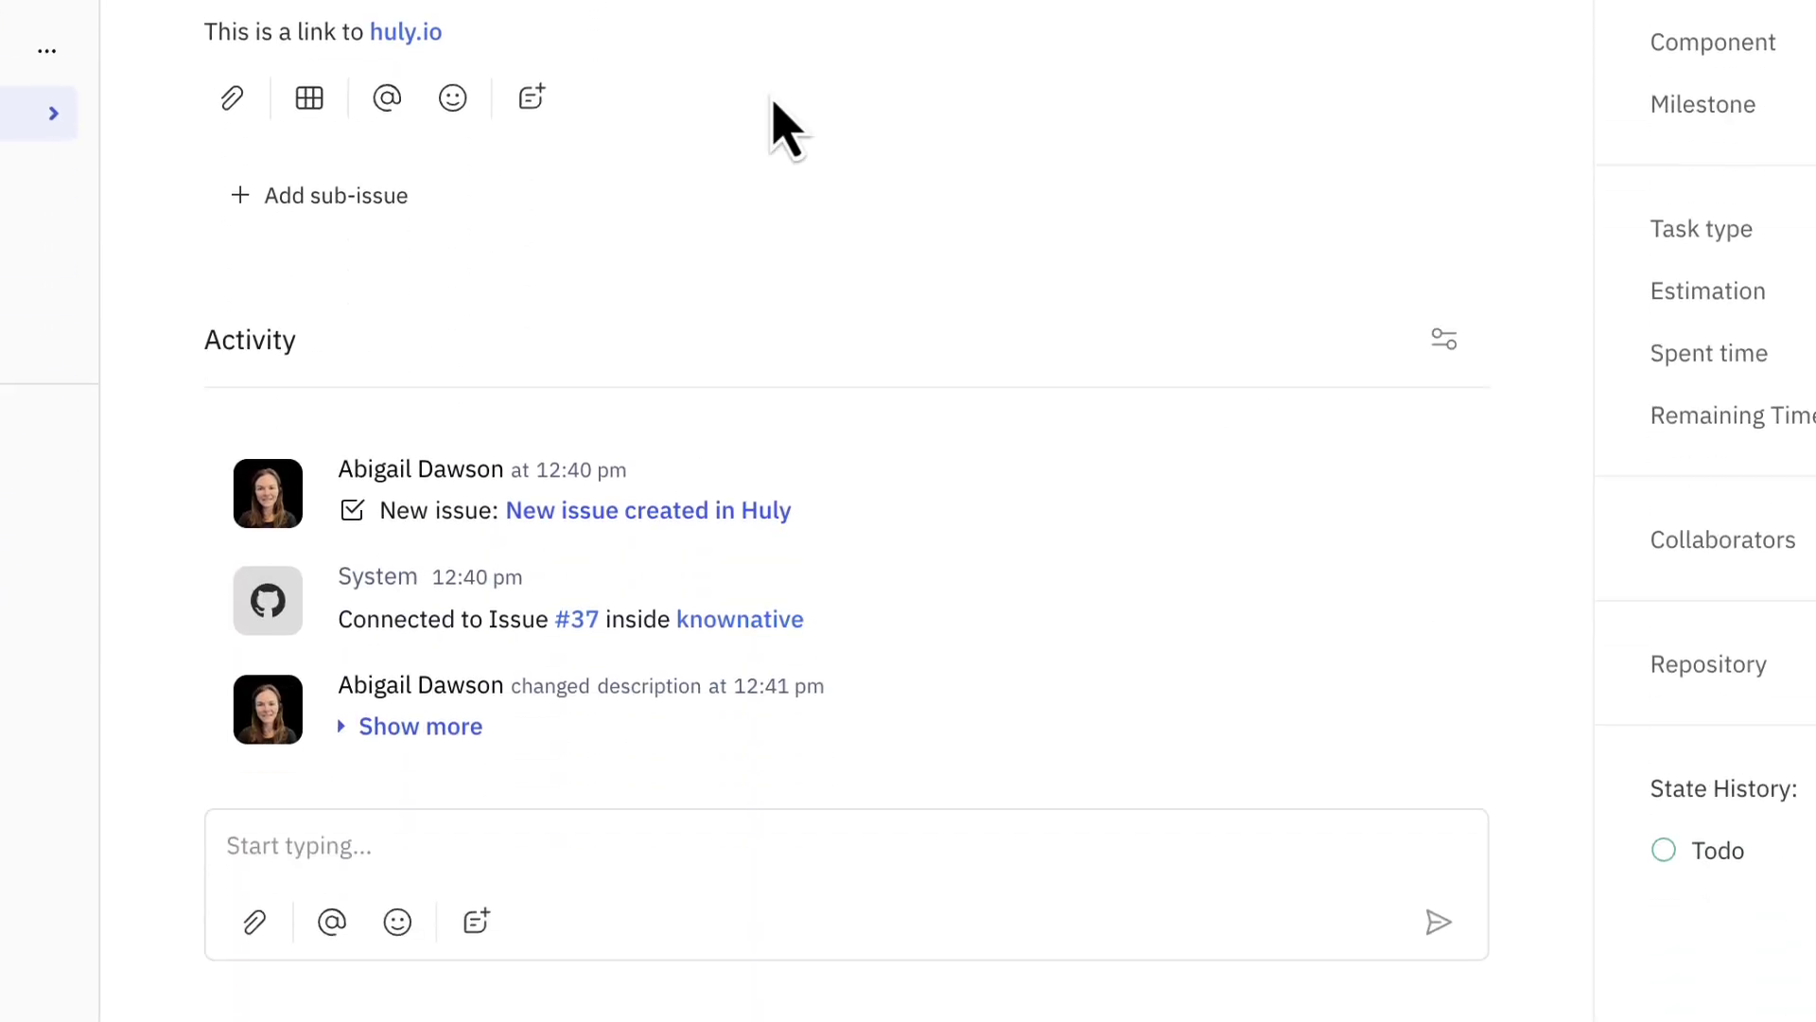
- Expand the description-change entry in GITHB-35's activity to show the added words
click(463, 607)
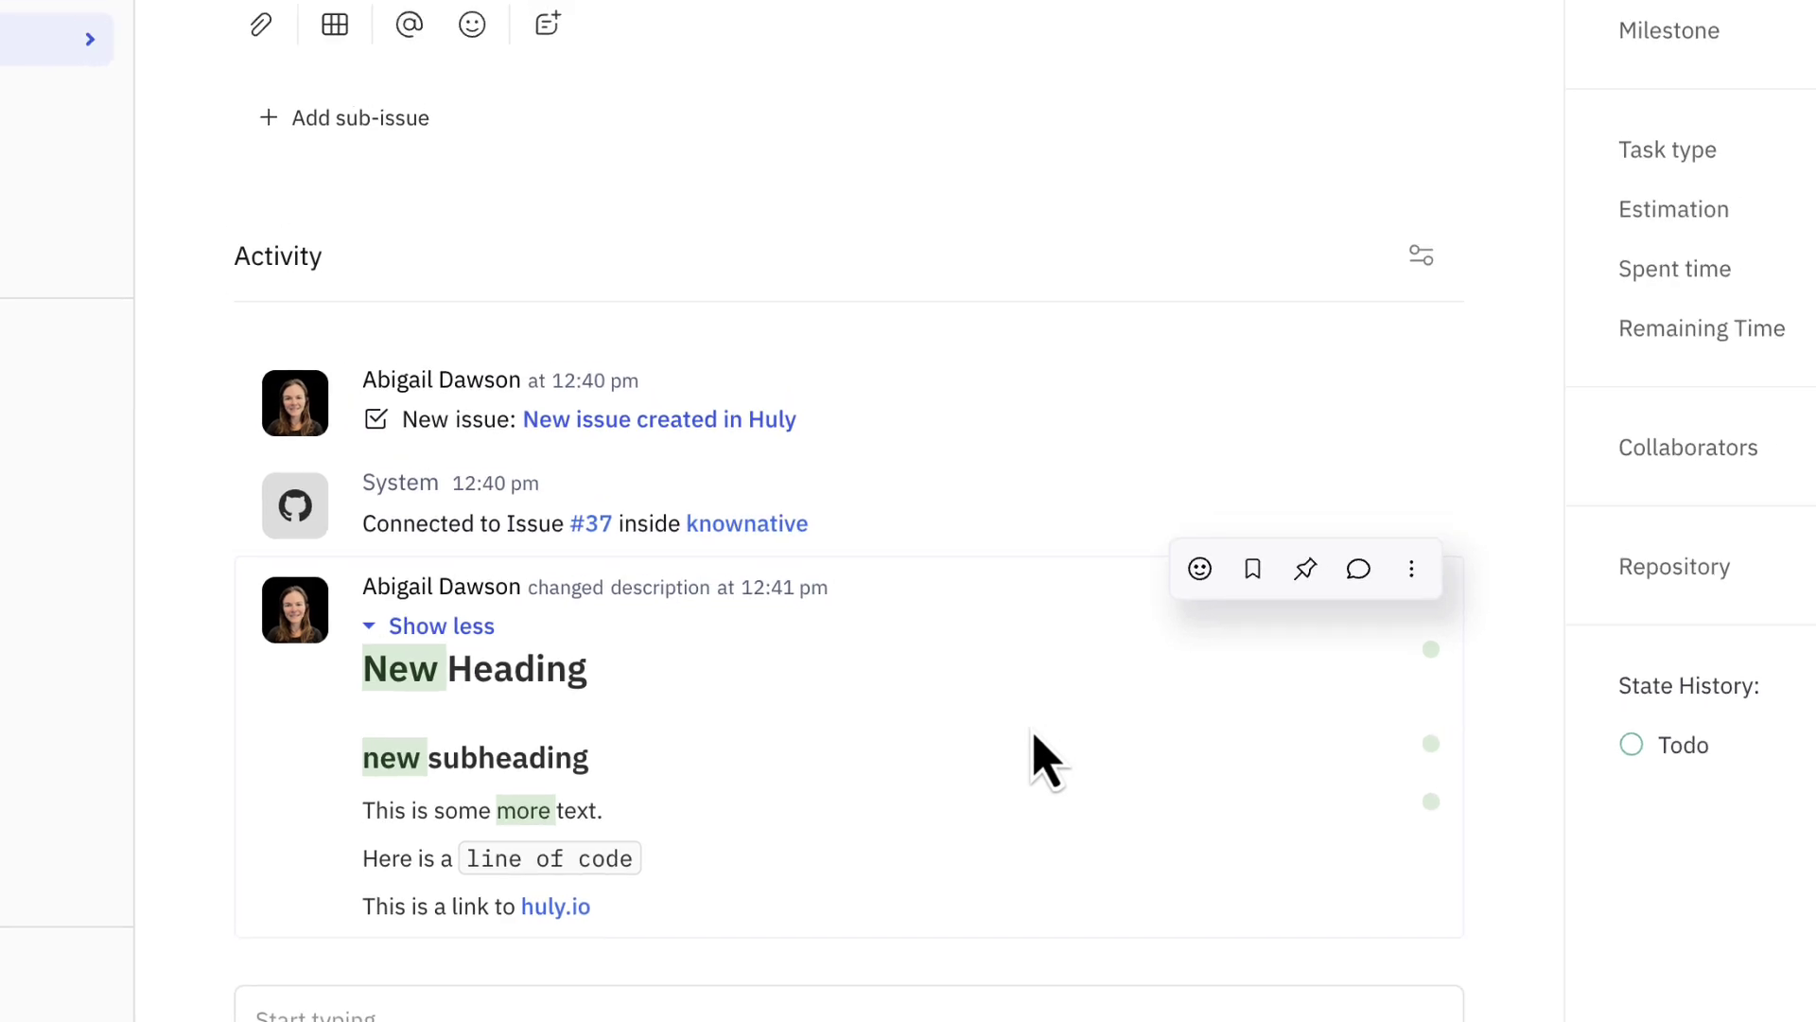
- Comment 'This is a comment from GitHub.' on issue #37 with project_plan.pdf attached
click(1165, 715)
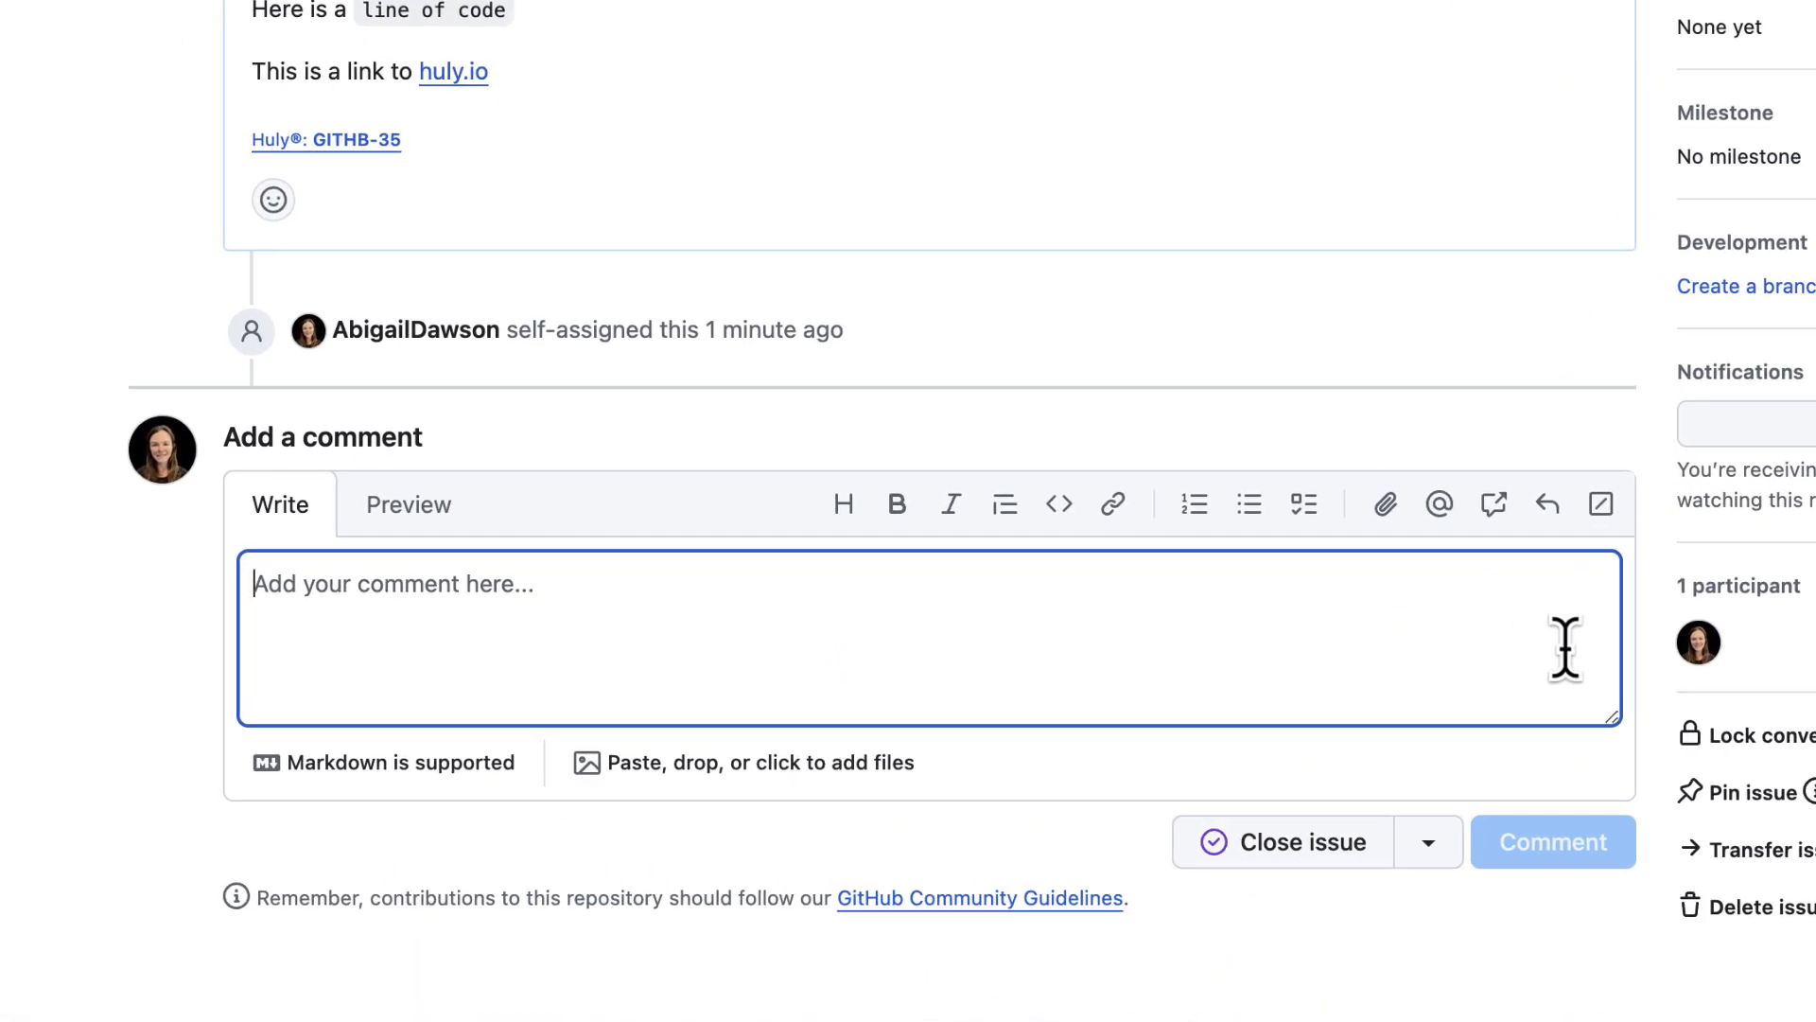
text(This is a comment from GitHub.)
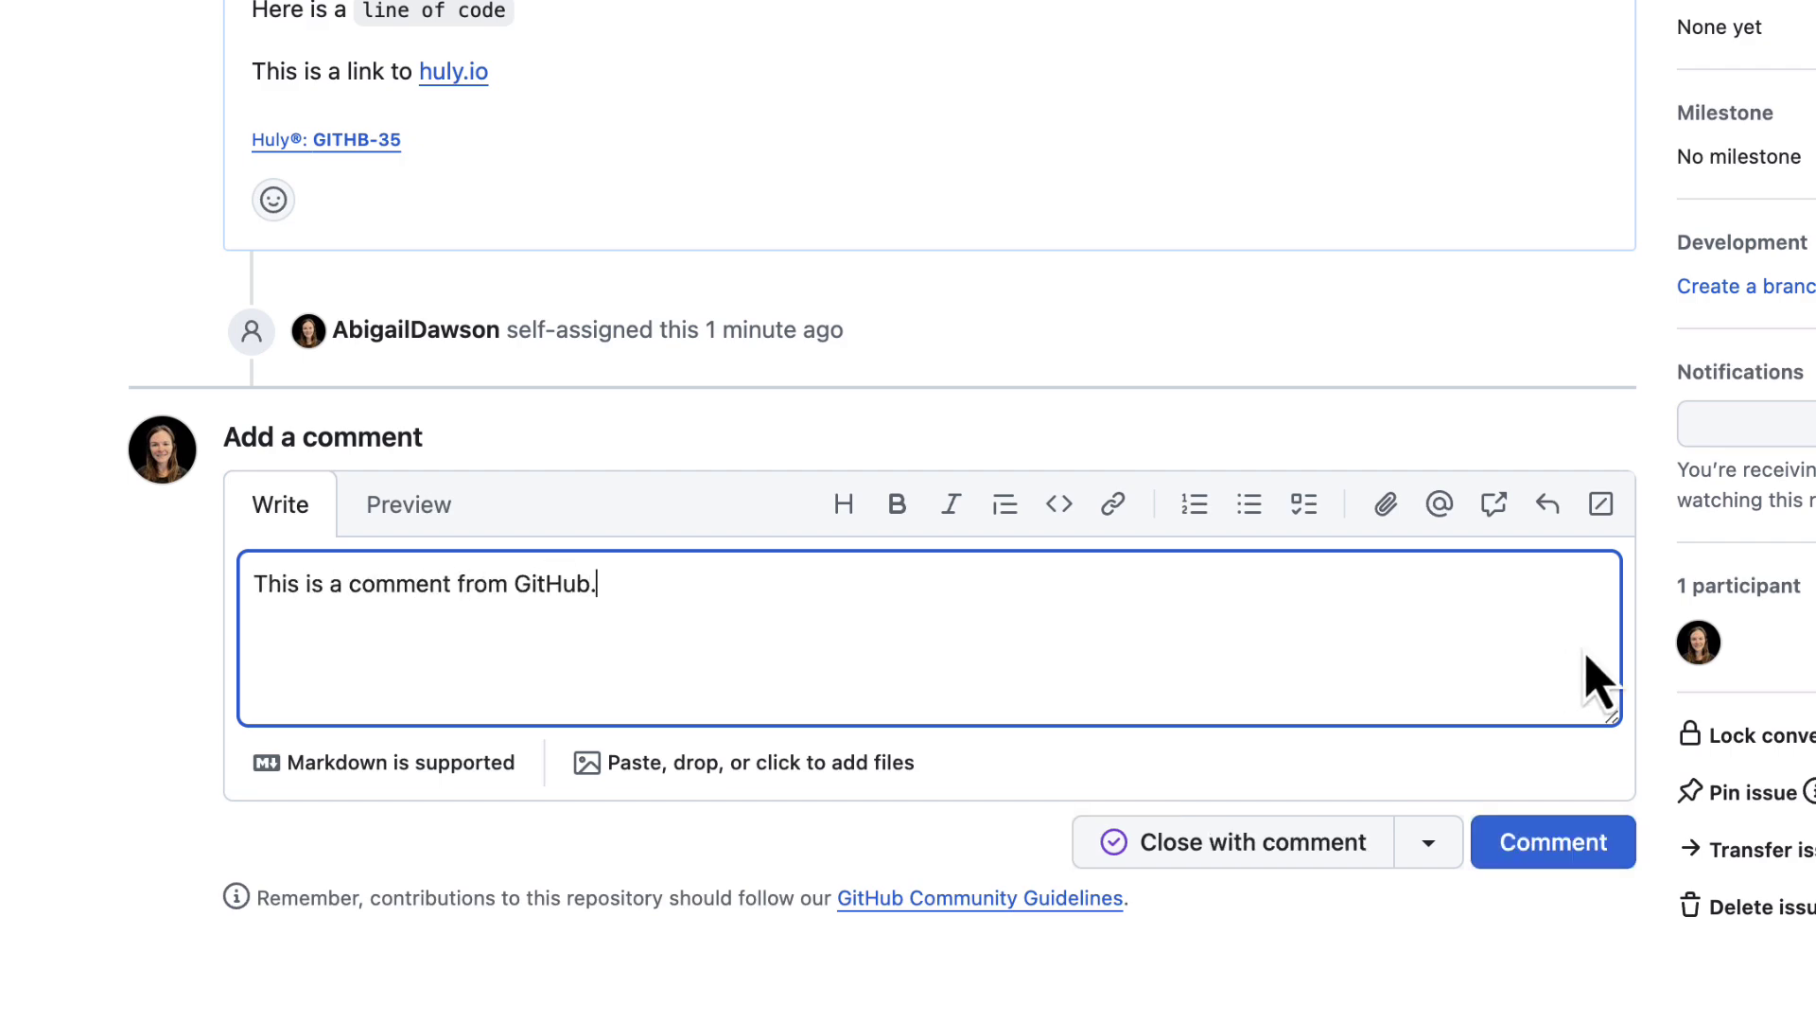
click(1384, 522)
click(1604, 856)
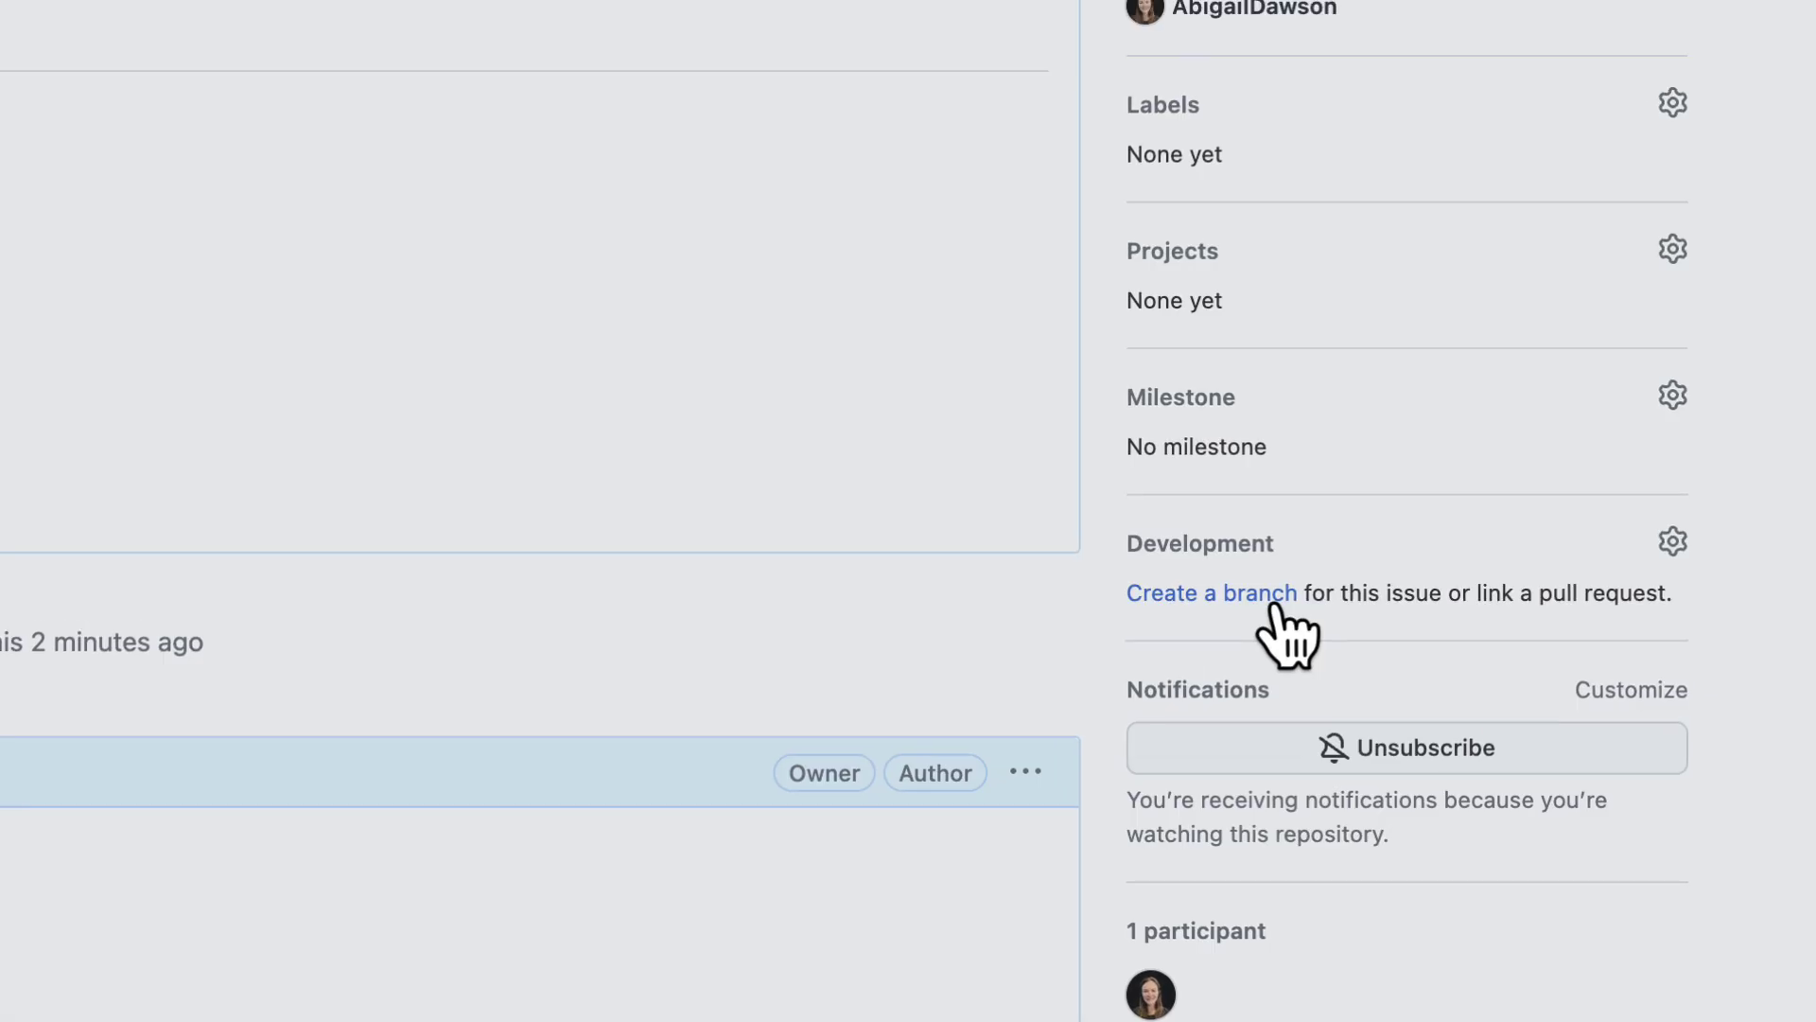
- Create branch 37-new-issue-created-in-huly and open 'Test pull request' from it, assigned to yourself
click(1227, 539)
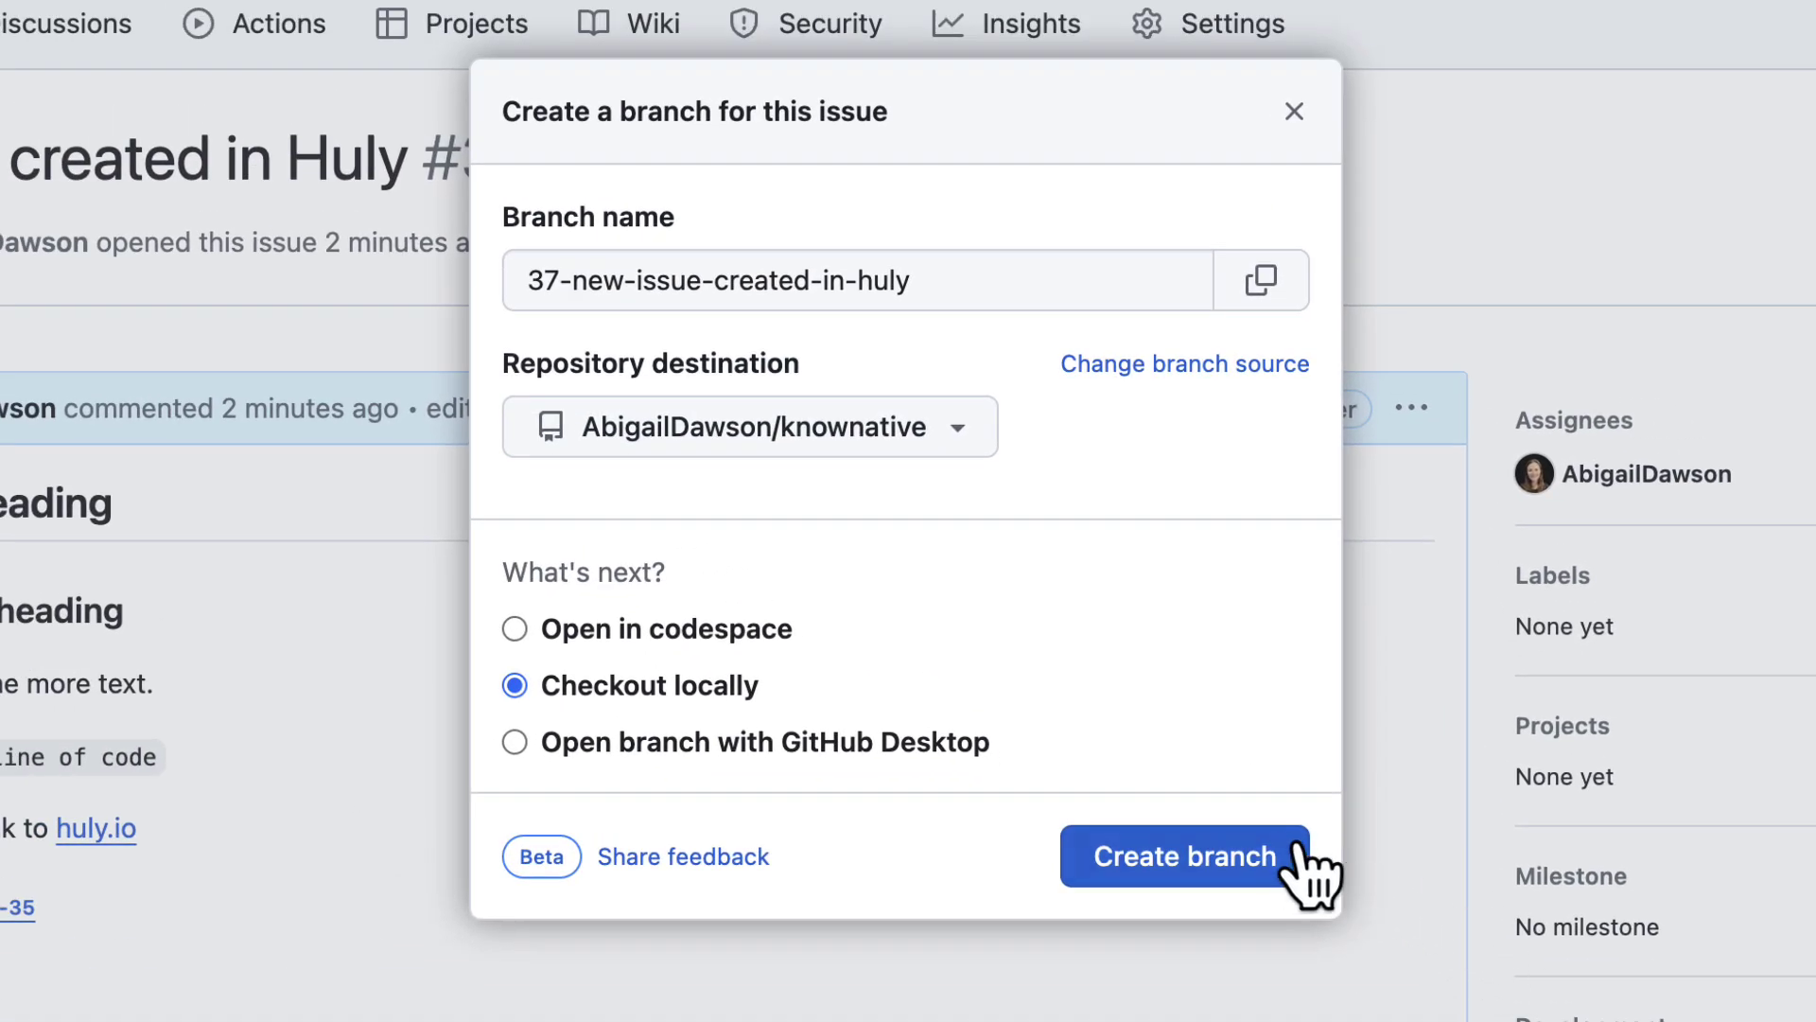
click(1279, 861)
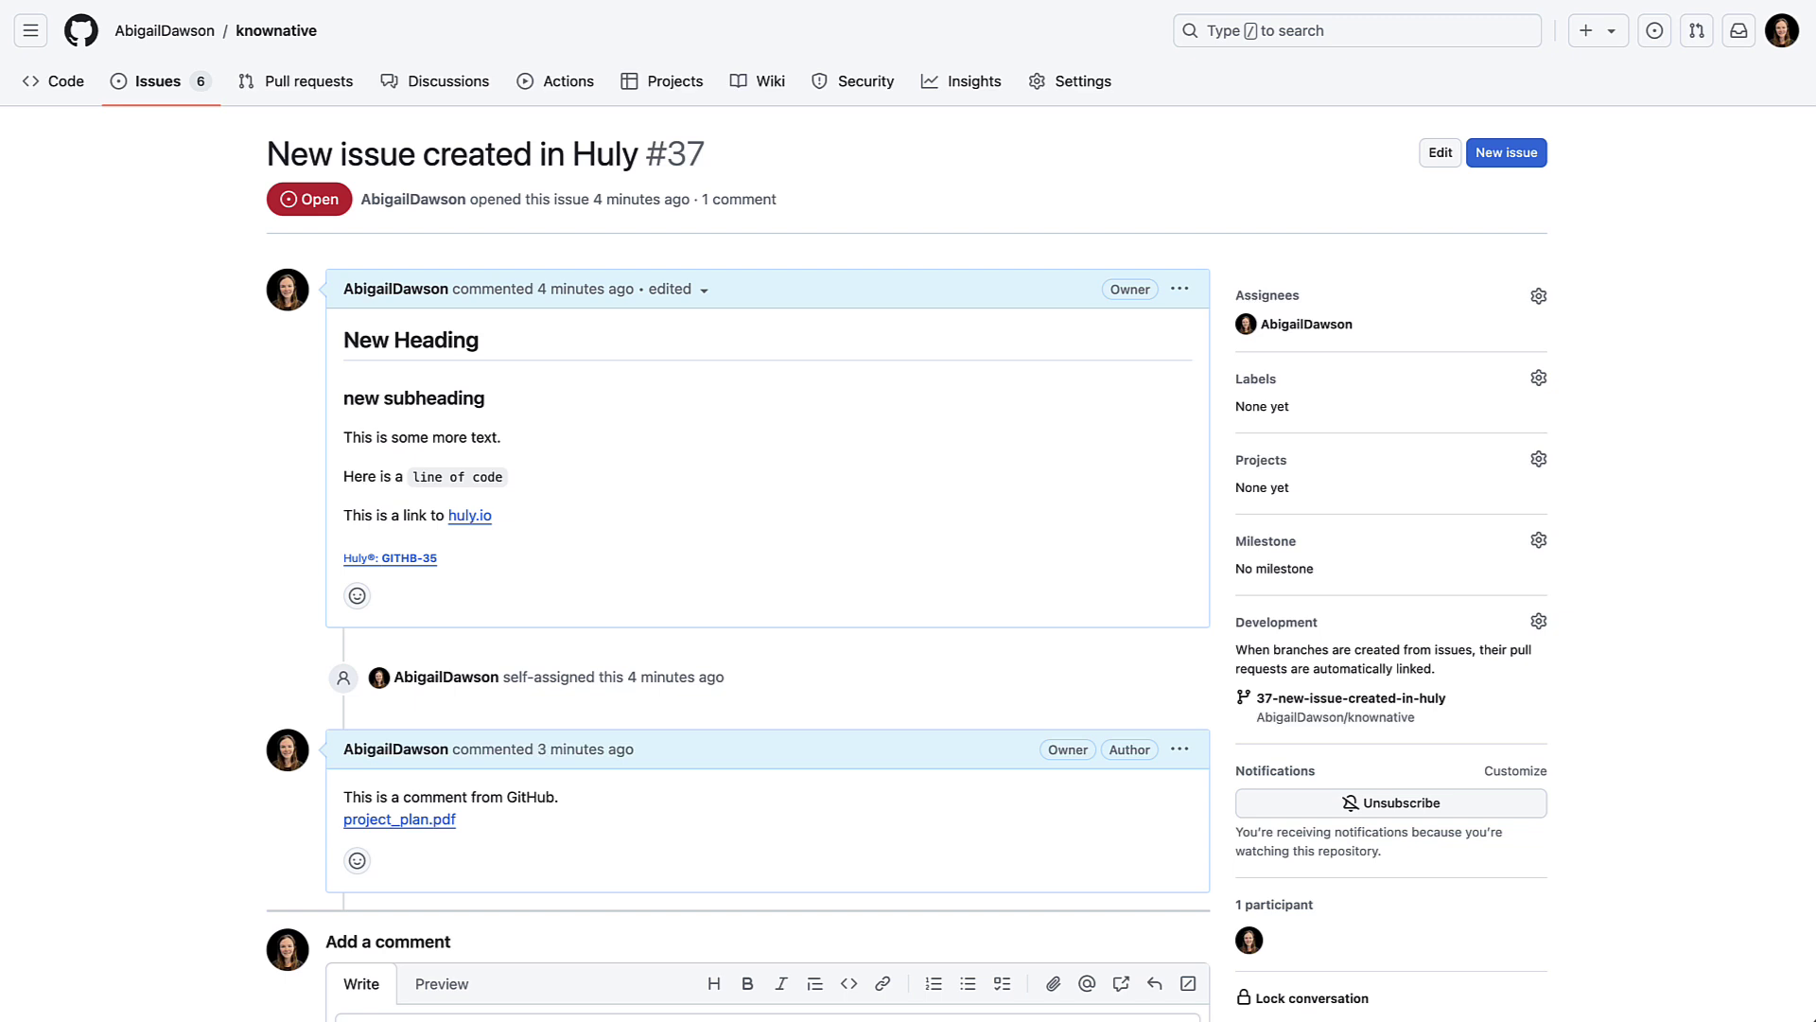
click(333, 85)
click(1468, 174)
click(411, 342)
text(p)
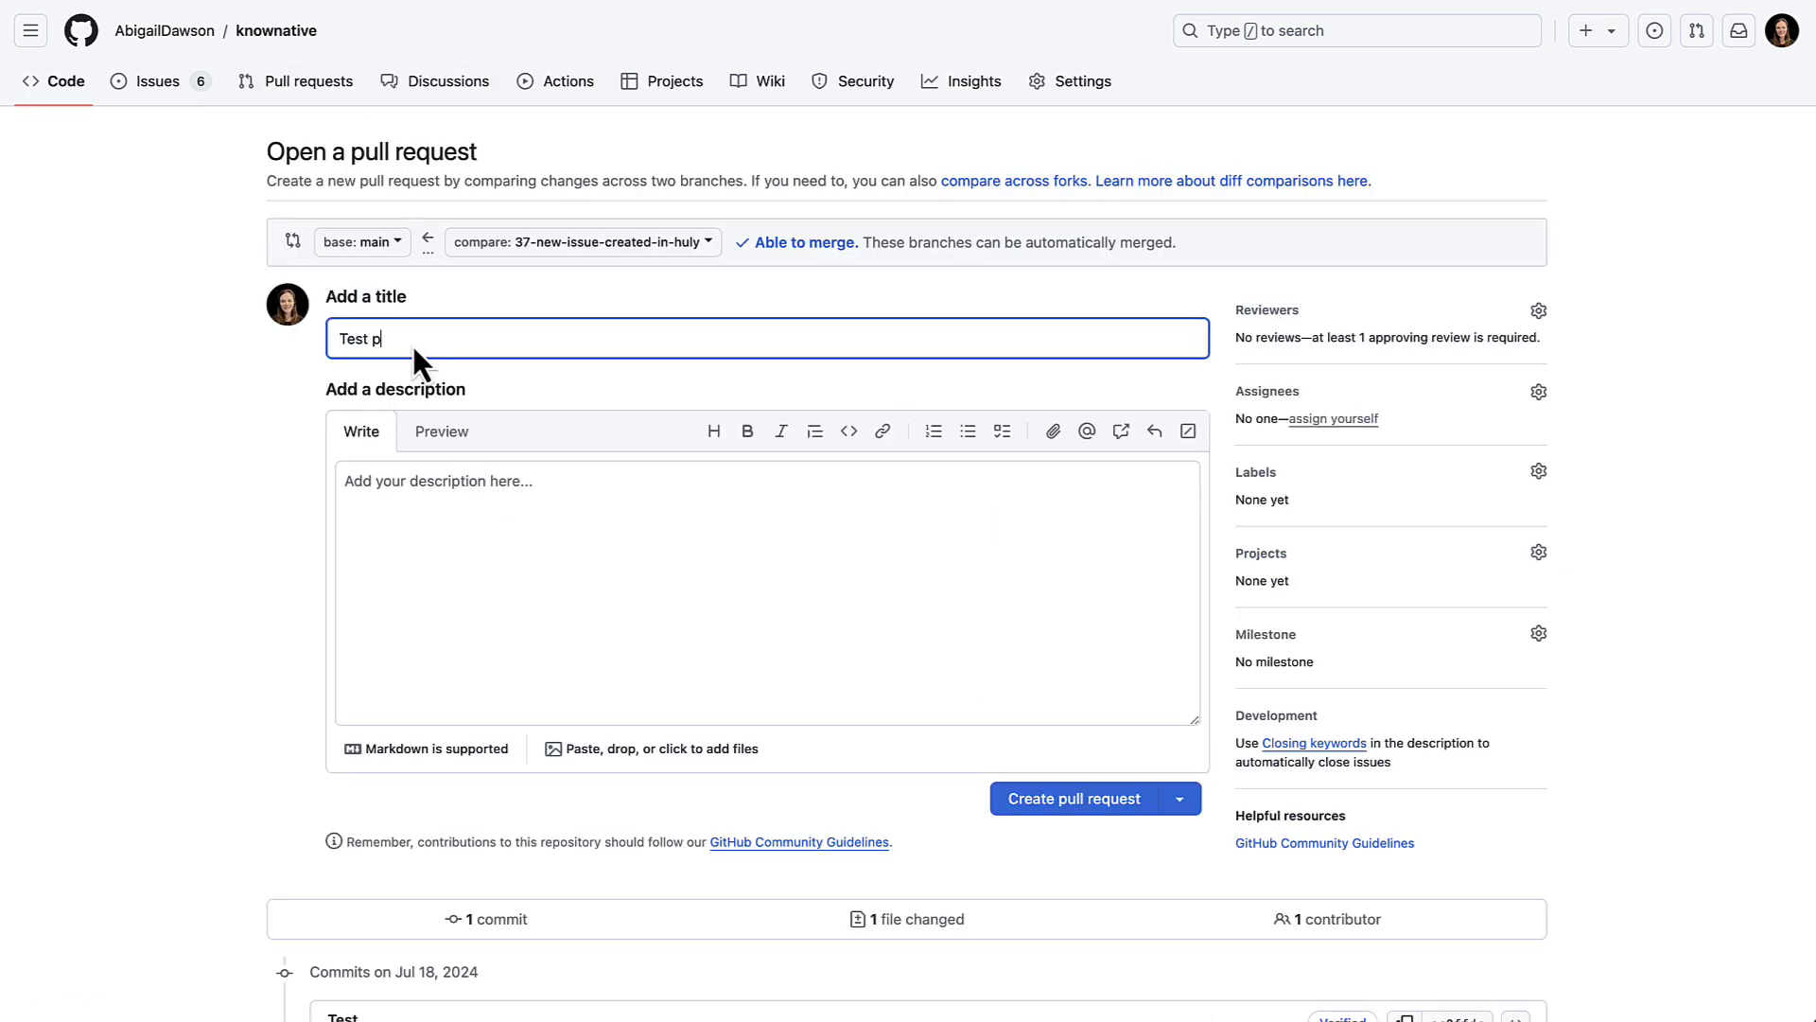
text(ull request)
click(1616, 326)
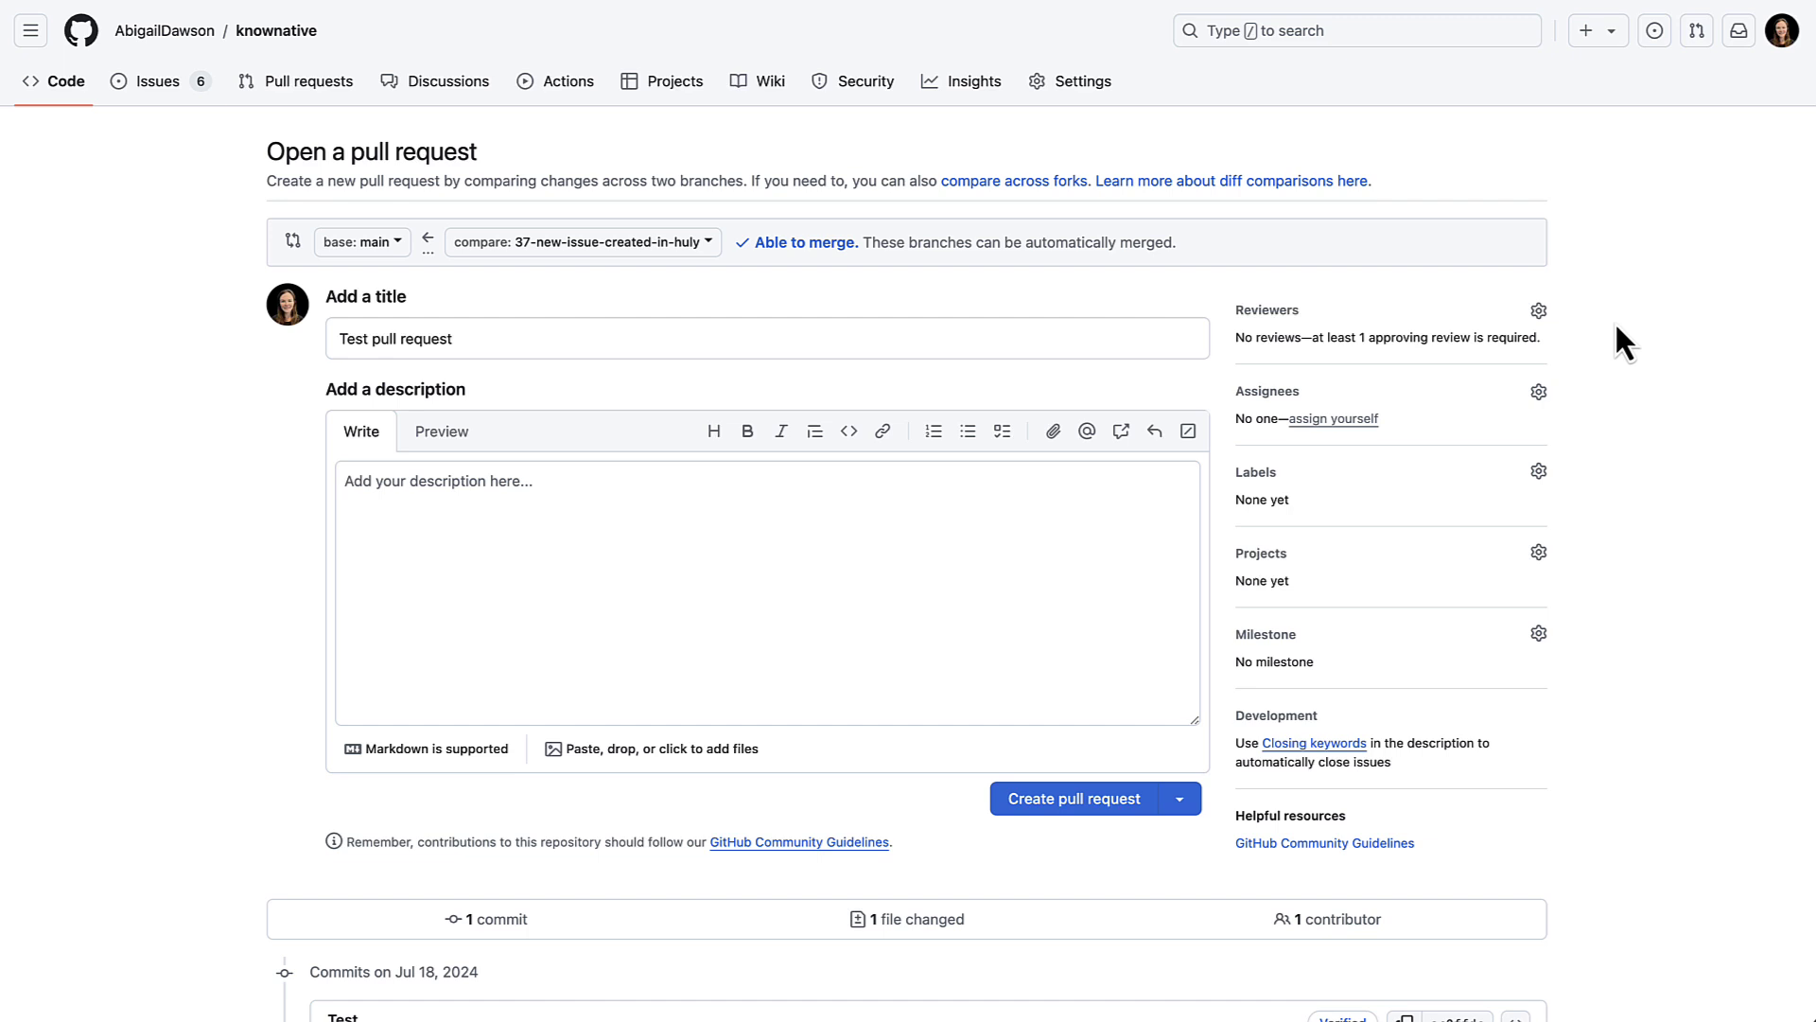
click(1371, 421)
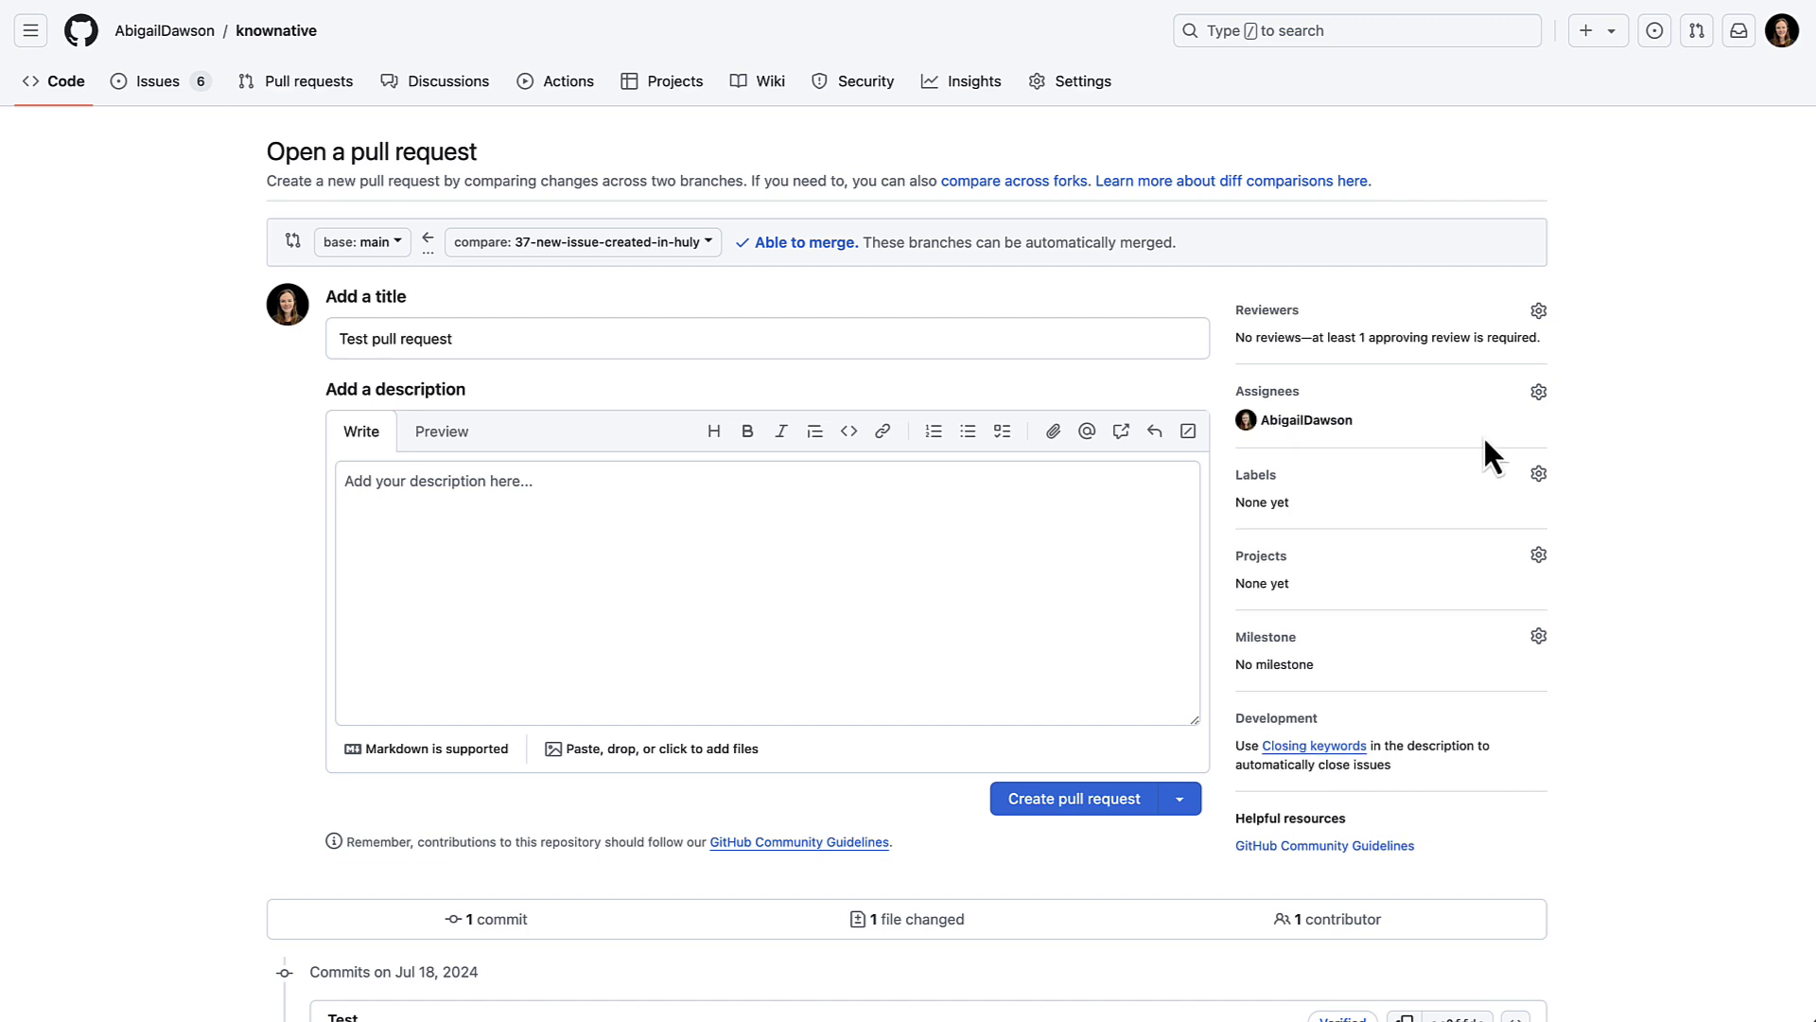
click(1094, 801)
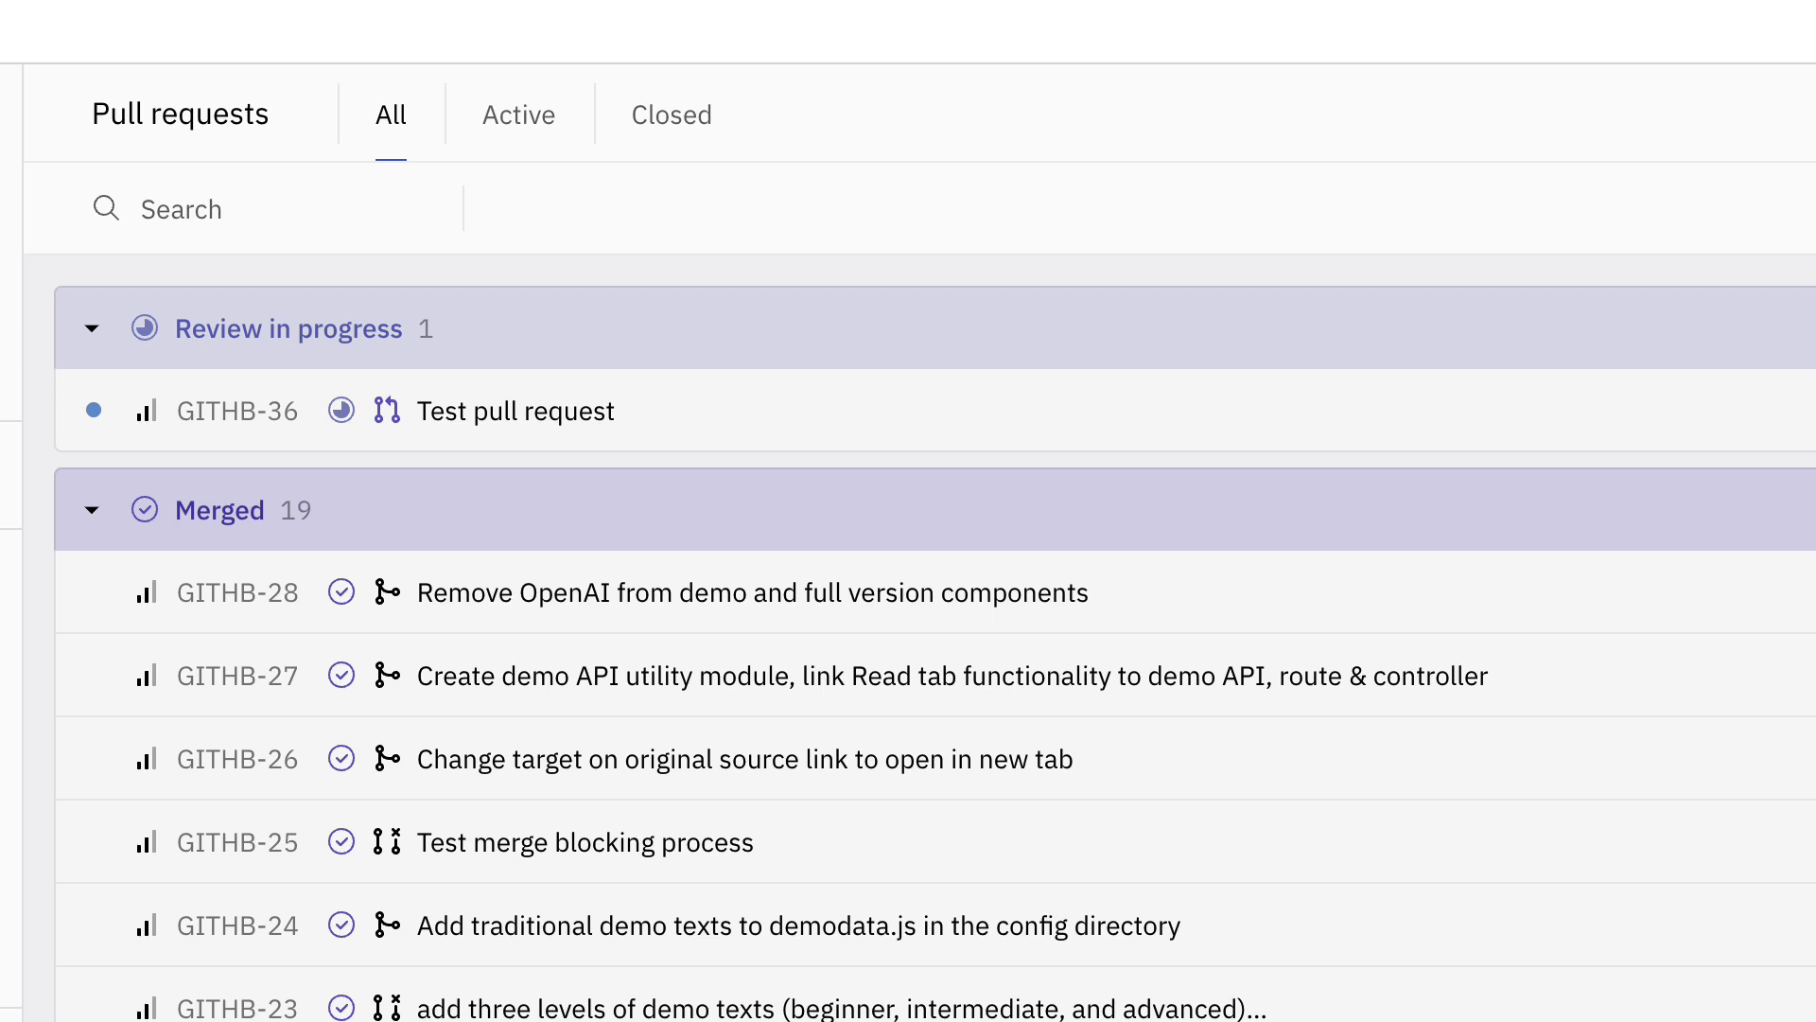
- Open 'Test pull request' GITHB-36 from the Review in progress group
click(558, 413)
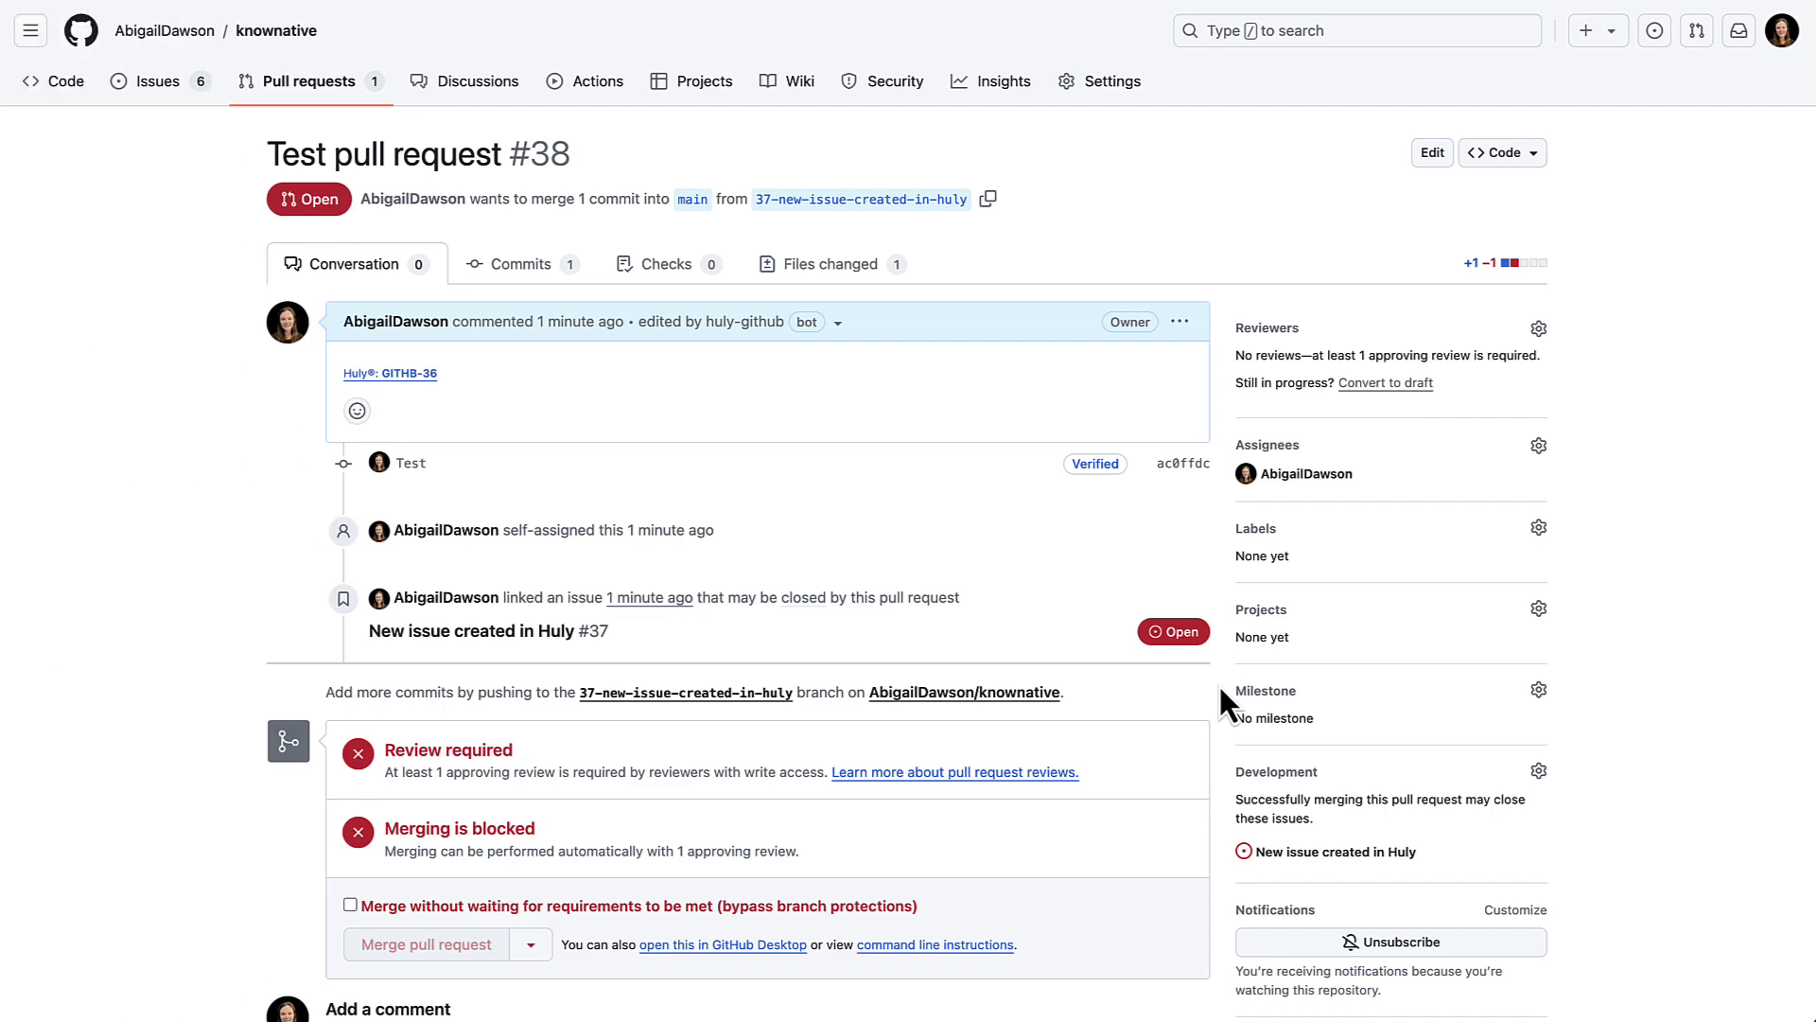
- Merge pull request #38 into main, bypassing the required review, and delete its branch
scroll(1218, 683, down, 3)
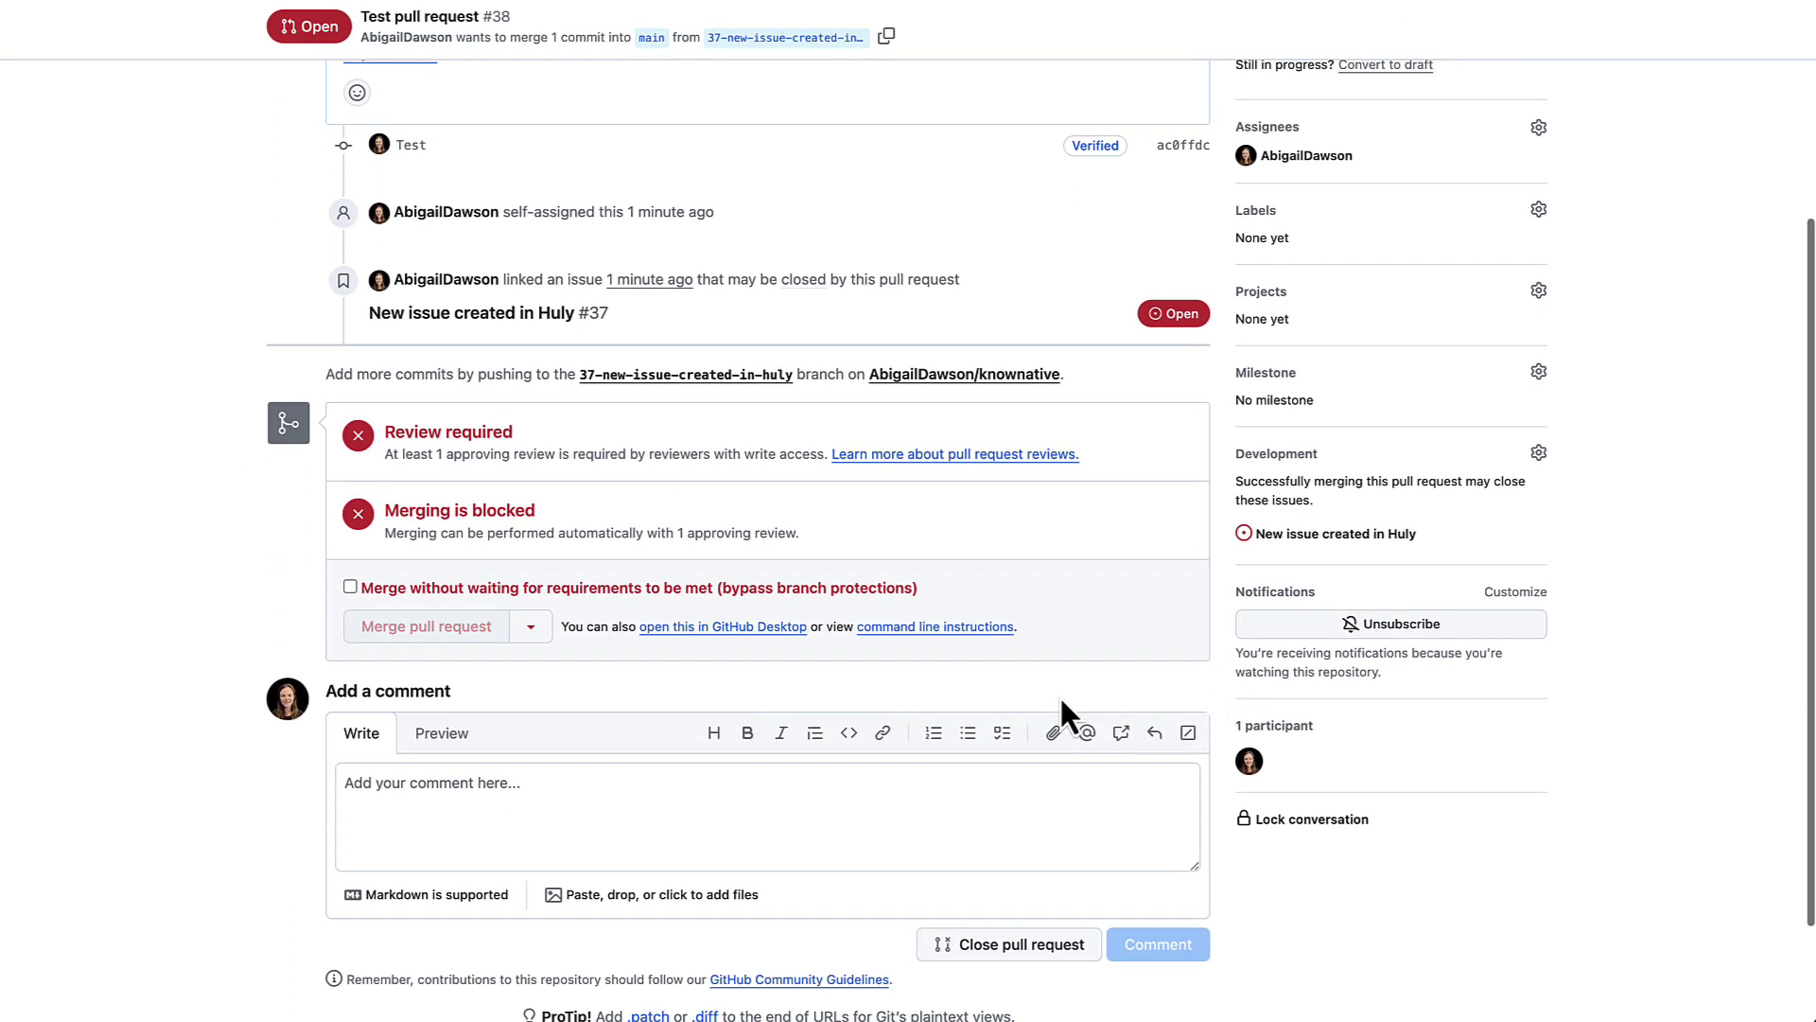
click(612, 587)
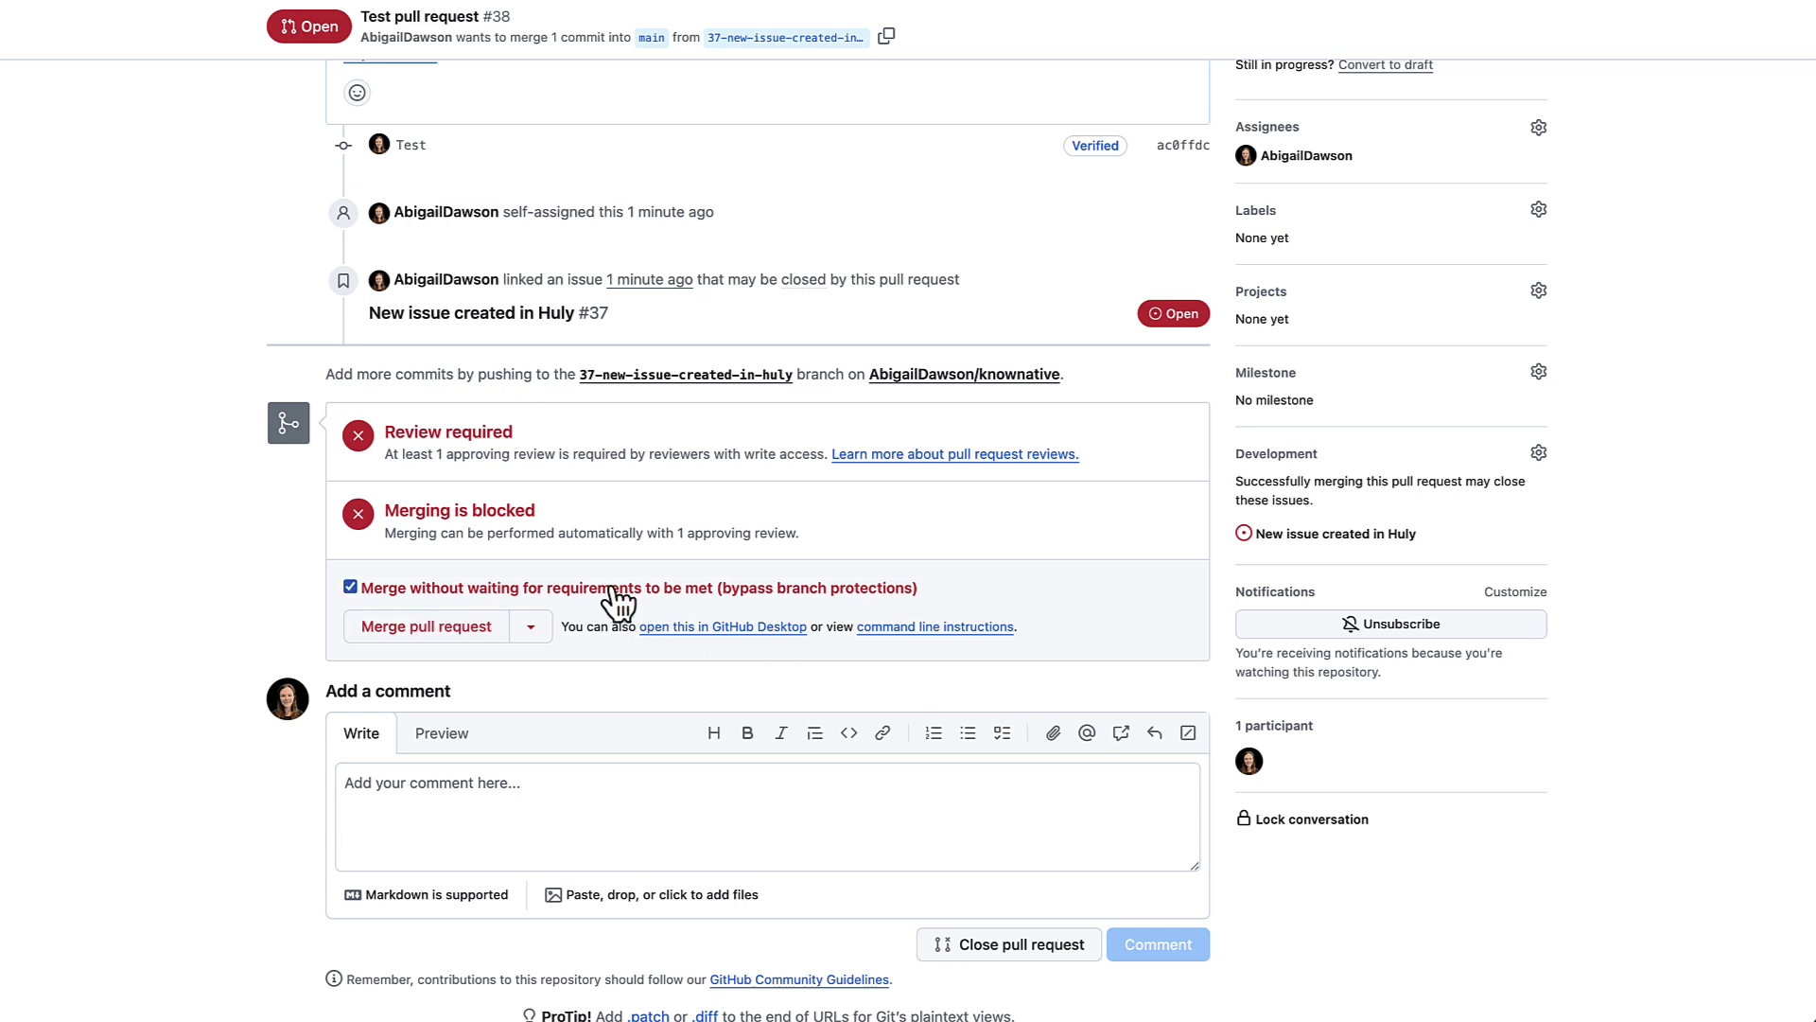
click(462, 626)
click(454, 599)
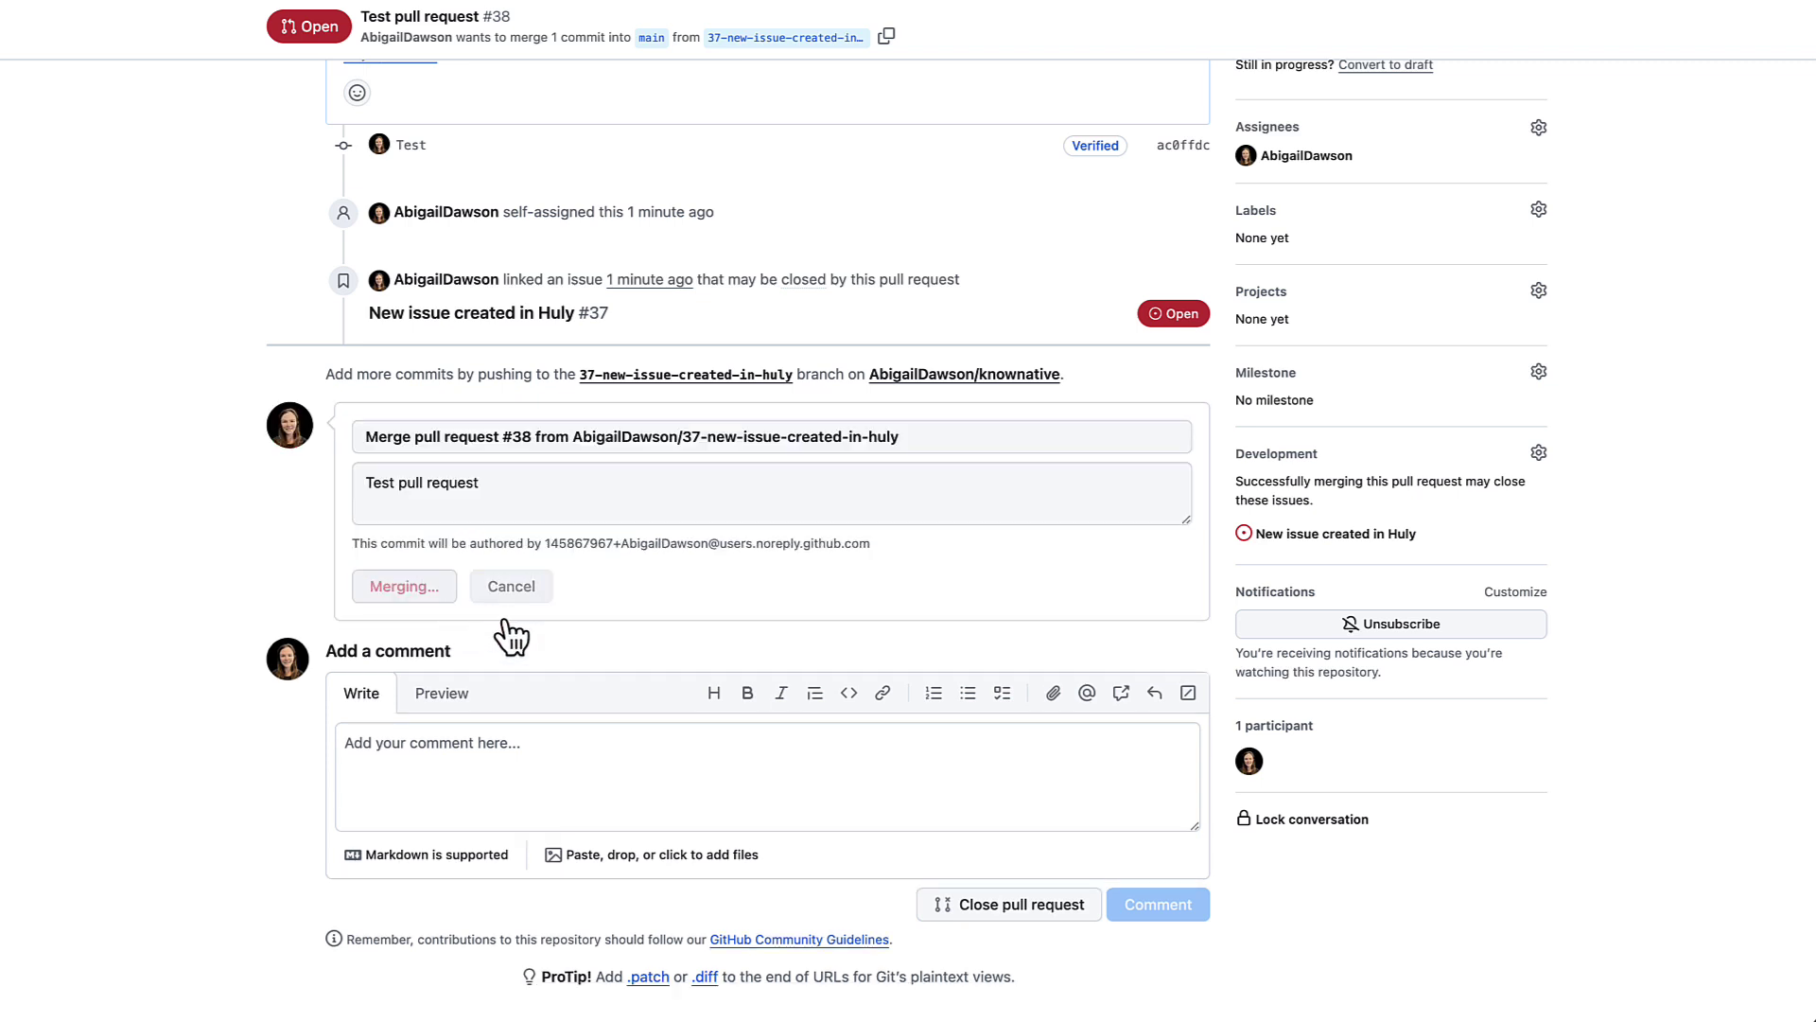
click(1132, 488)
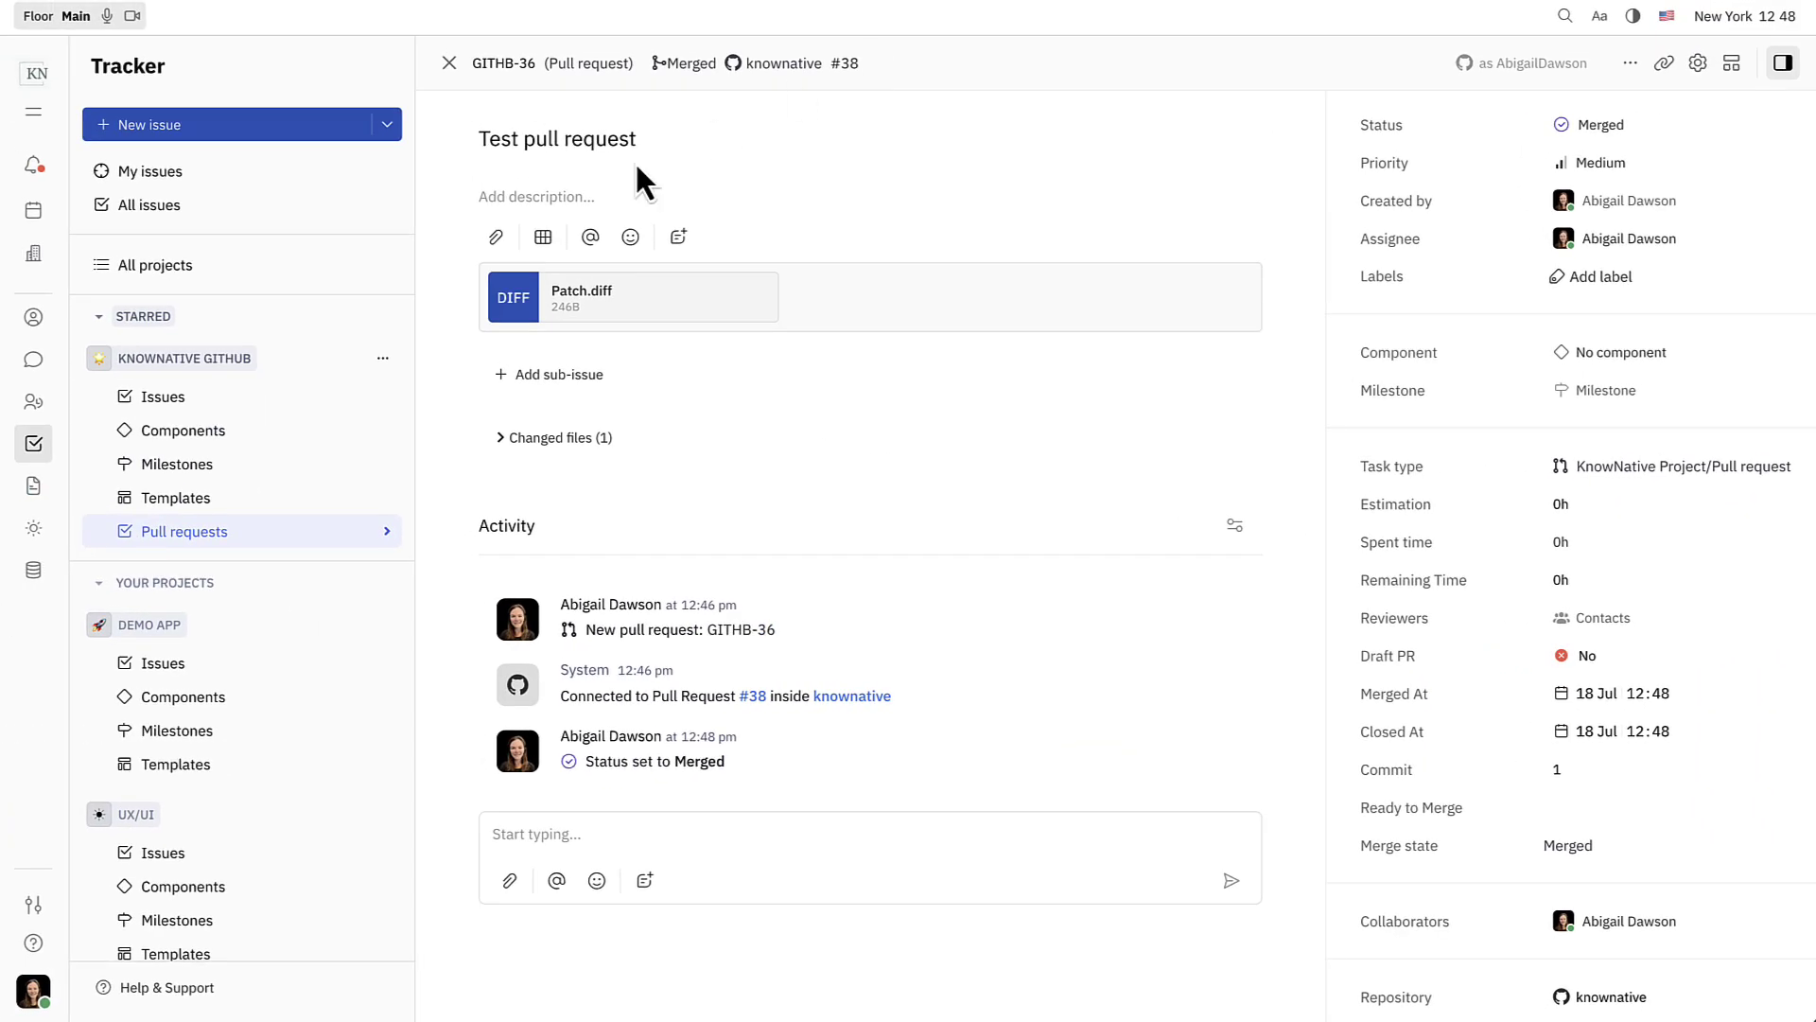
- Close the GITHB-36 detail panel and return to the KnowNative GitHub issues list
click(274, 404)
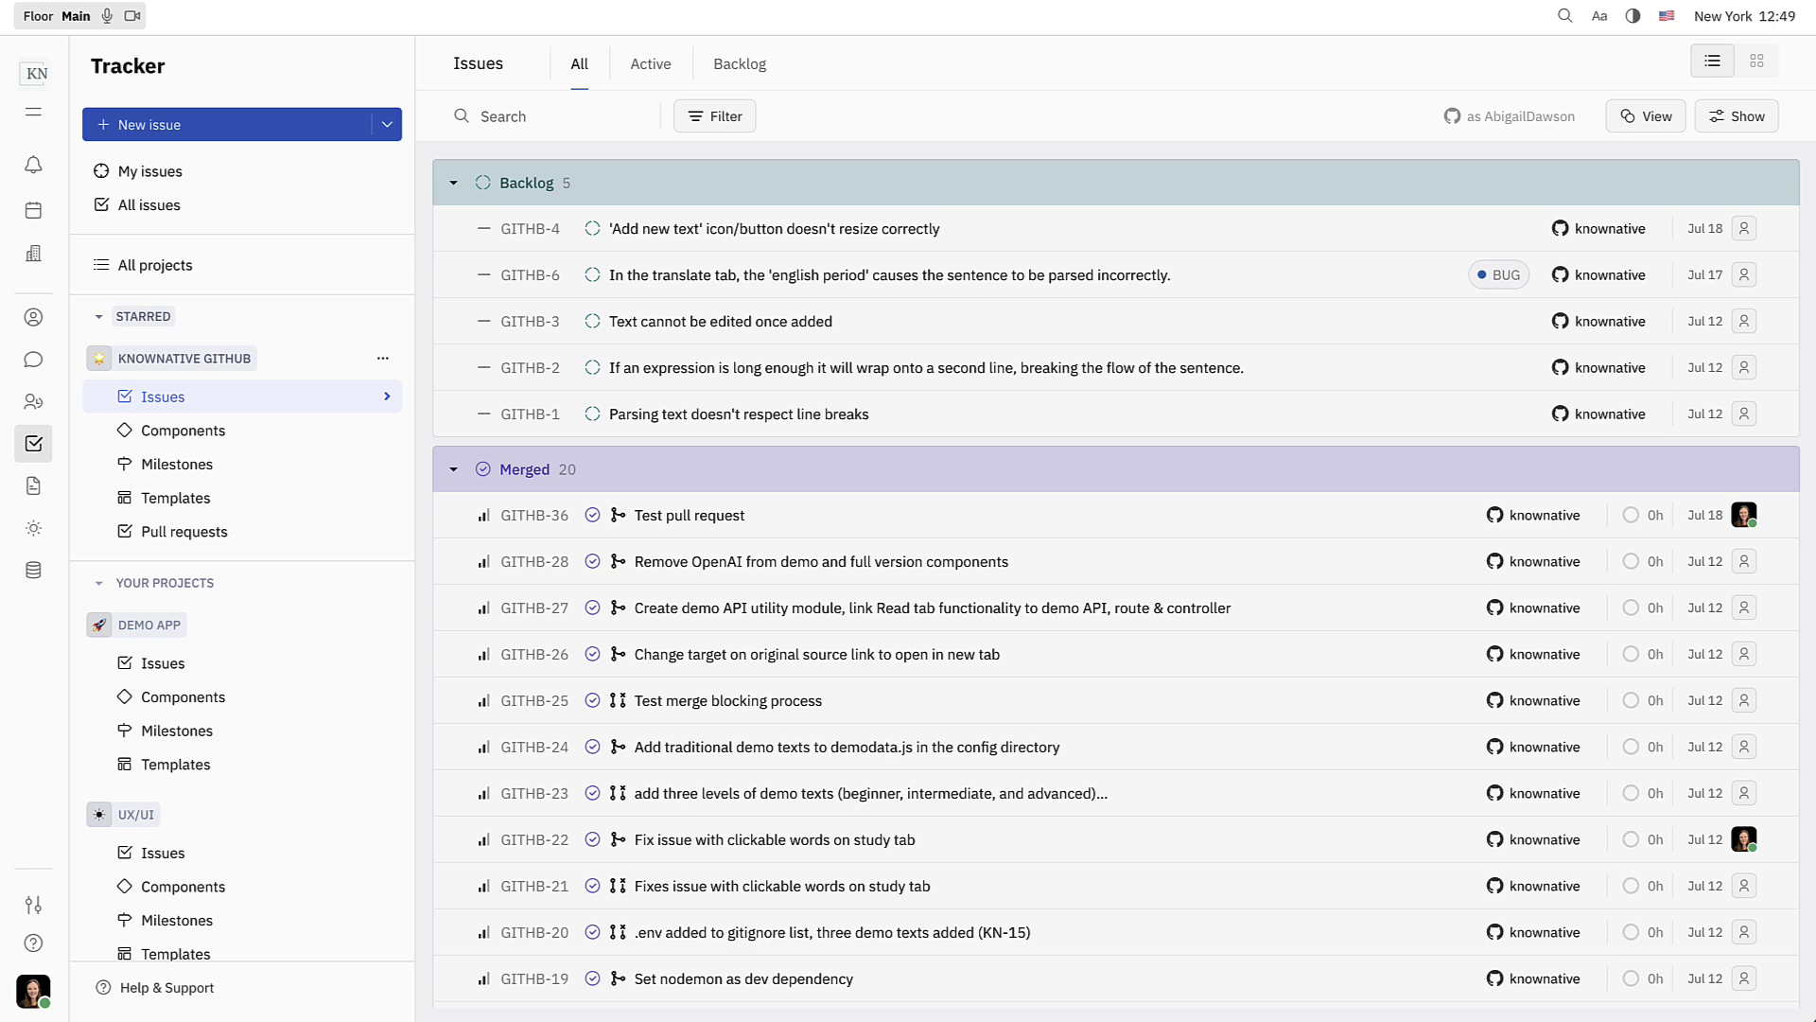
- Show All issues from every project in the tracker
click(280, 263)
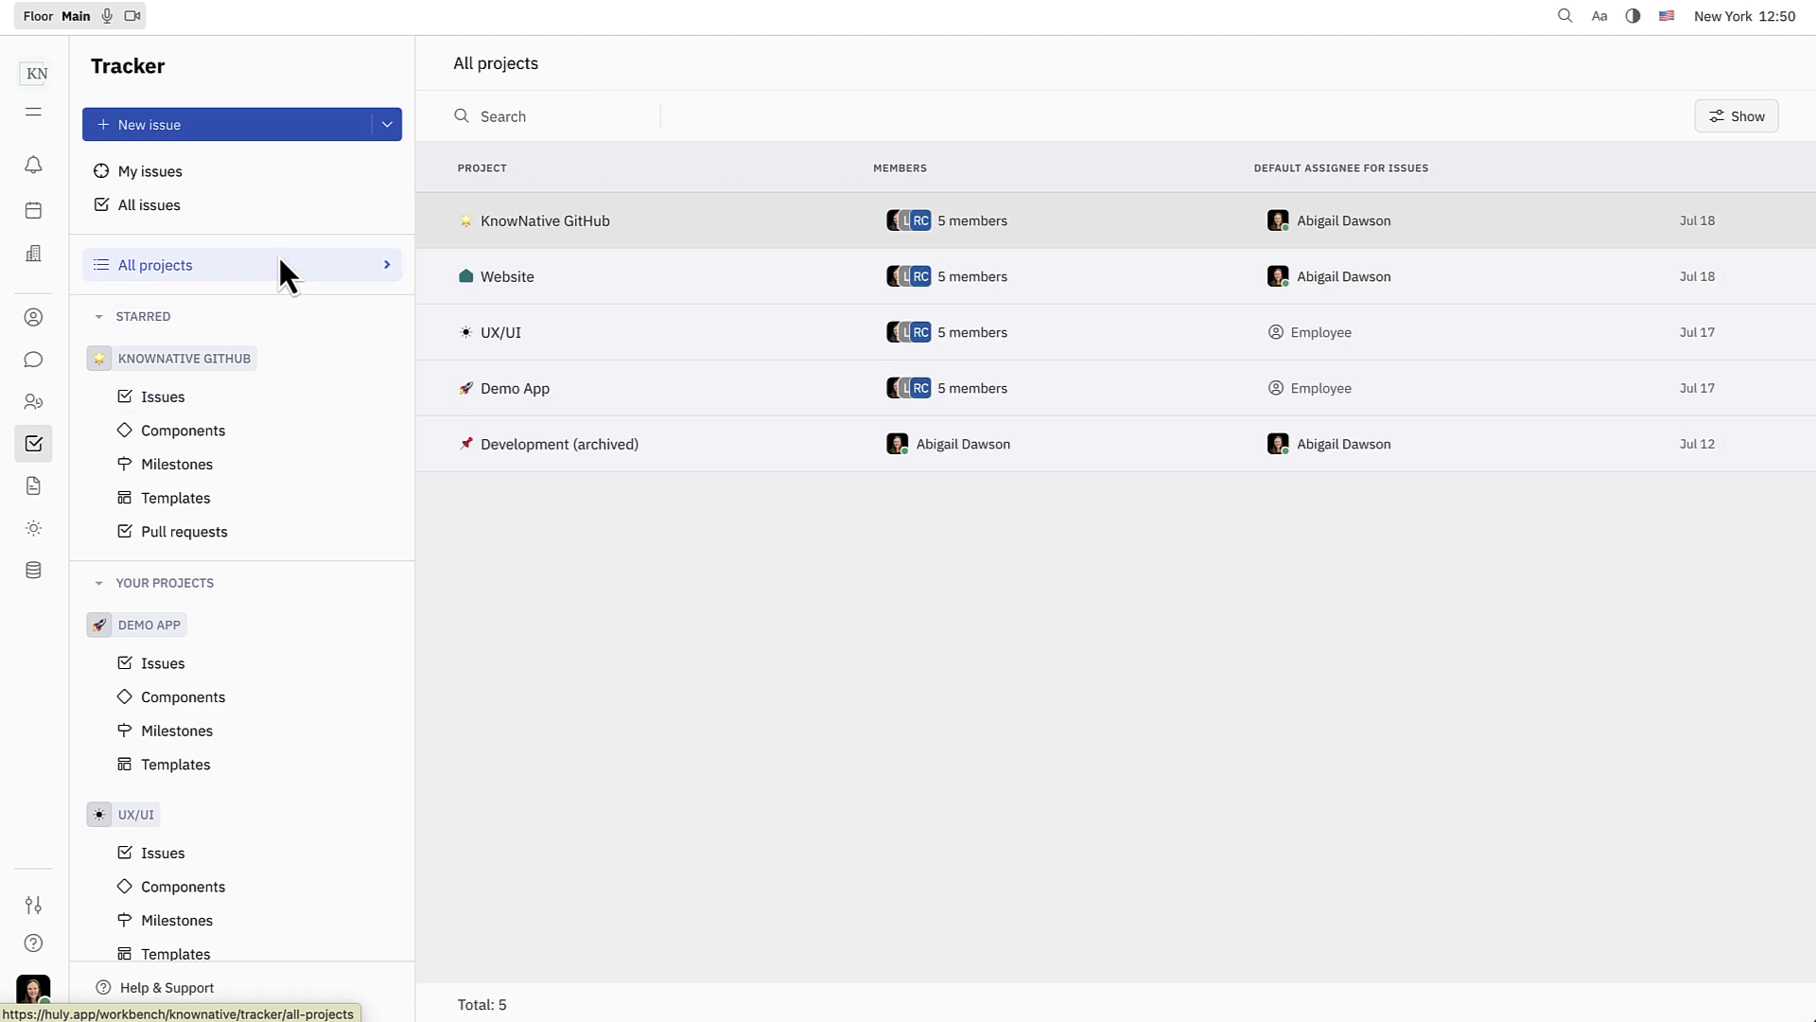
click(269, 204)
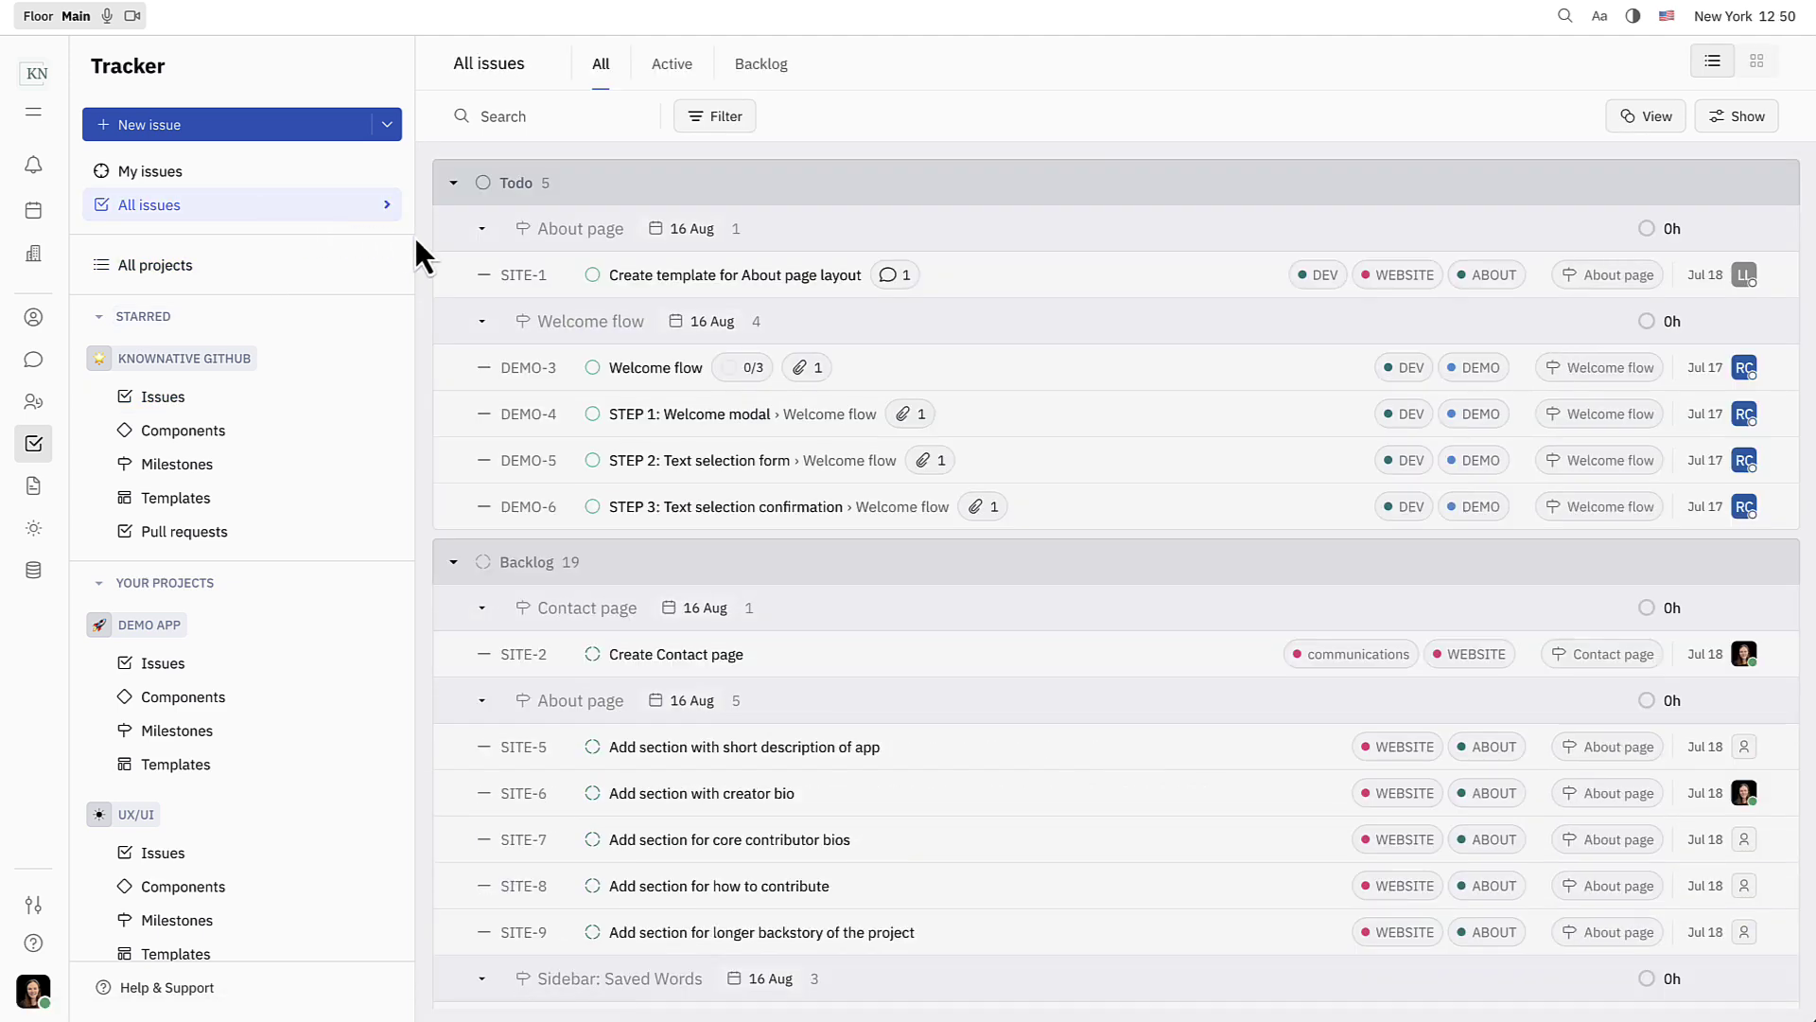
scroll(421, 244, down, 5)
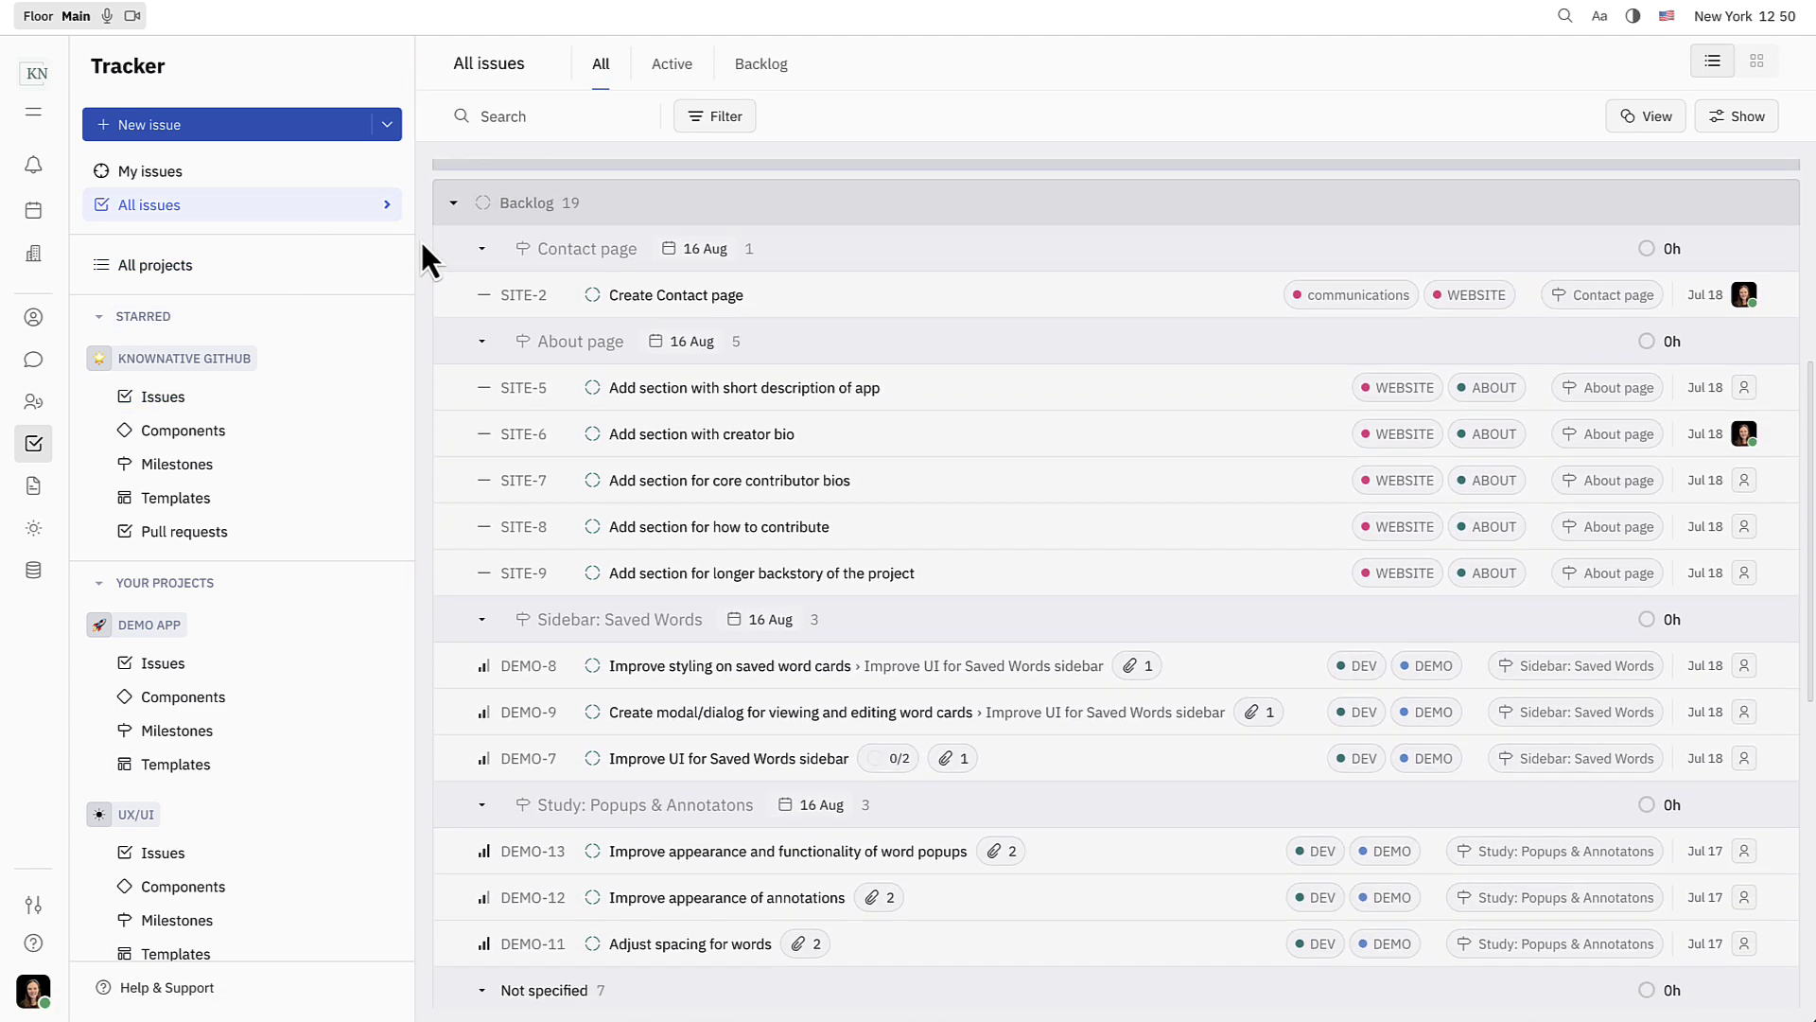
scroll(422, 244, down, 7)
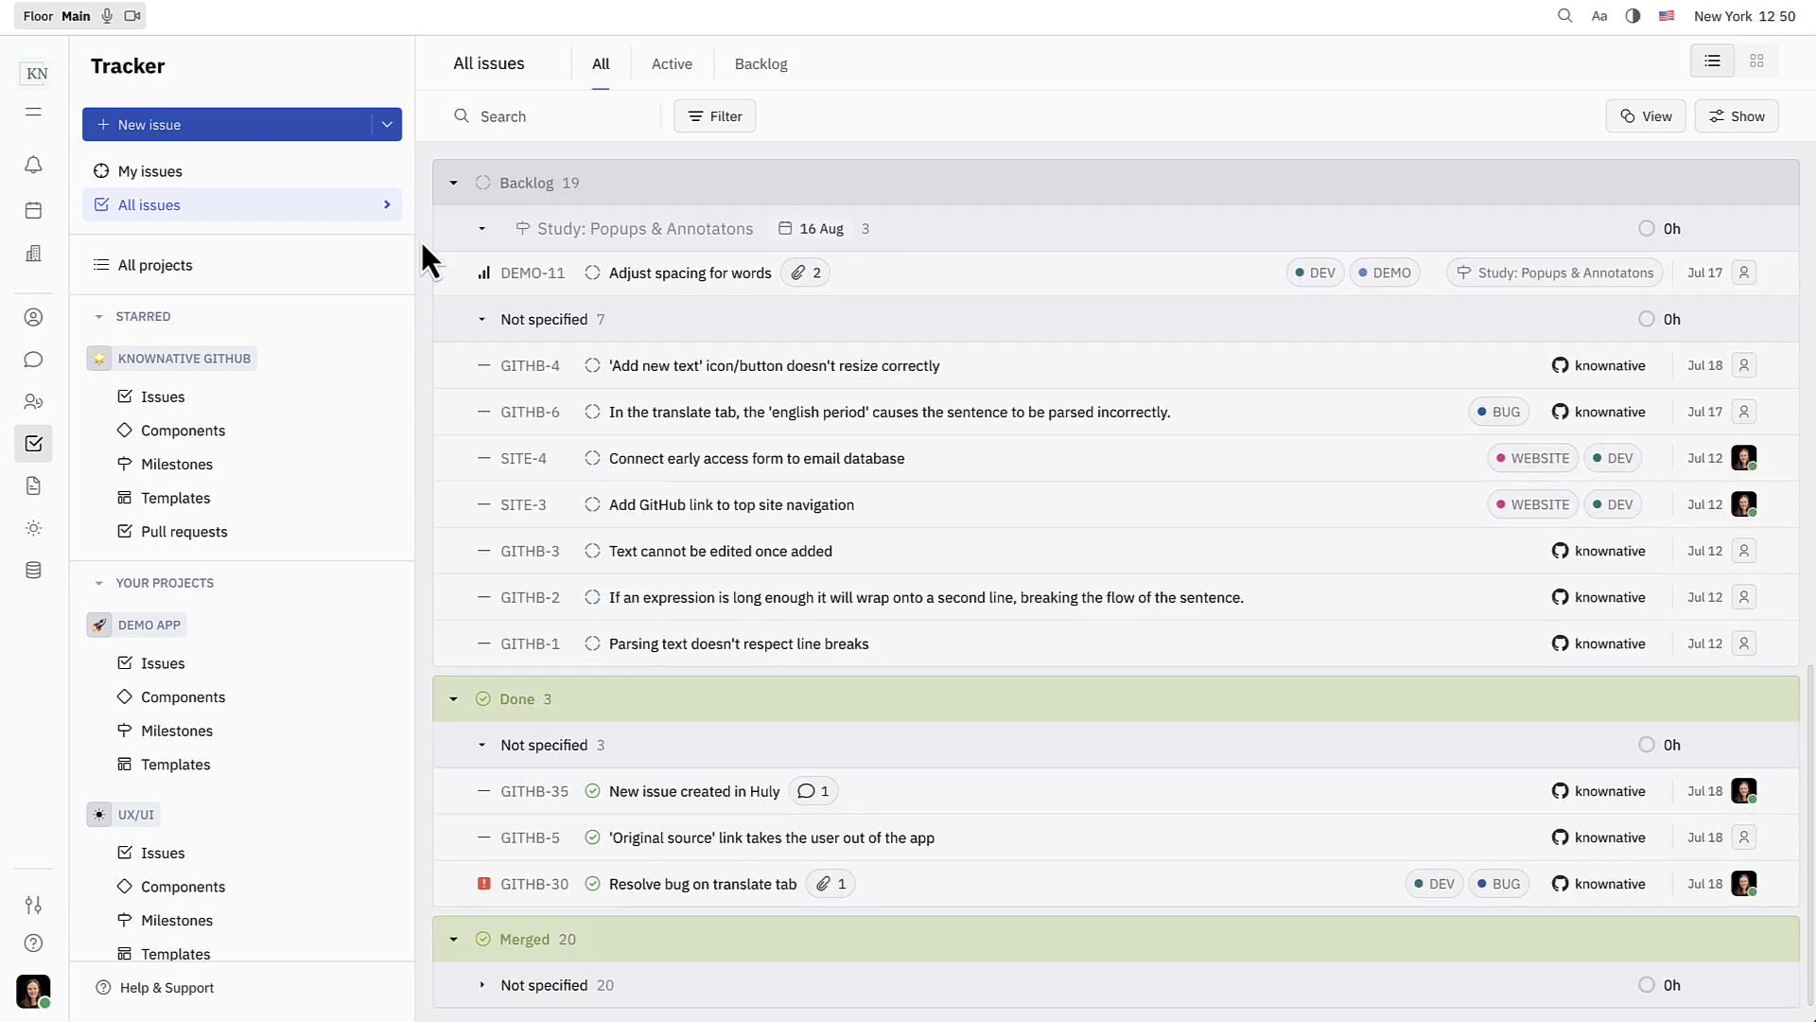
scroll(420, 238, up, 12)
- Change the issue list's View grouping from status to Priority
click(1663, 115)
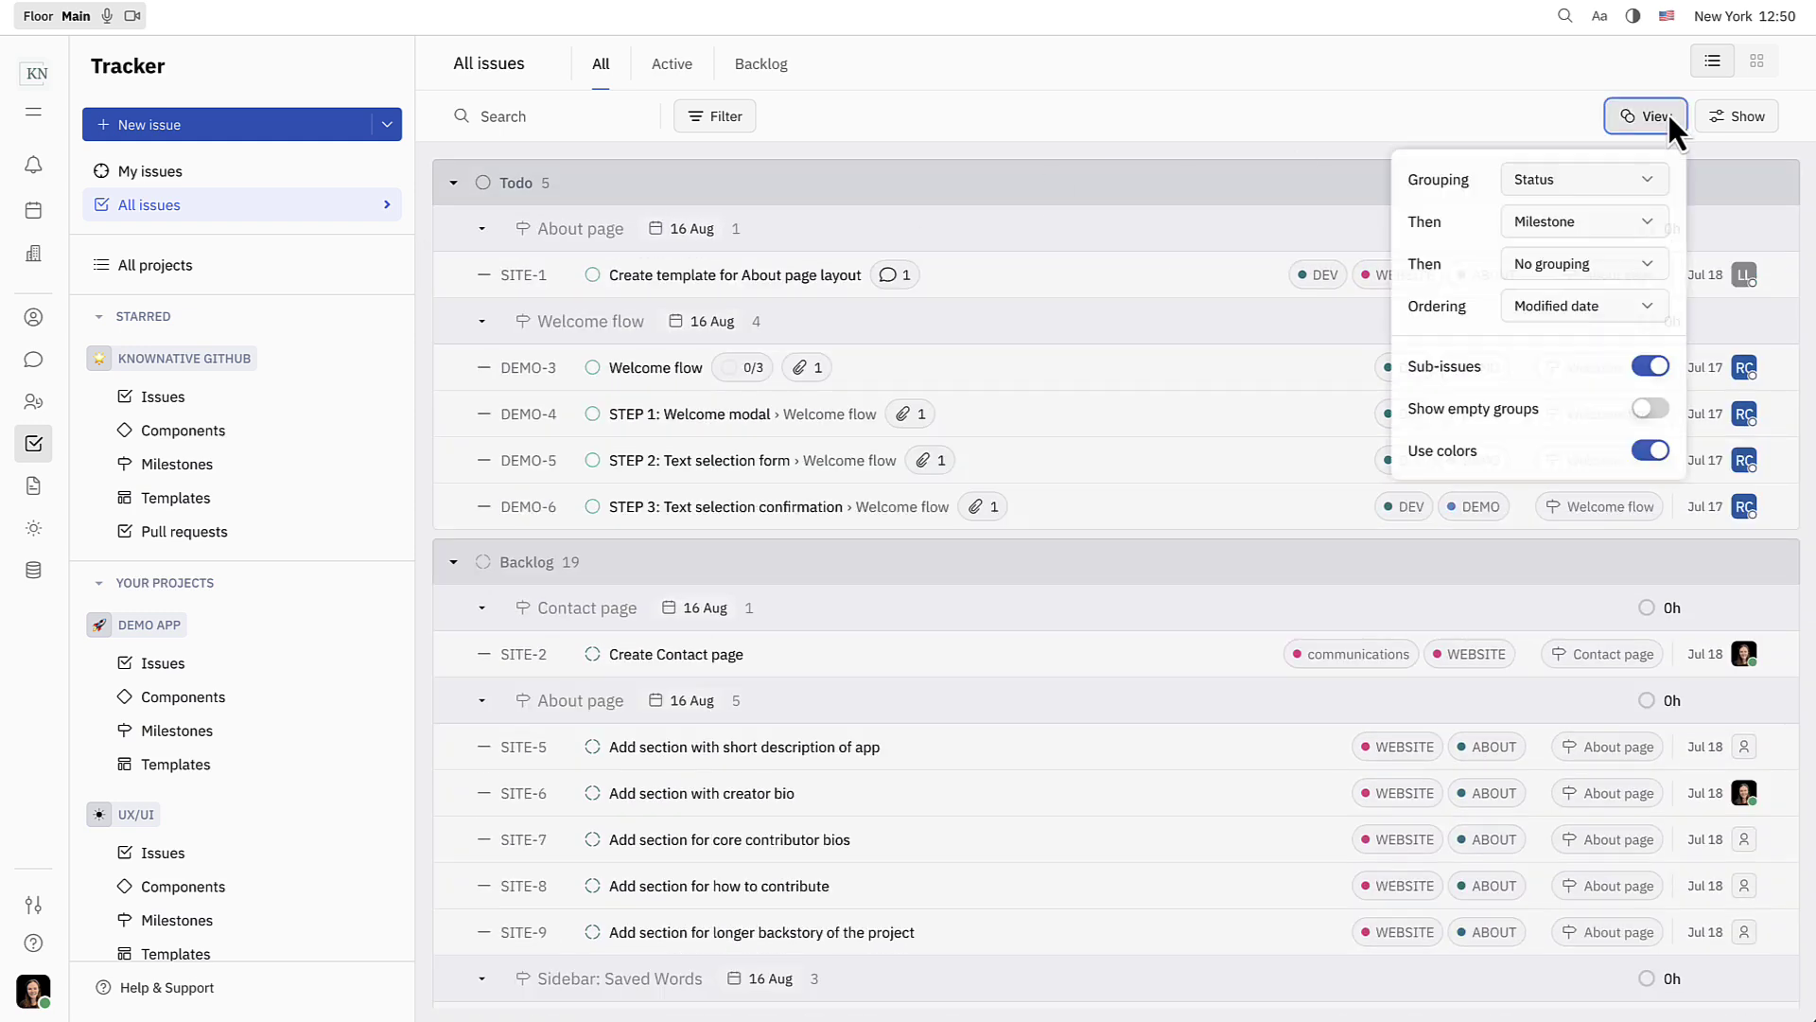
click(1581, 183)
click(1582, 365)
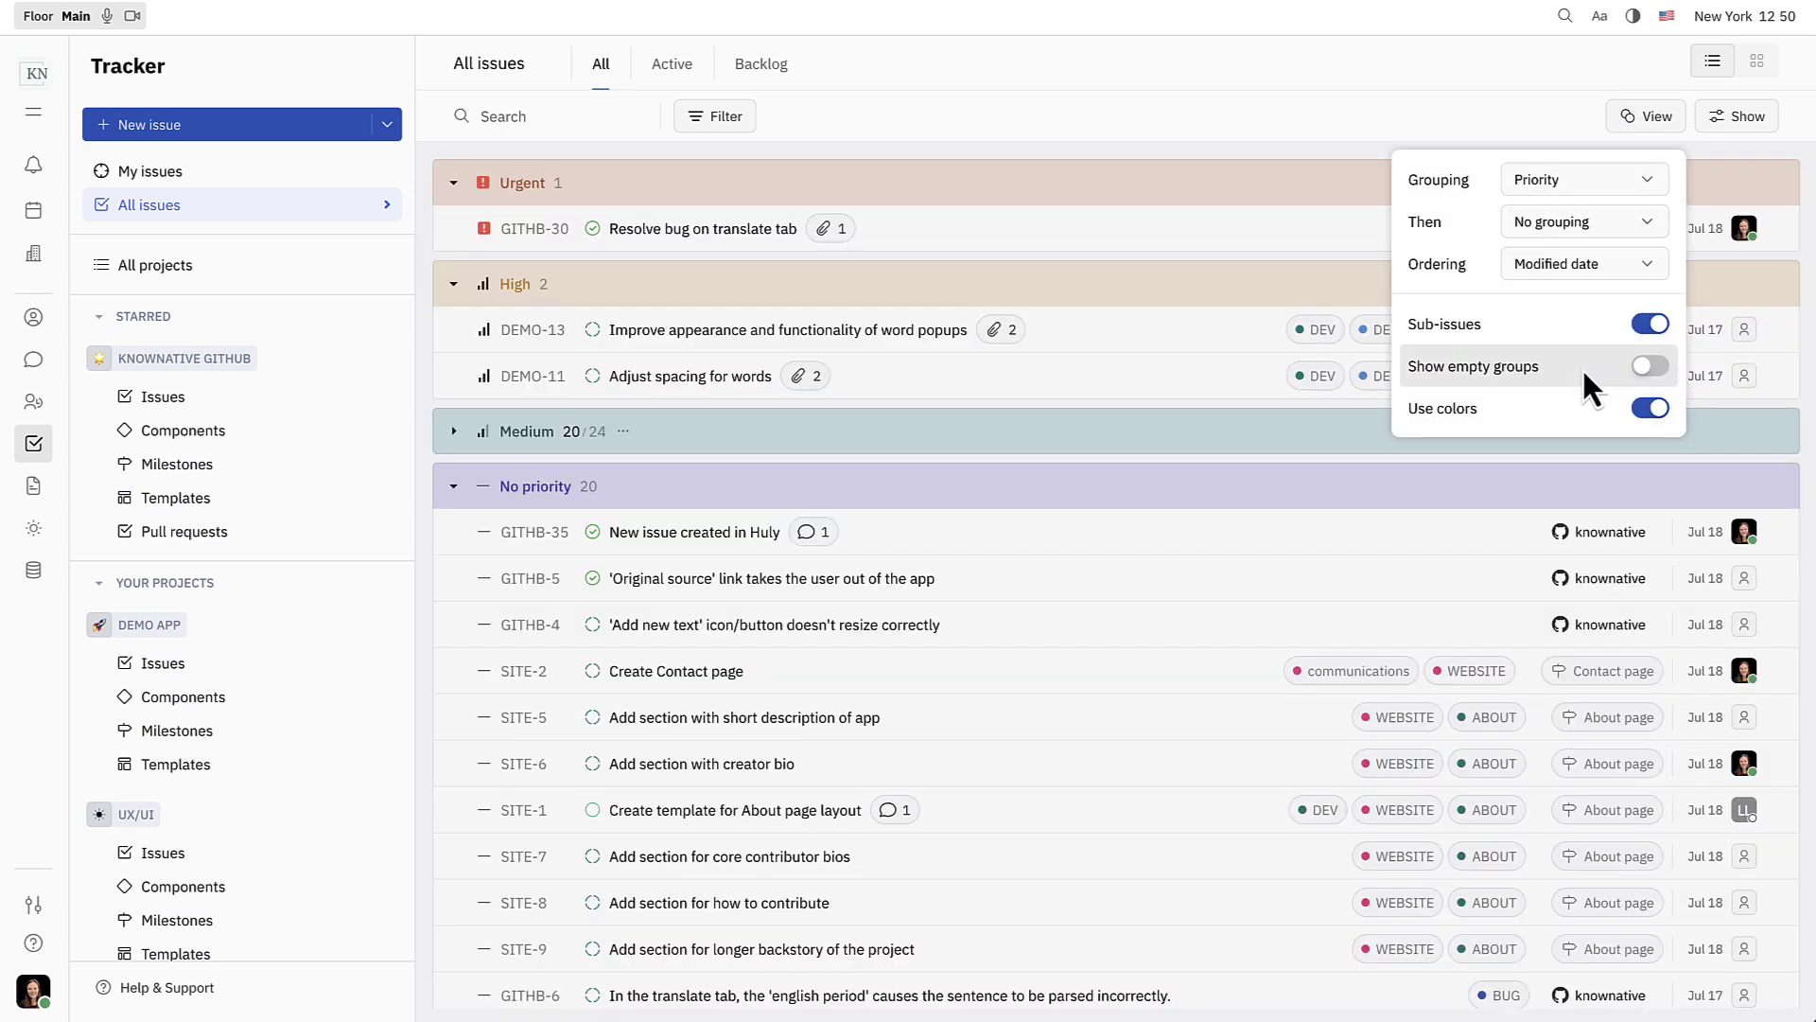
click(1256, 144)
scroll(422, 388, down, 3)
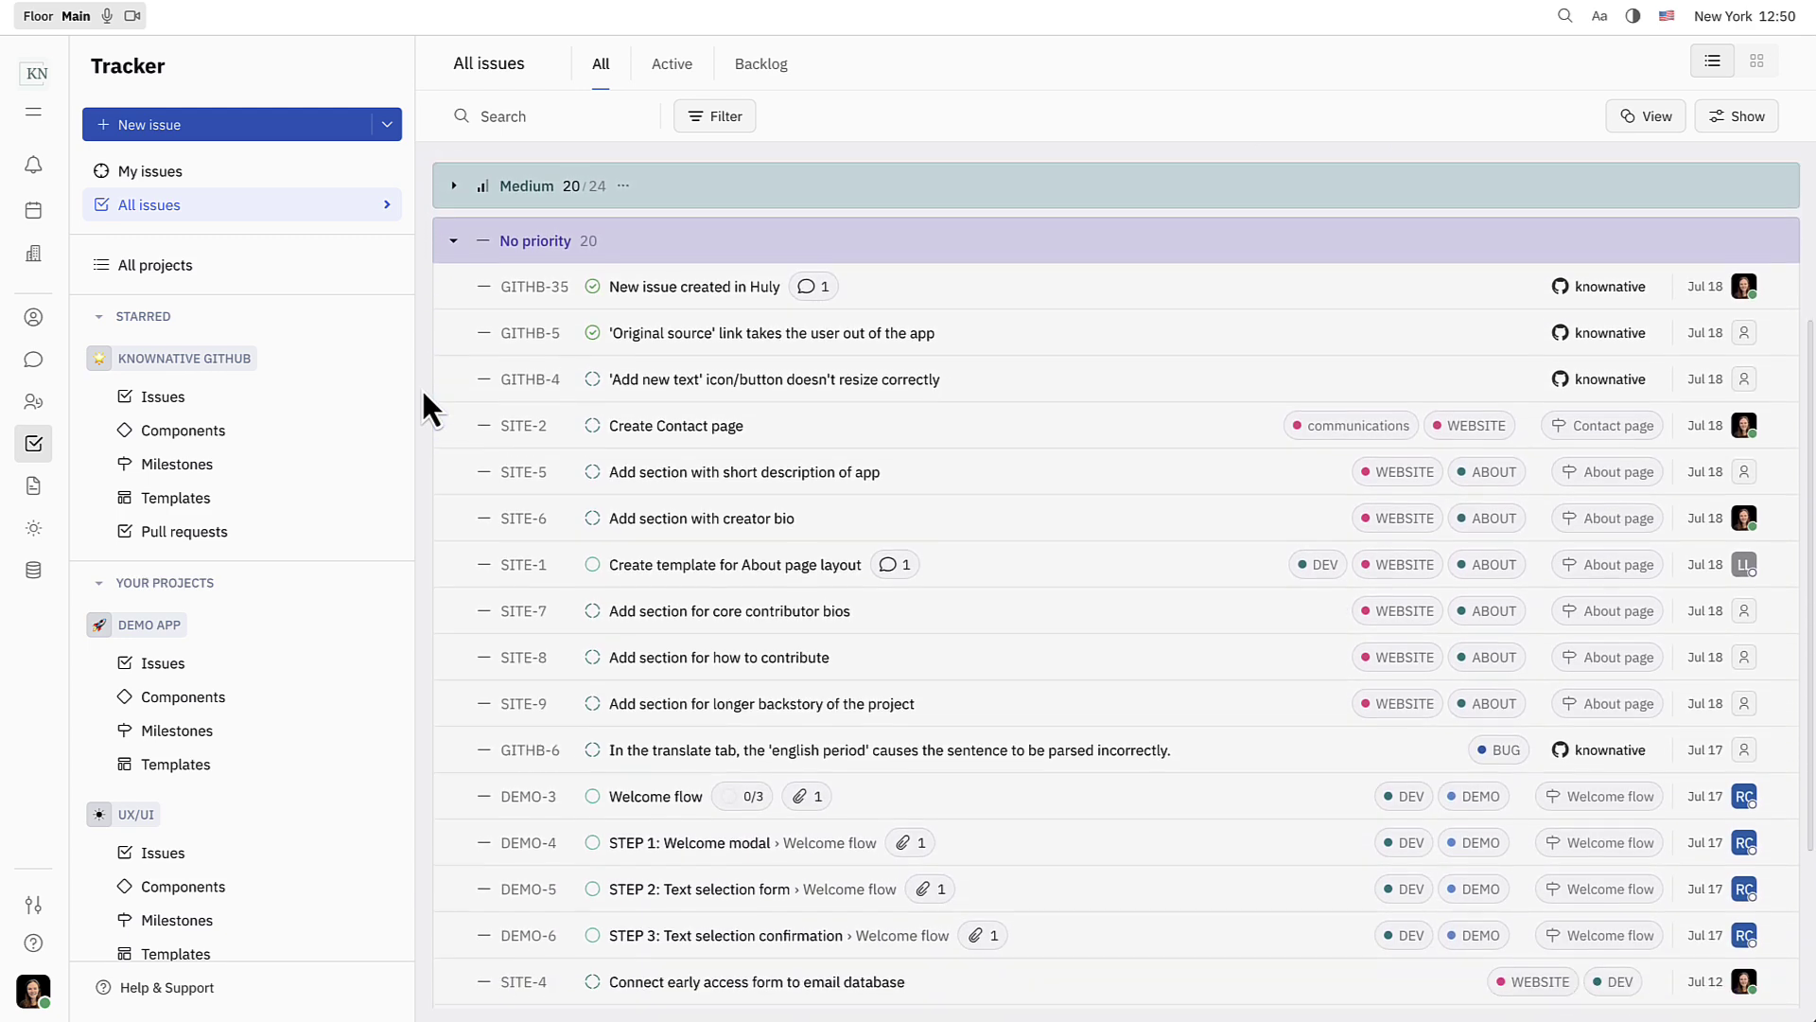
scroll(422, 388, down, 2)
scroll(422, 387, up, 8)
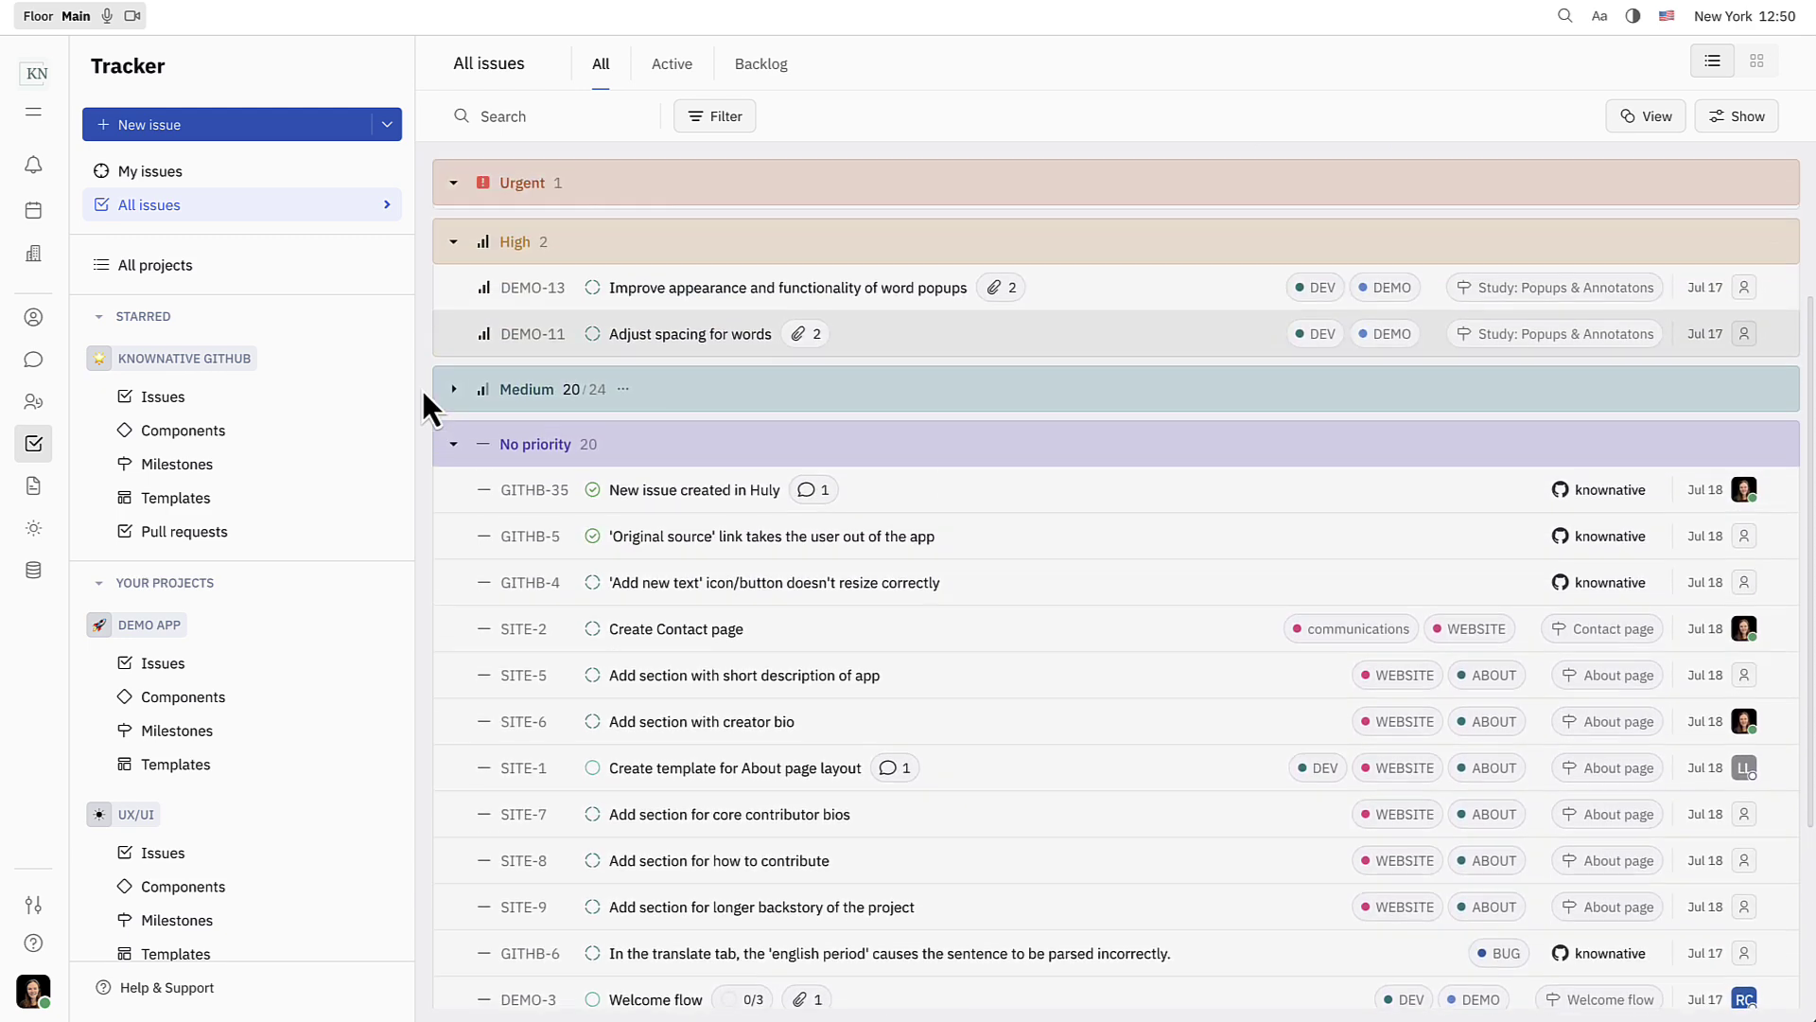
- Check the GITHB-36 and GITHB-35 notifications, then expand and collapse GITHB-35's description in Chat
click(454, 424)
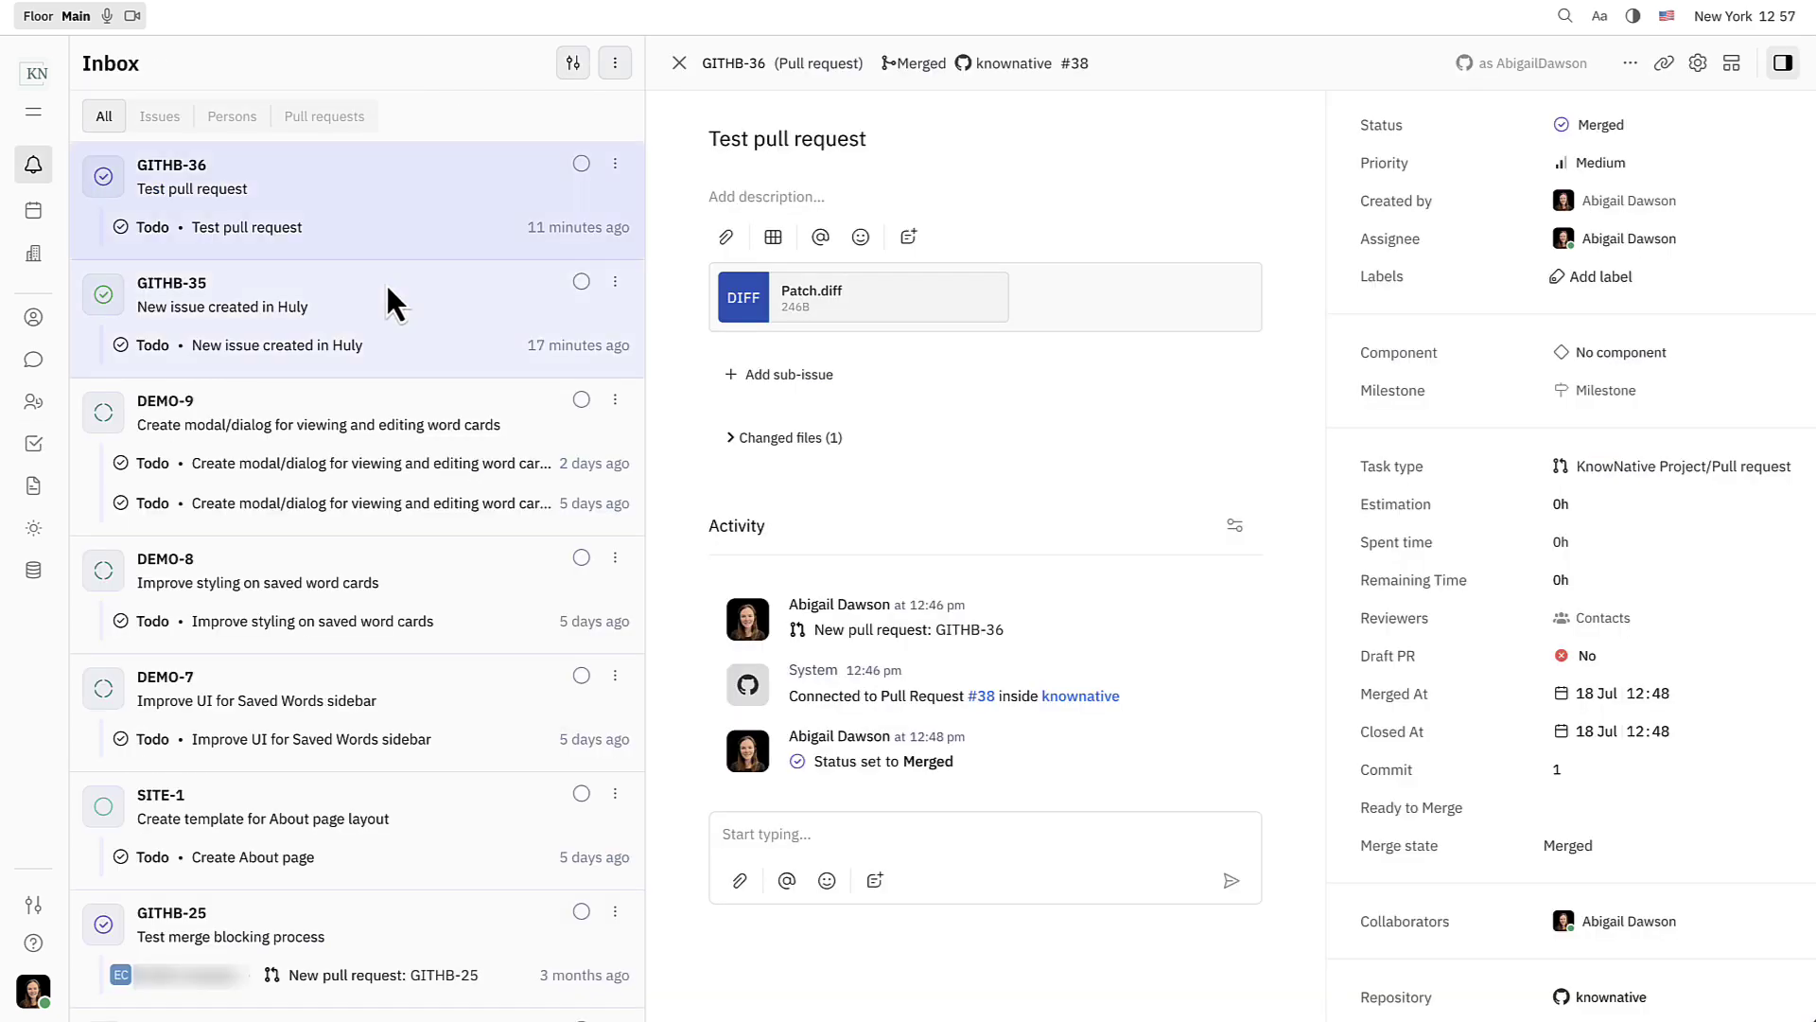
click(396, 293)
click(31, 362)
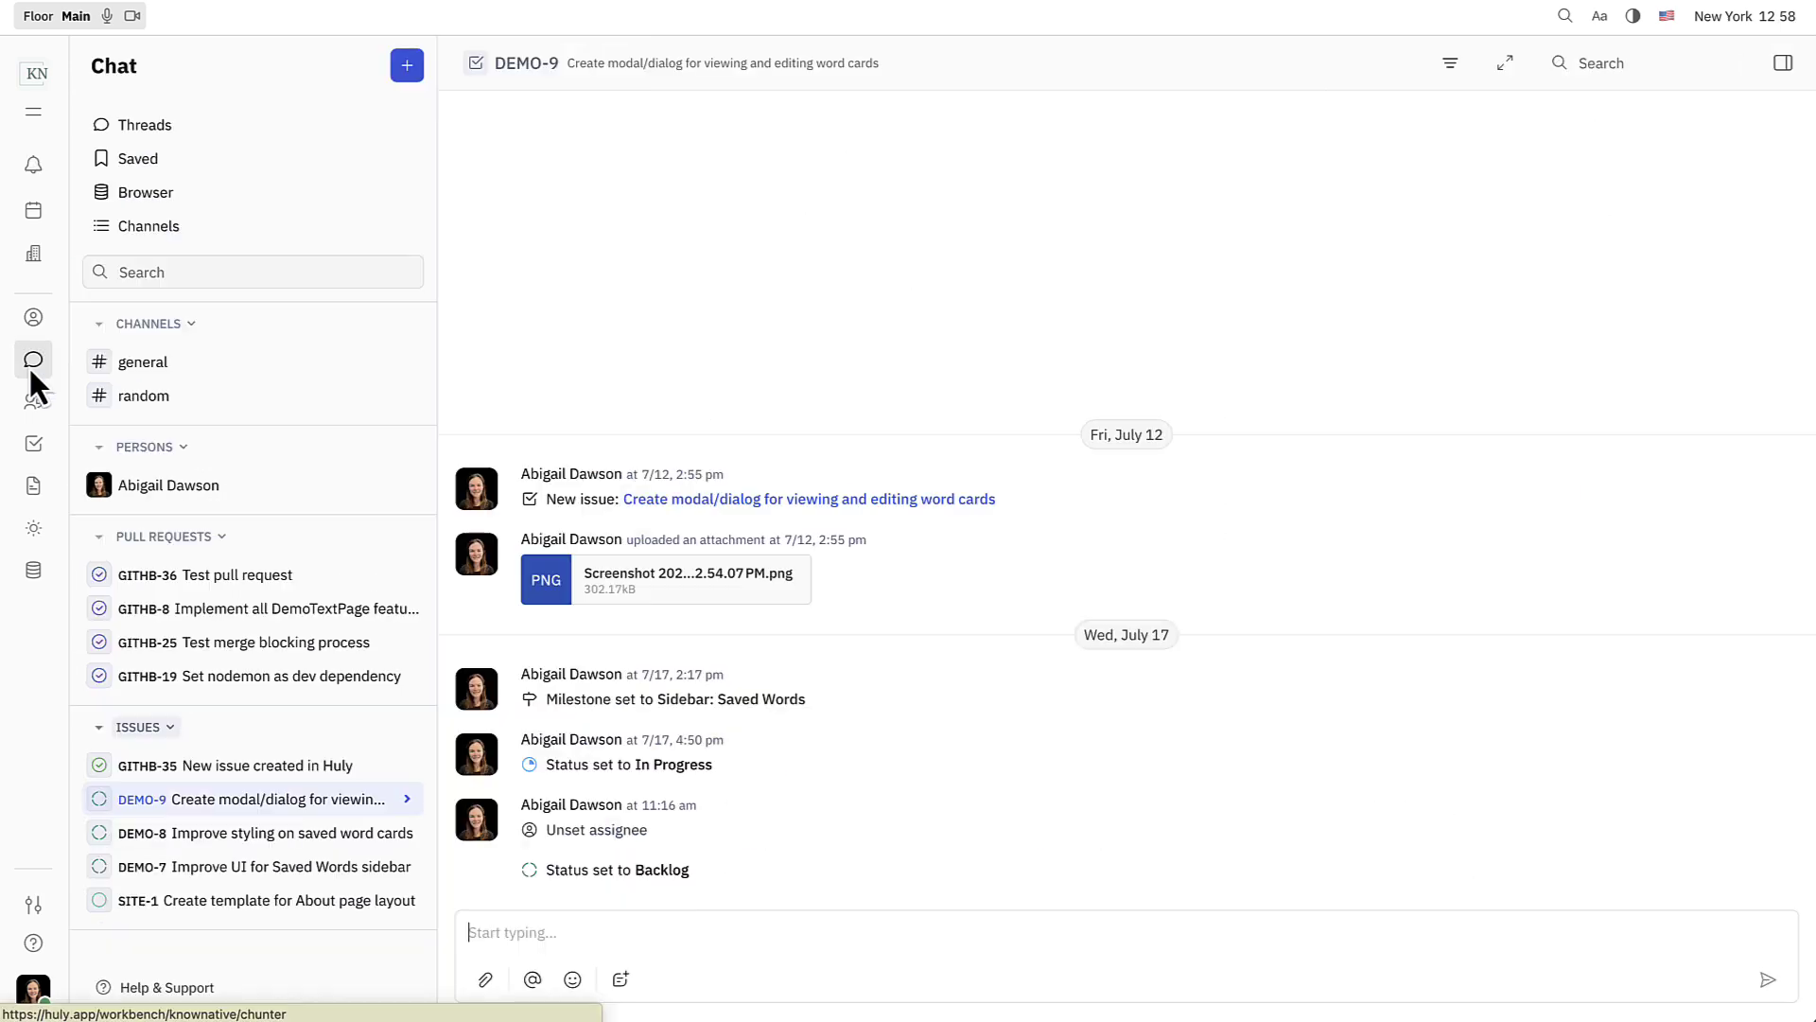
click(338, 762)
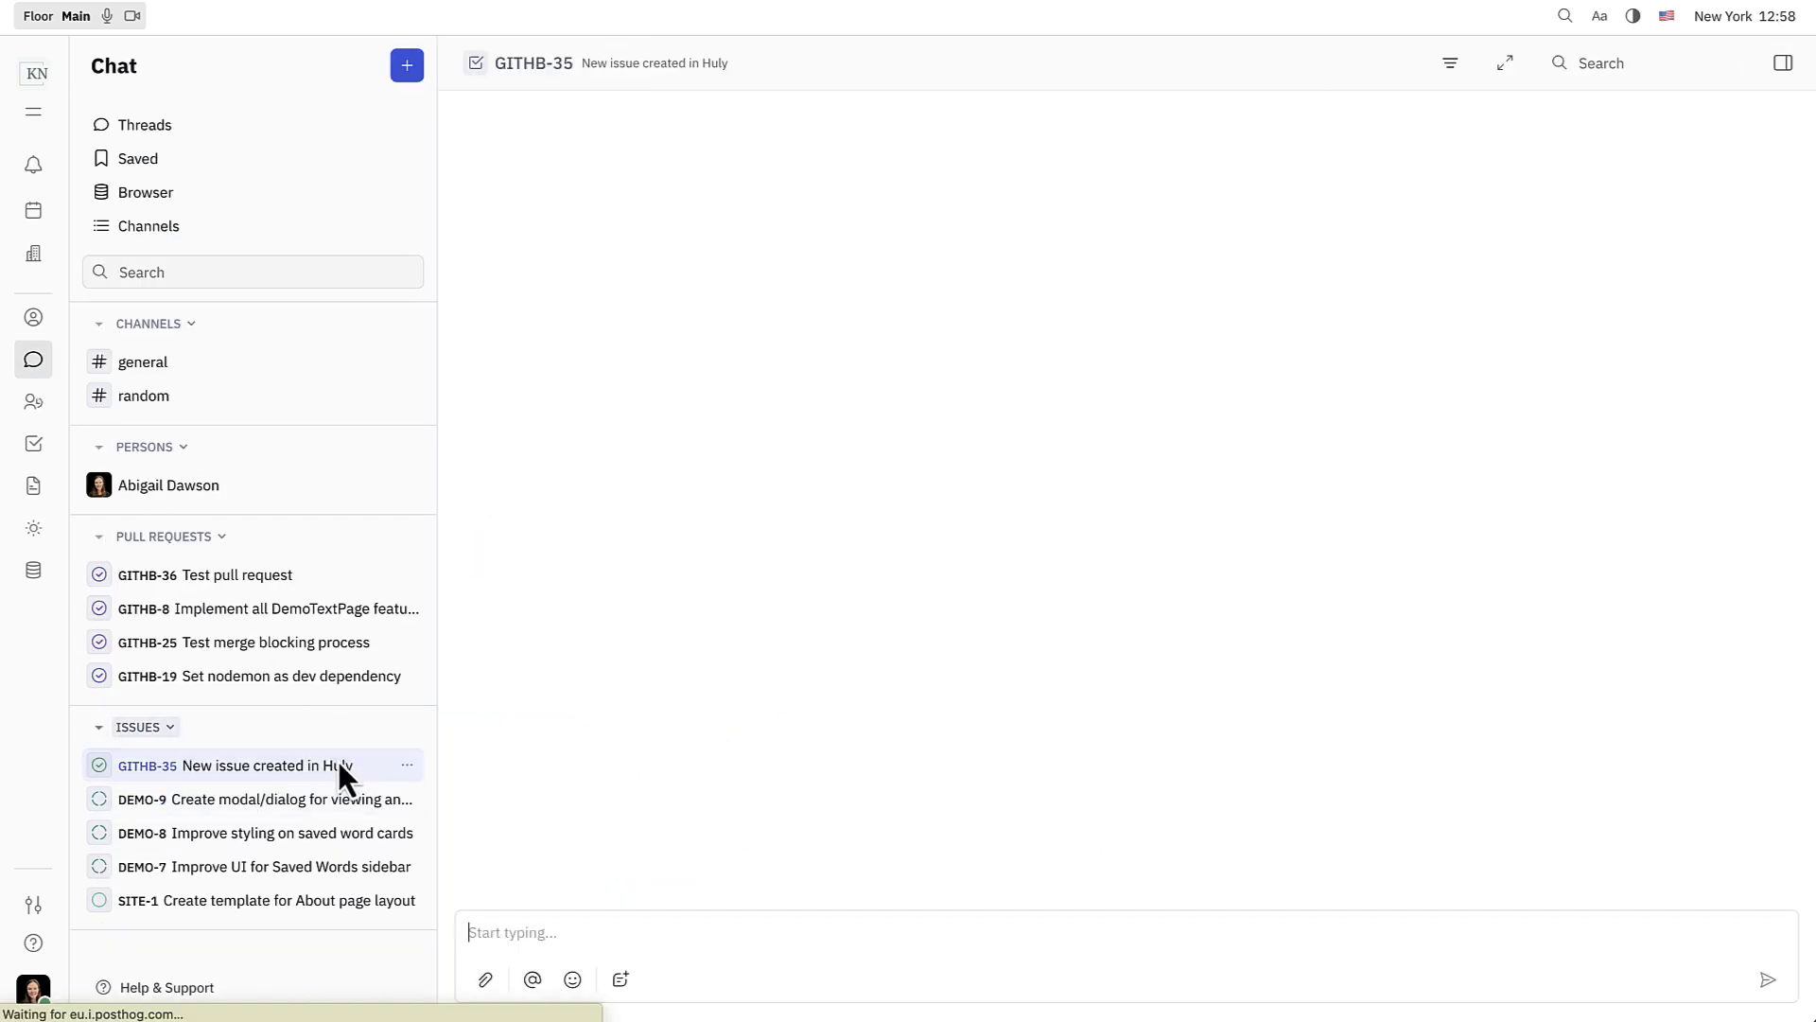
click(566, 737)
click(554, 446)
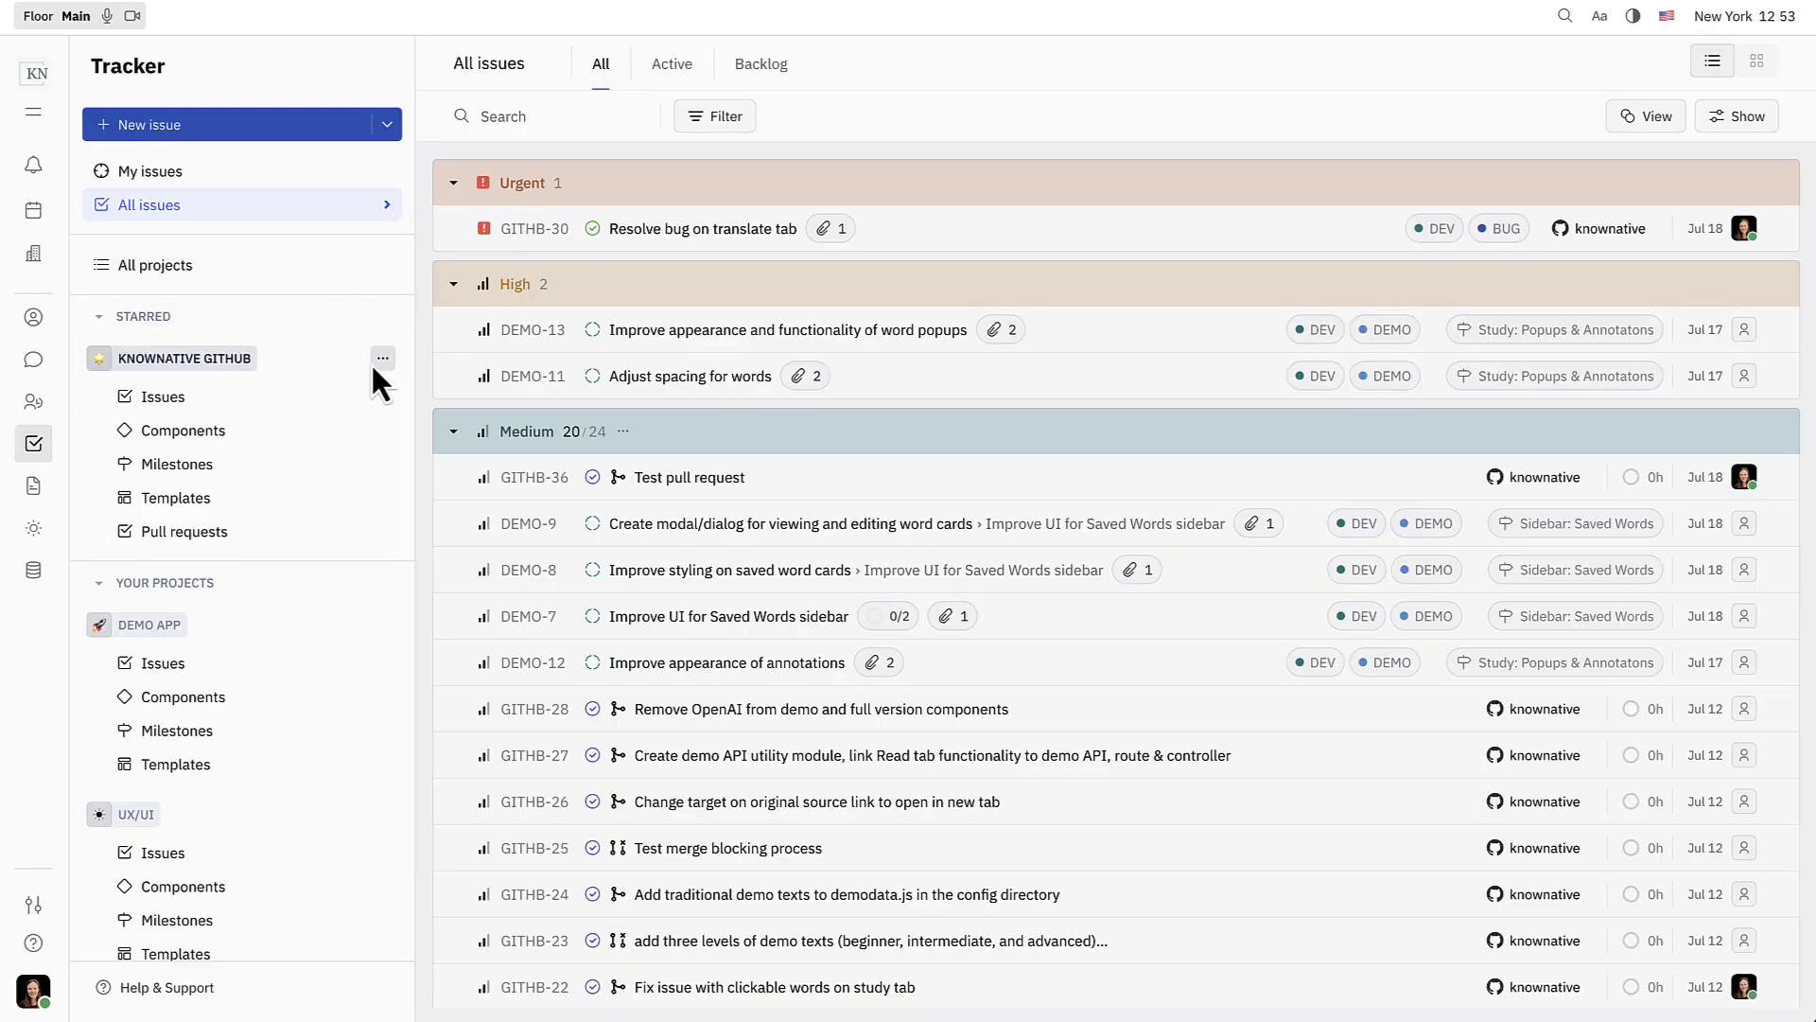
- Review the KnowNative GitHub Edit project settings, close them unchanged, and reopen the project menu
click(382, 358)
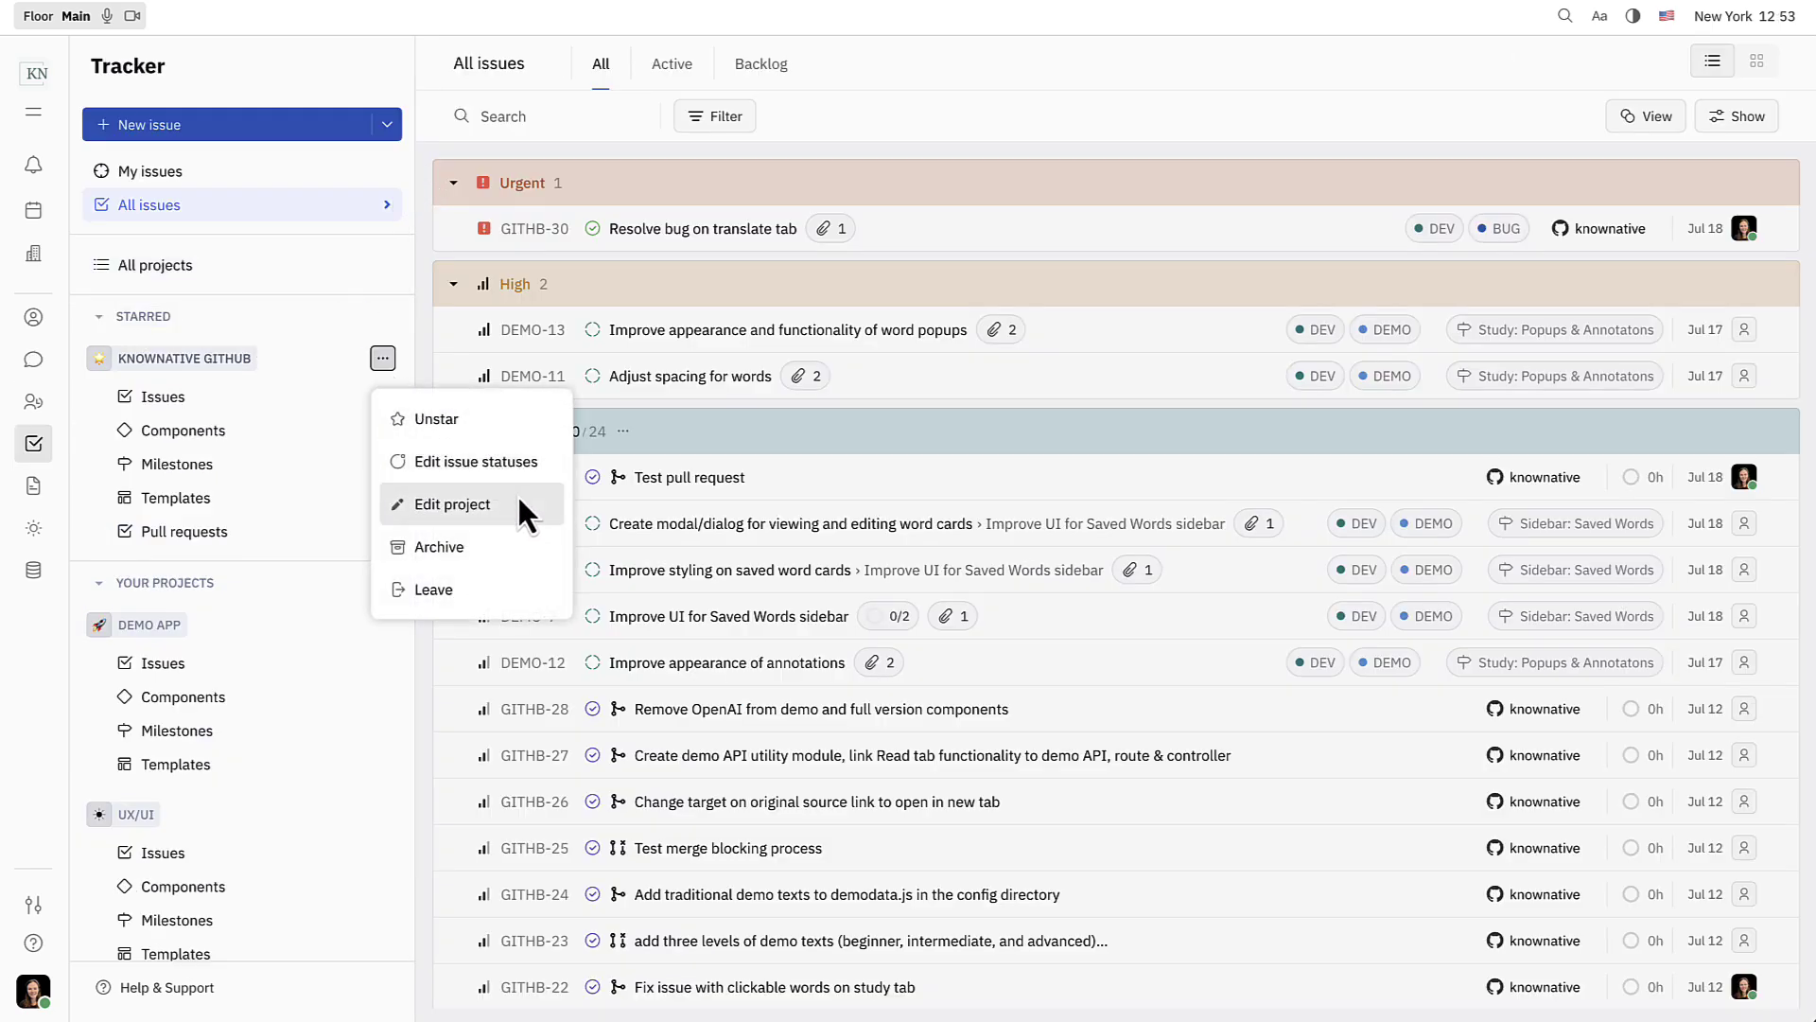
click(453, 503)
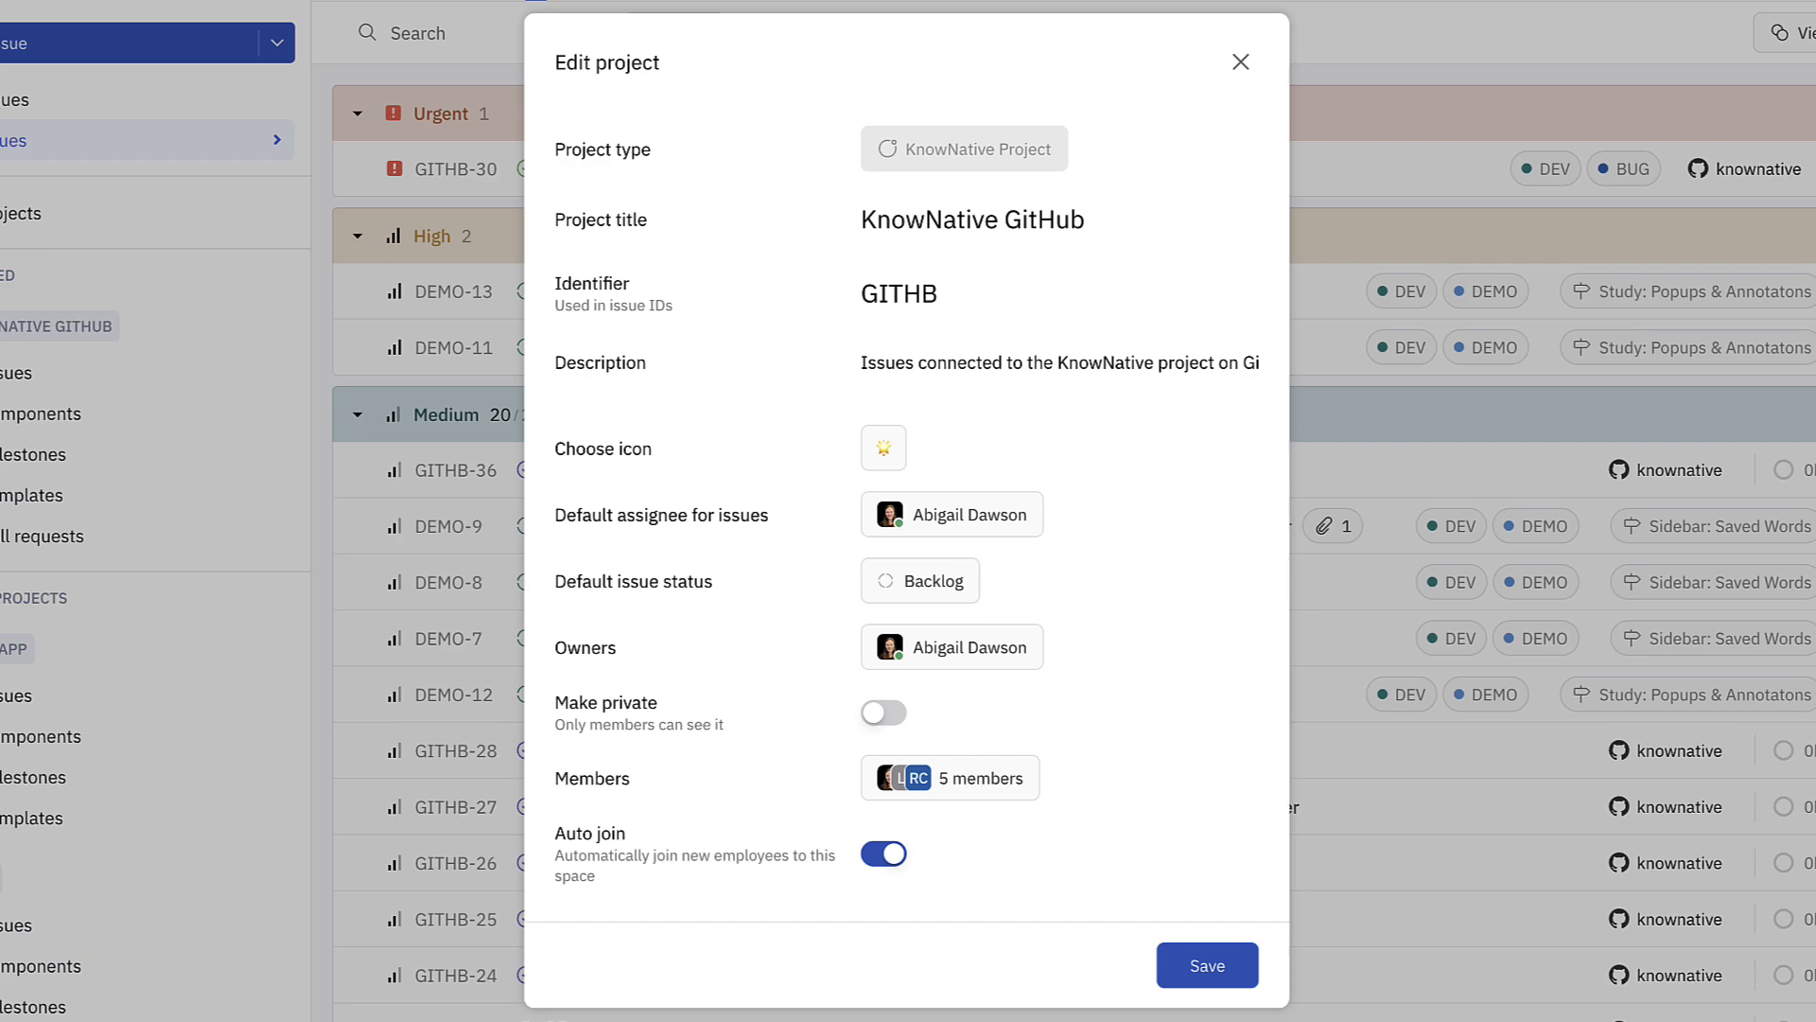
click(312, 303)
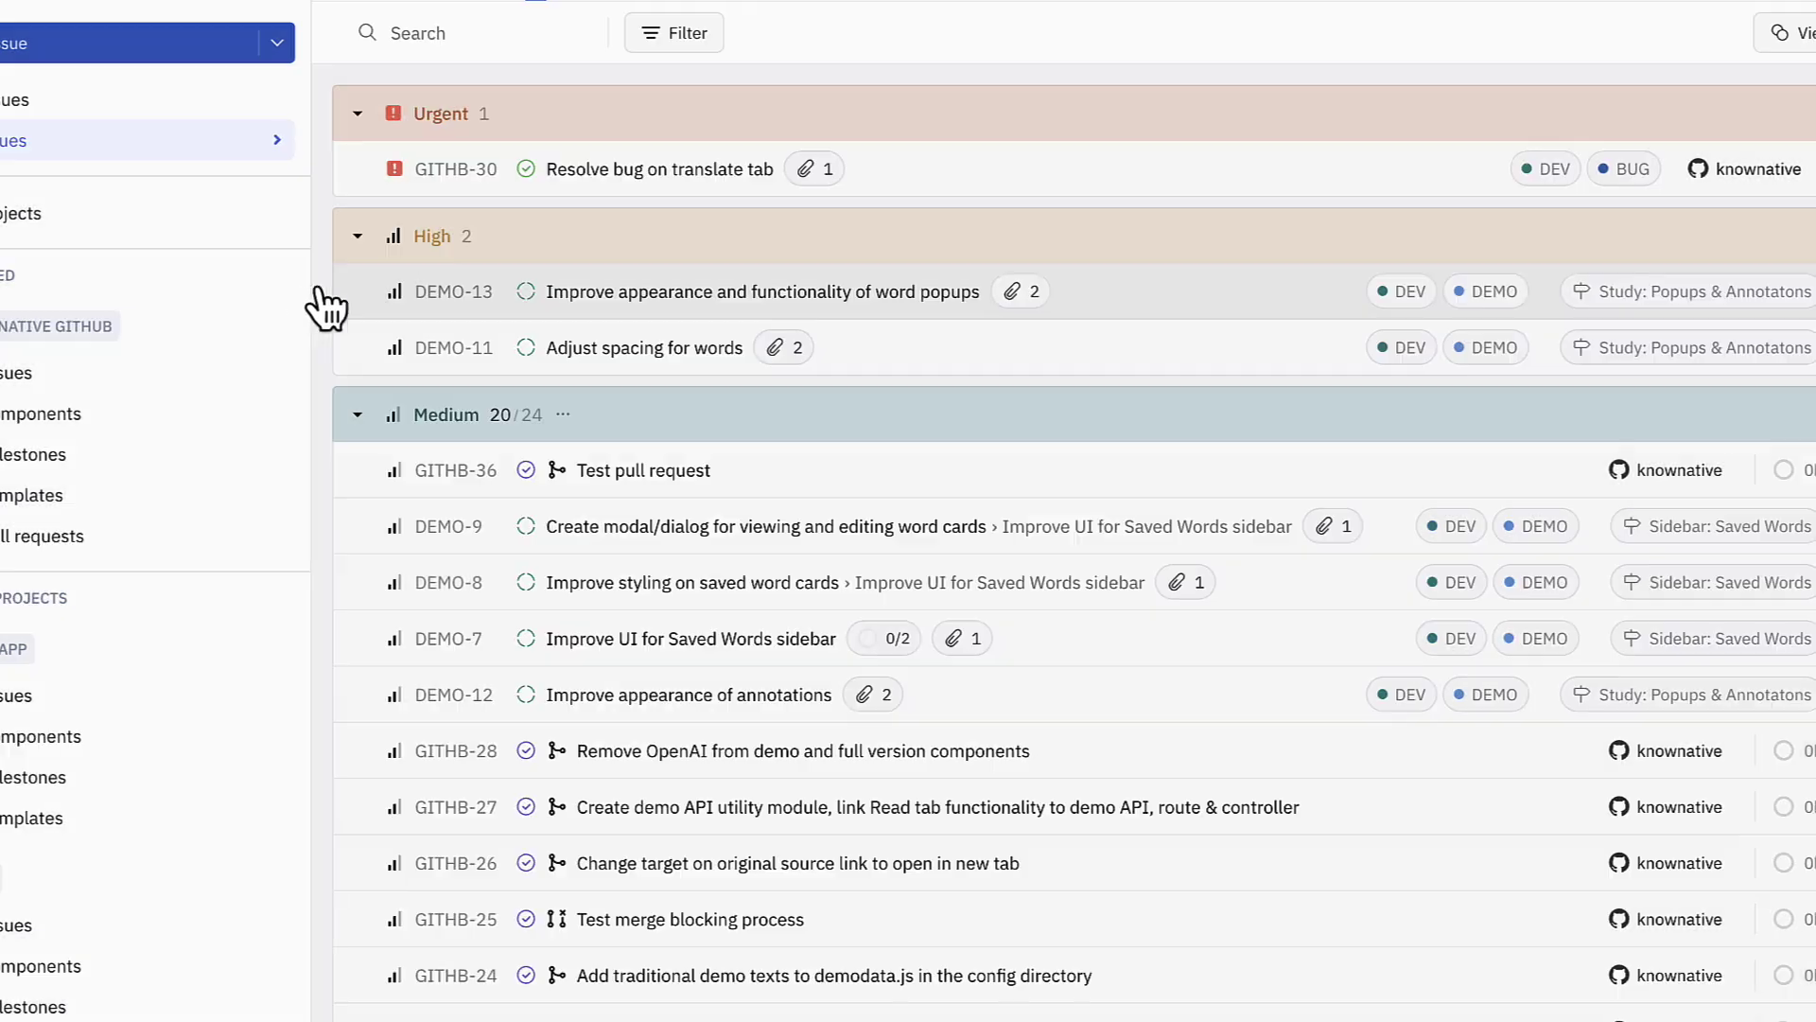
click(270, 326)
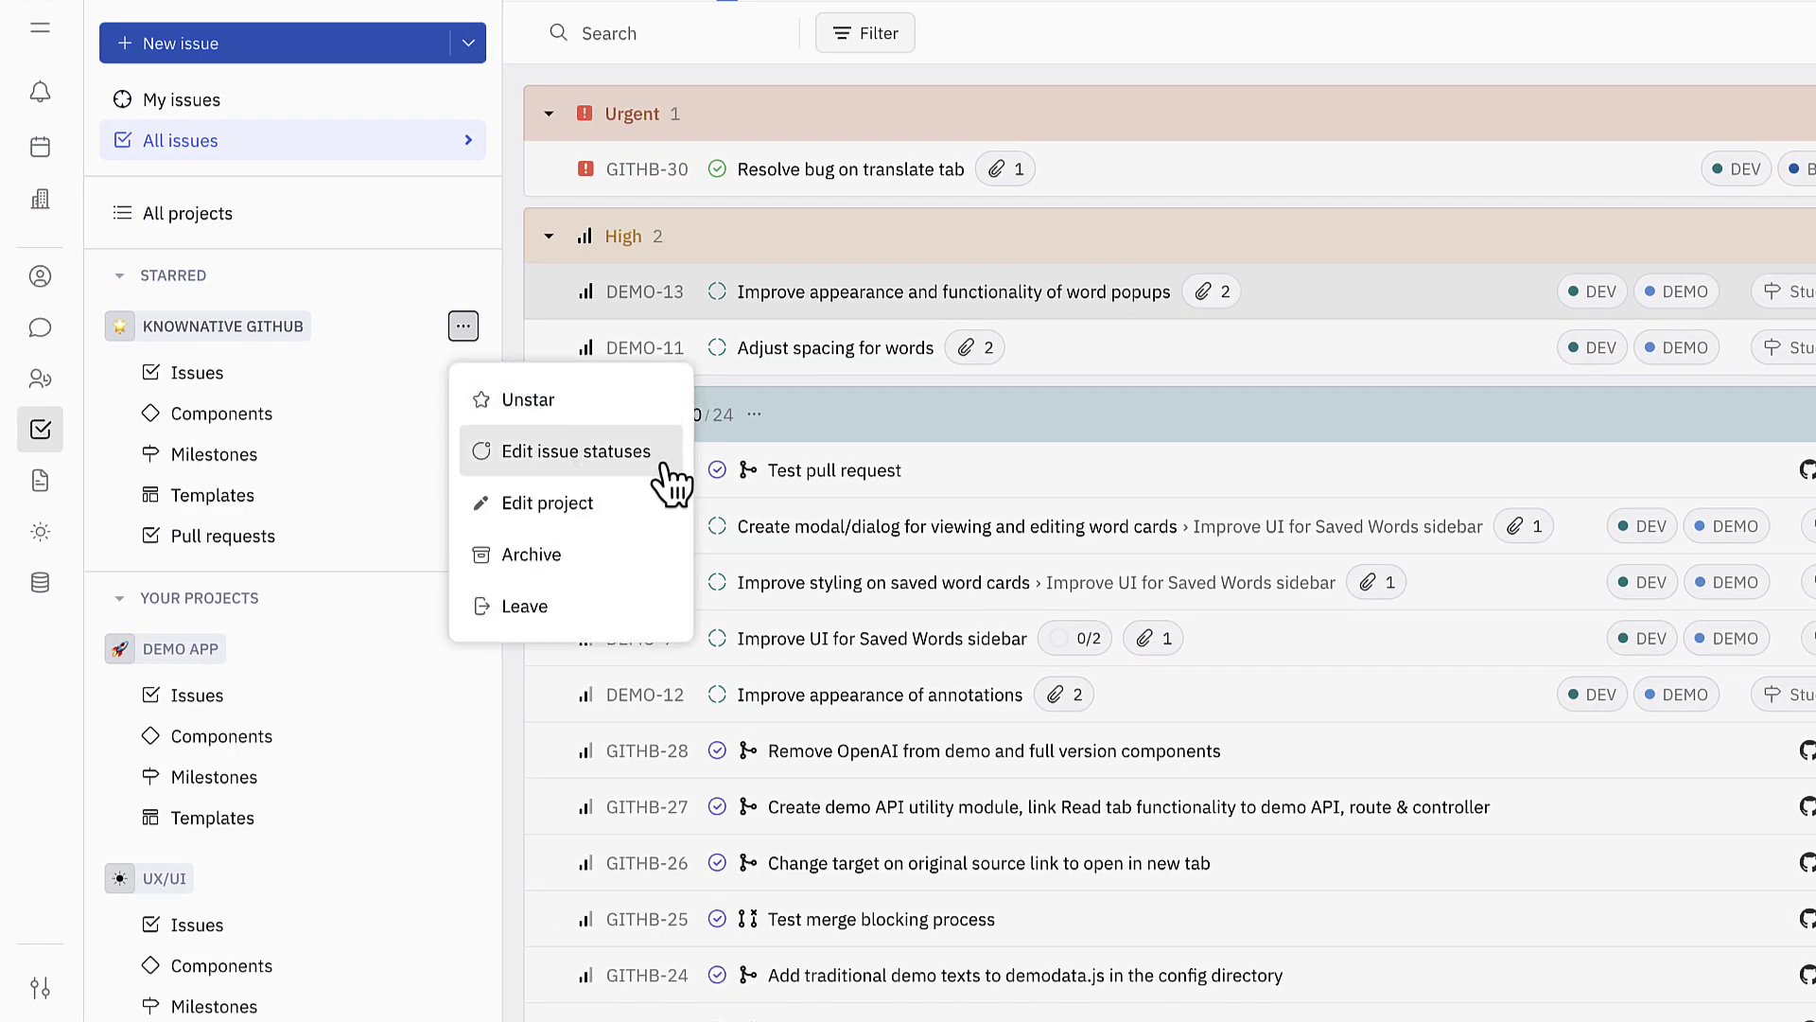
- Open Edit issue statuses and view the Pull request task type's settings
click(617, 454)
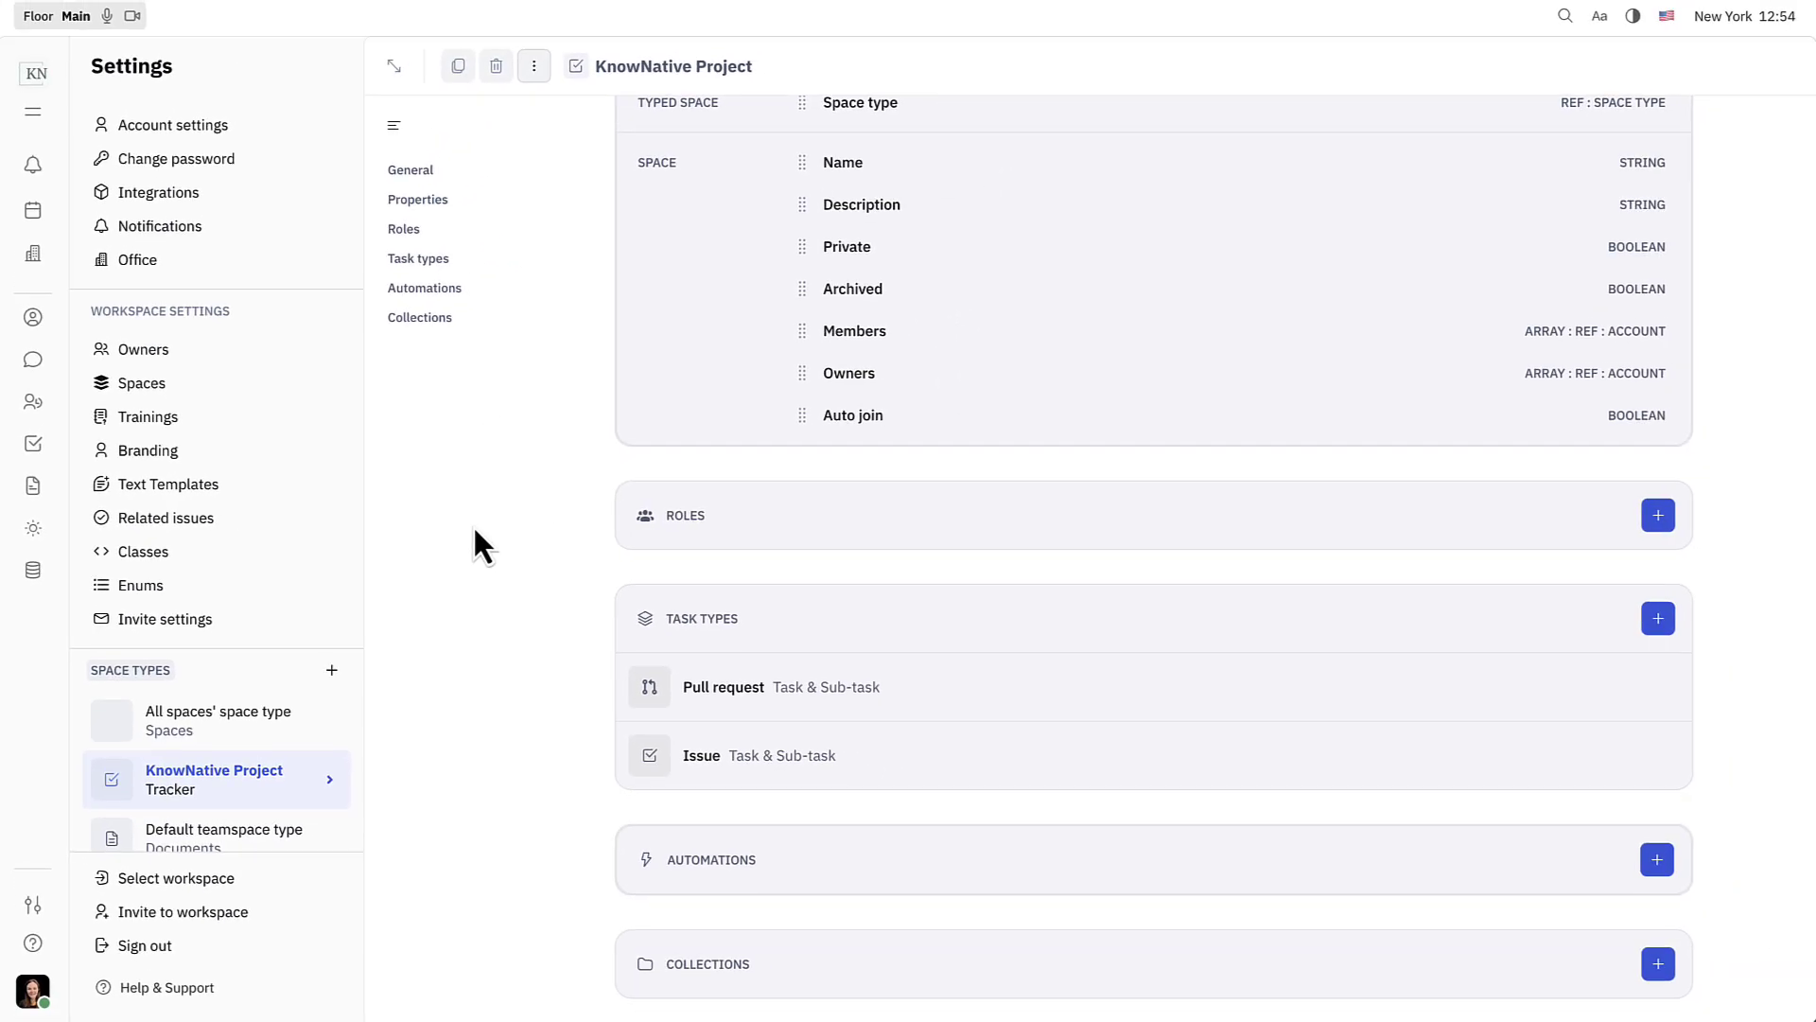
click(1025, 700)
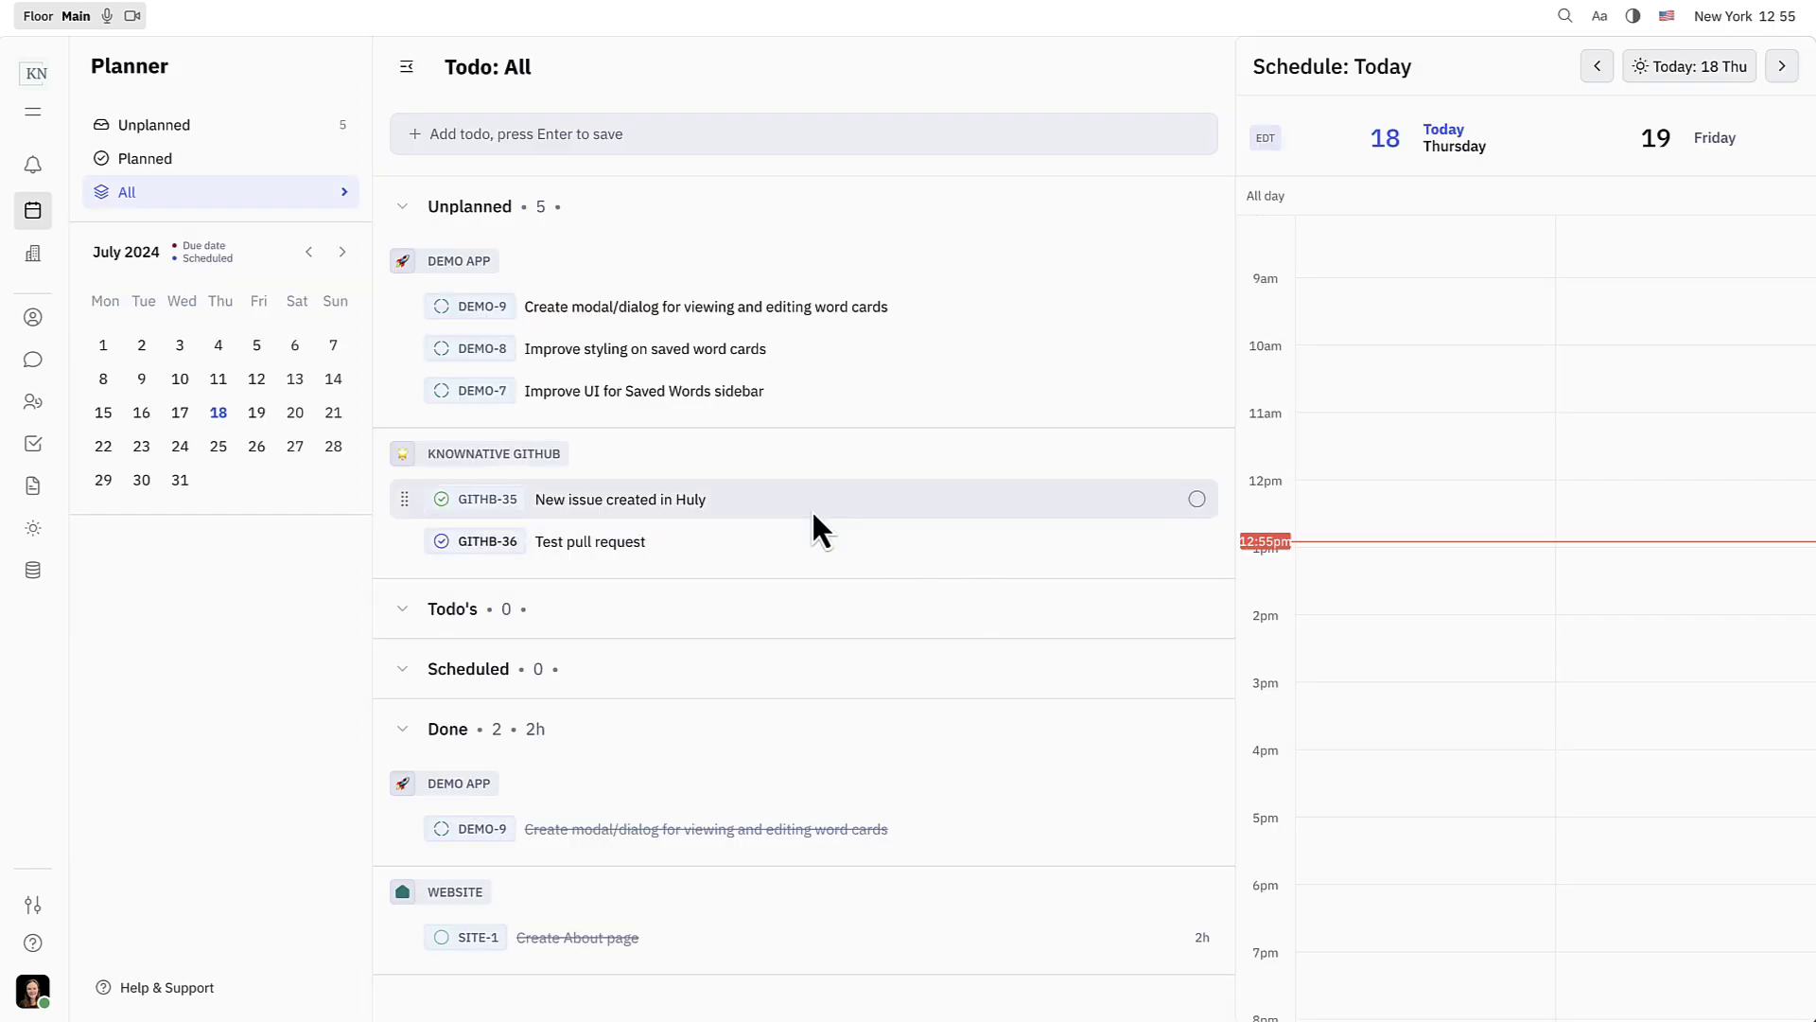
- Place GITHB-35 at 1pm (2h) and GITHB-36 at 4pm (1h) on today's calendar
drag(794, 523, 1422, 677)
drag(1040, 514, 1404, 810)
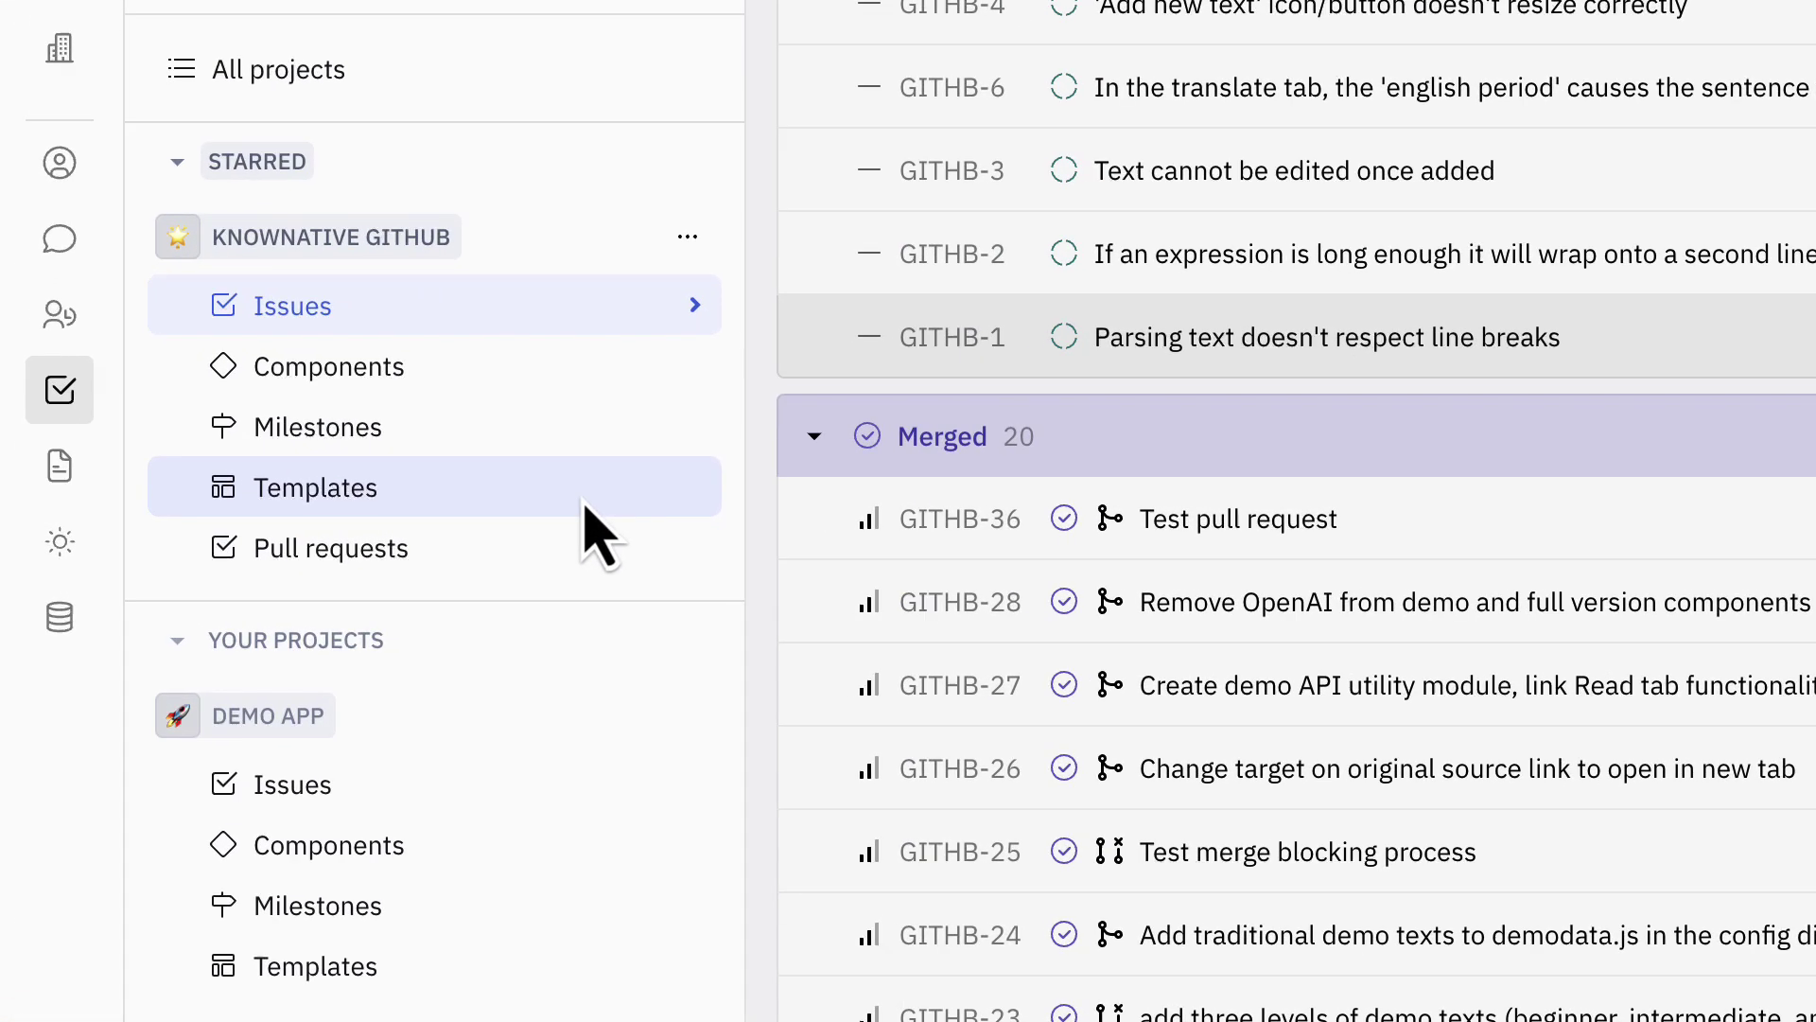
- Open and close the Feature Request and Bug Report templates, then return to KnowNative GitHub Issues
click(323, 506)
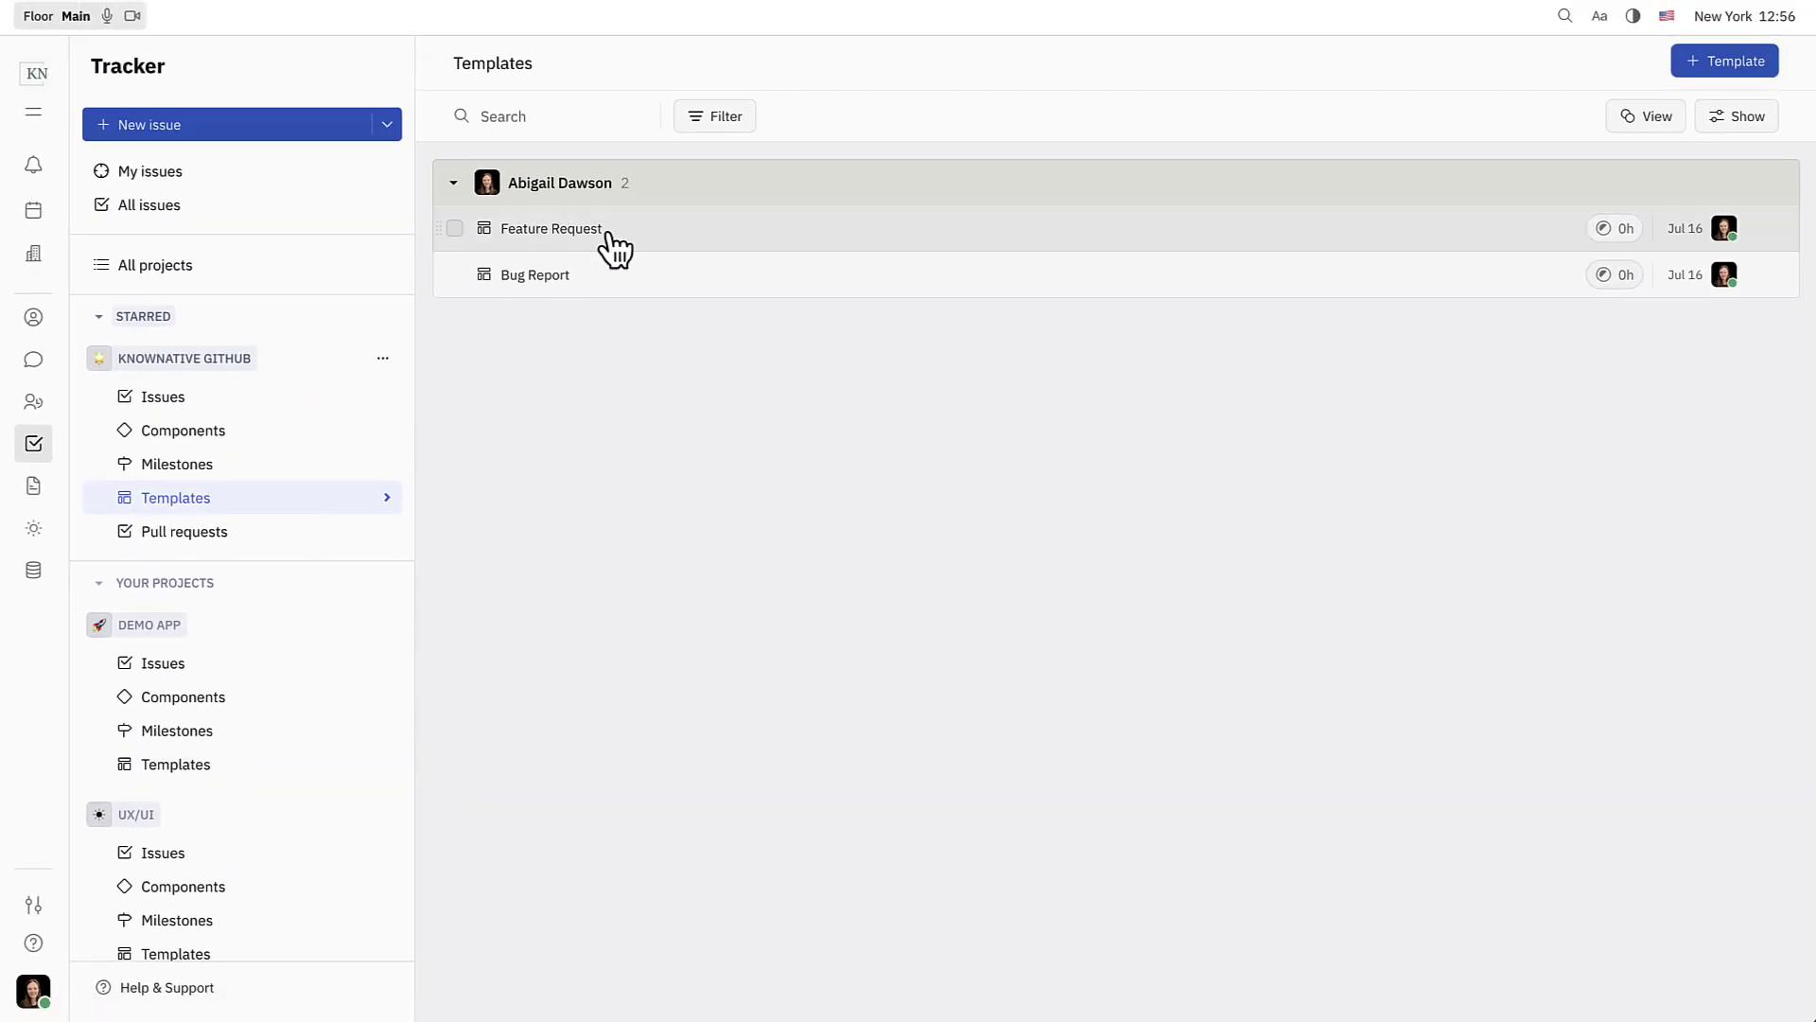
click(585, 232)
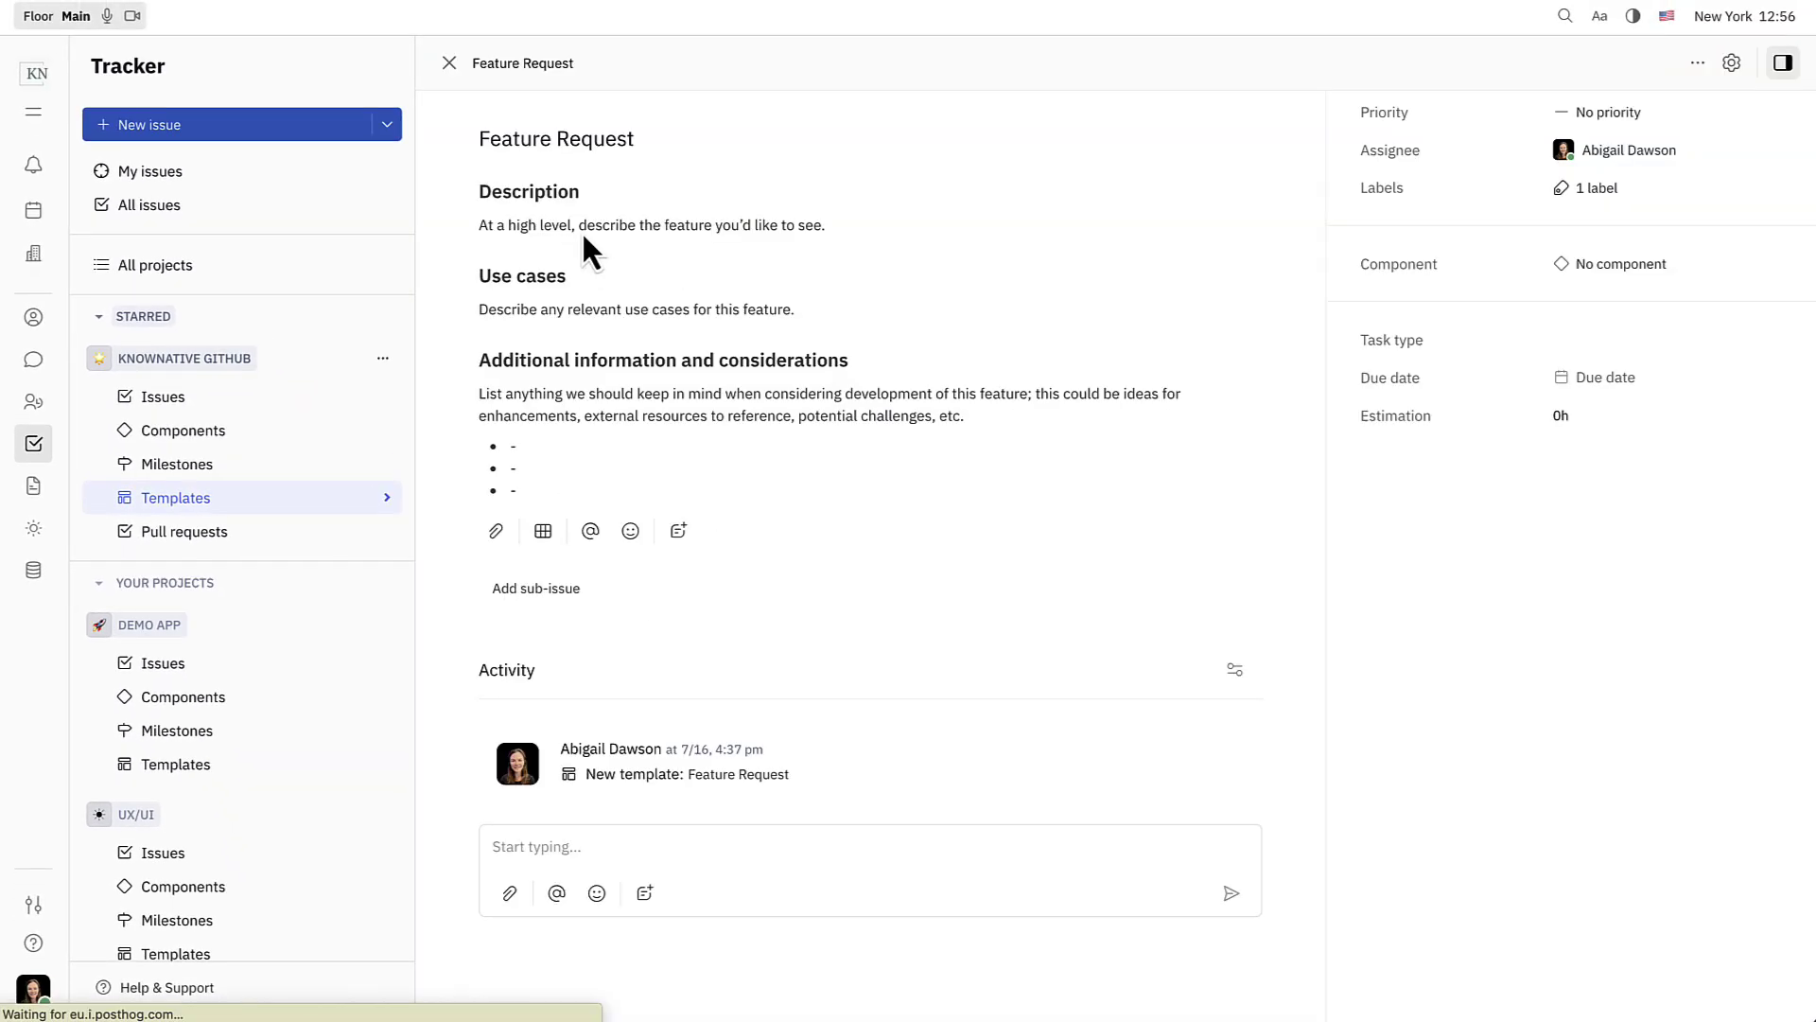
click(450, 63)
click(549, 275)
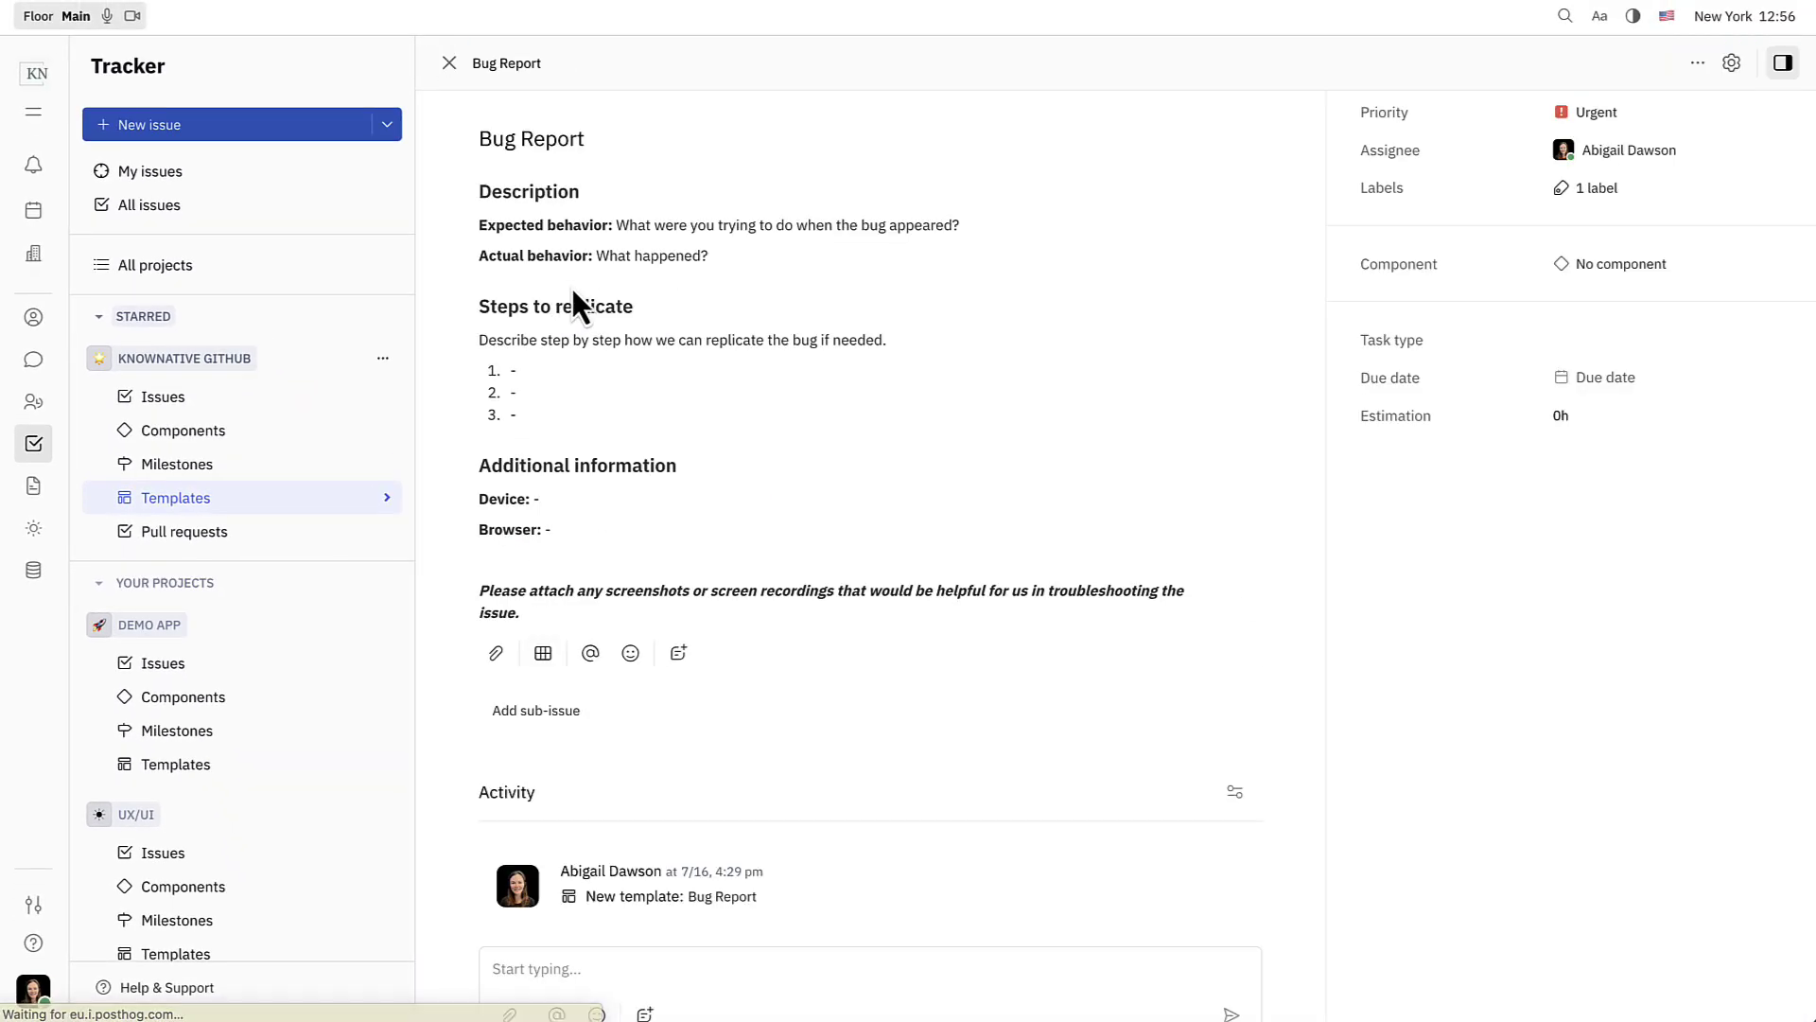
click(451, 64)
click(343, 403)
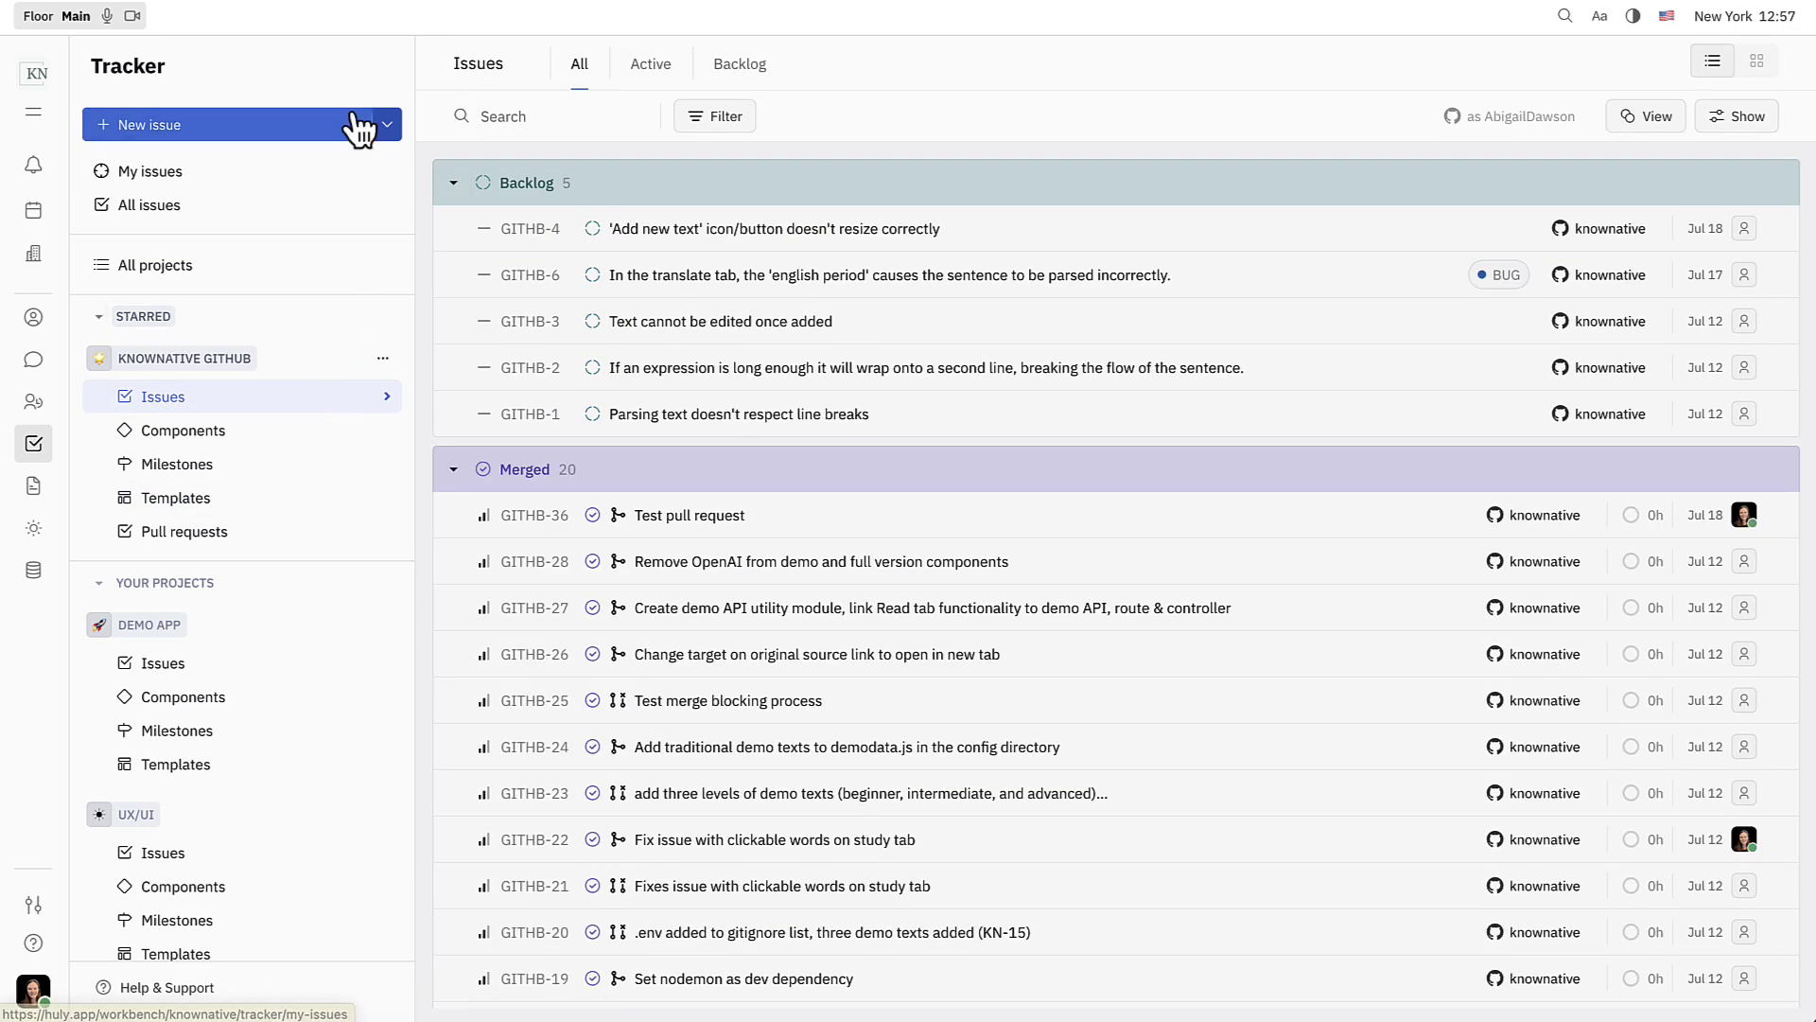
- Start a new issue, apply the Bug Report template, then switch it to Feature Request
click(357, 123)
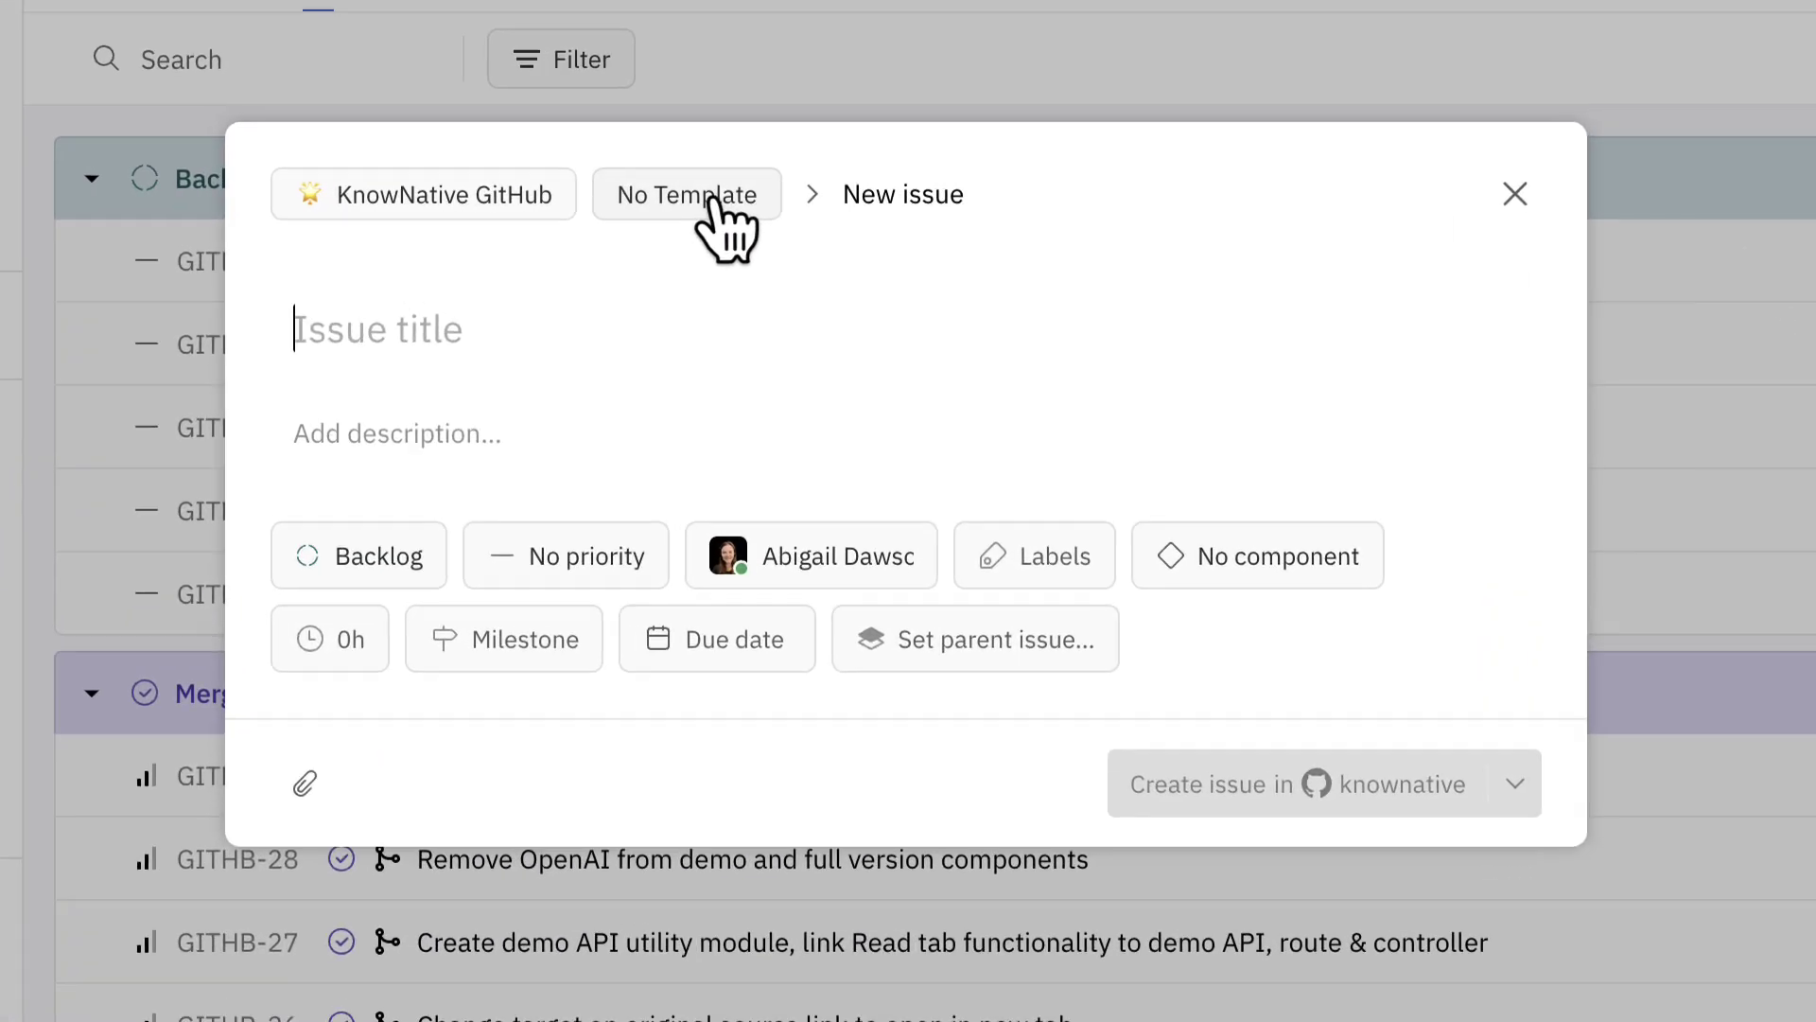
click(750, 197)
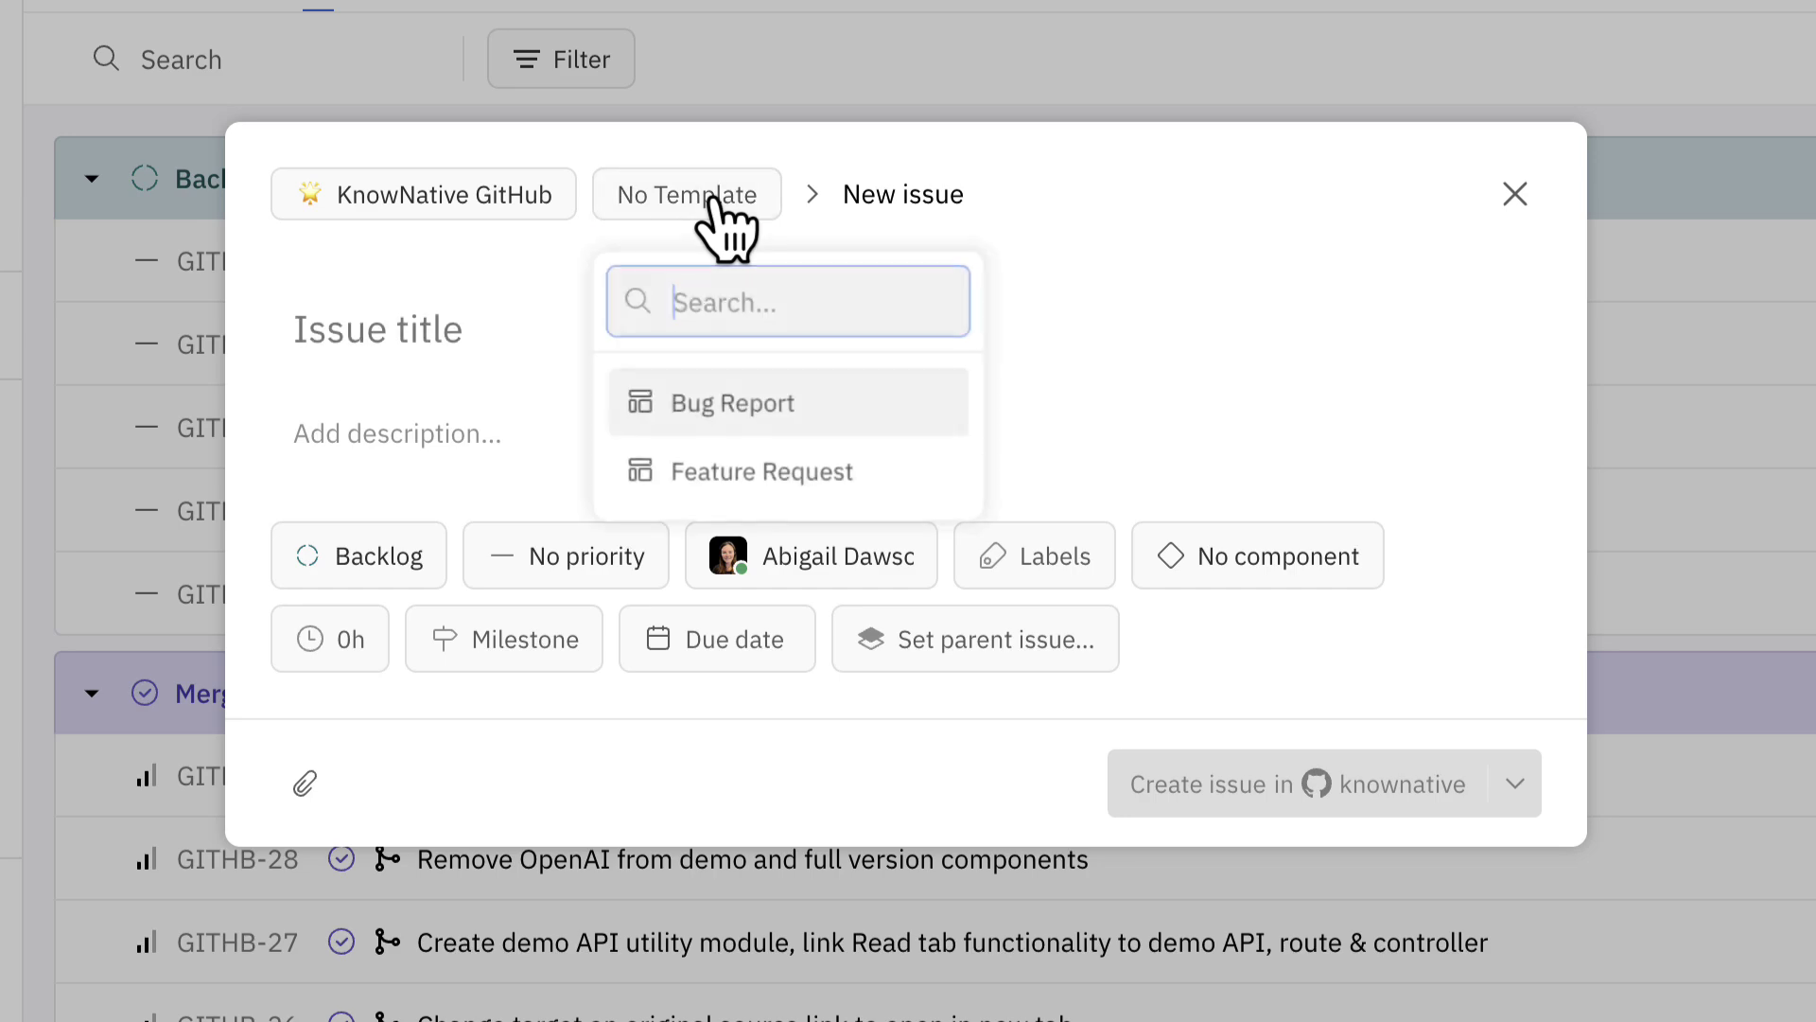
click(943, 435)
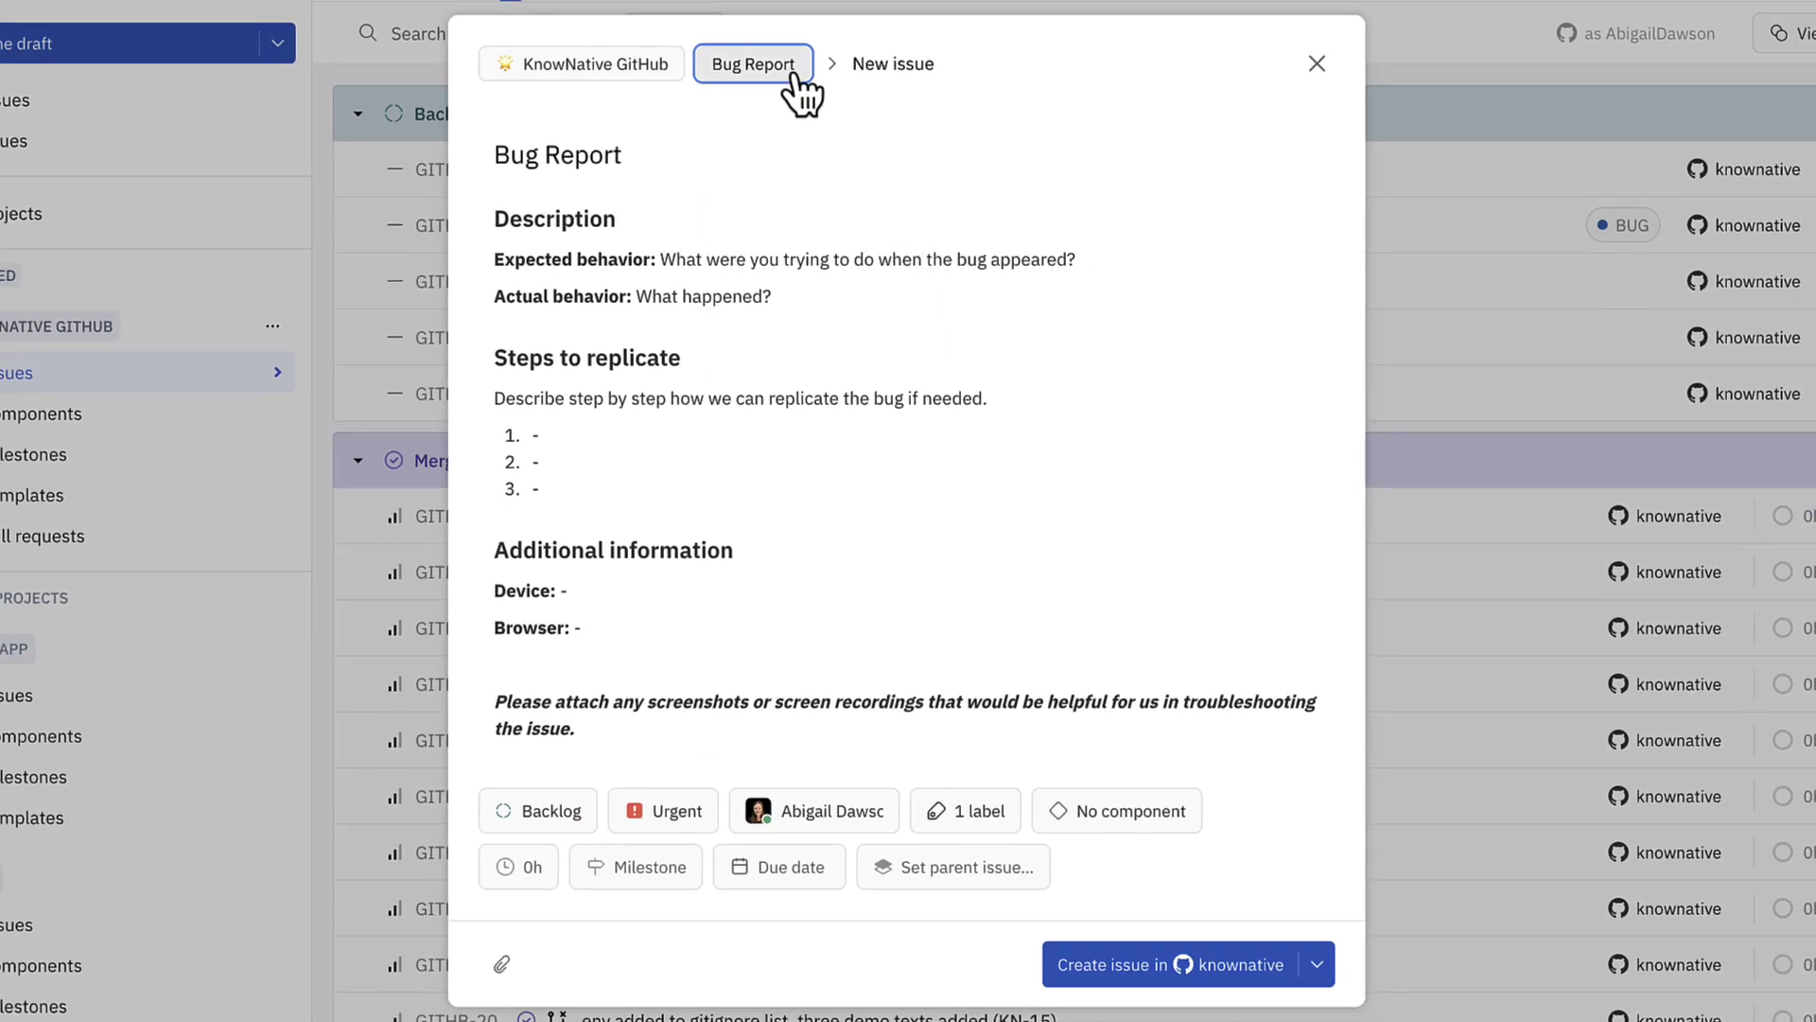
click(792, 75)
click(909, 253)
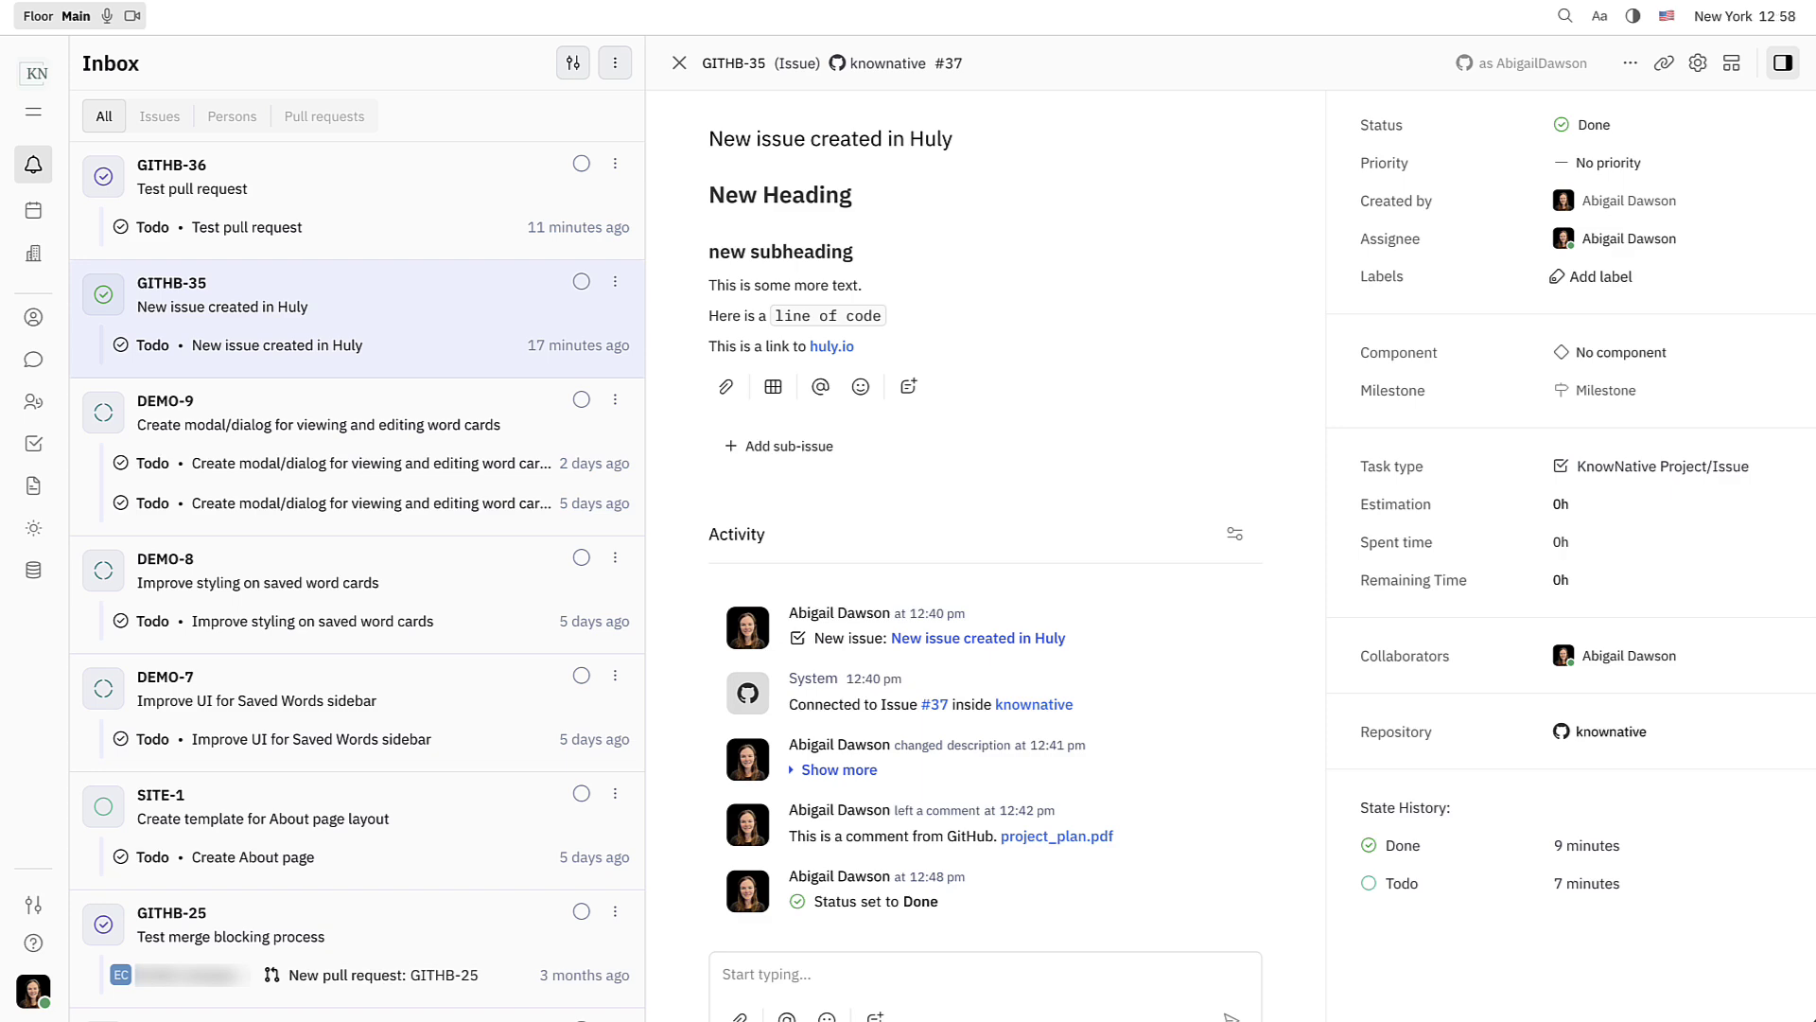
- View the GITHB-36 pull request details from its Inbox notification
click(236, 188)
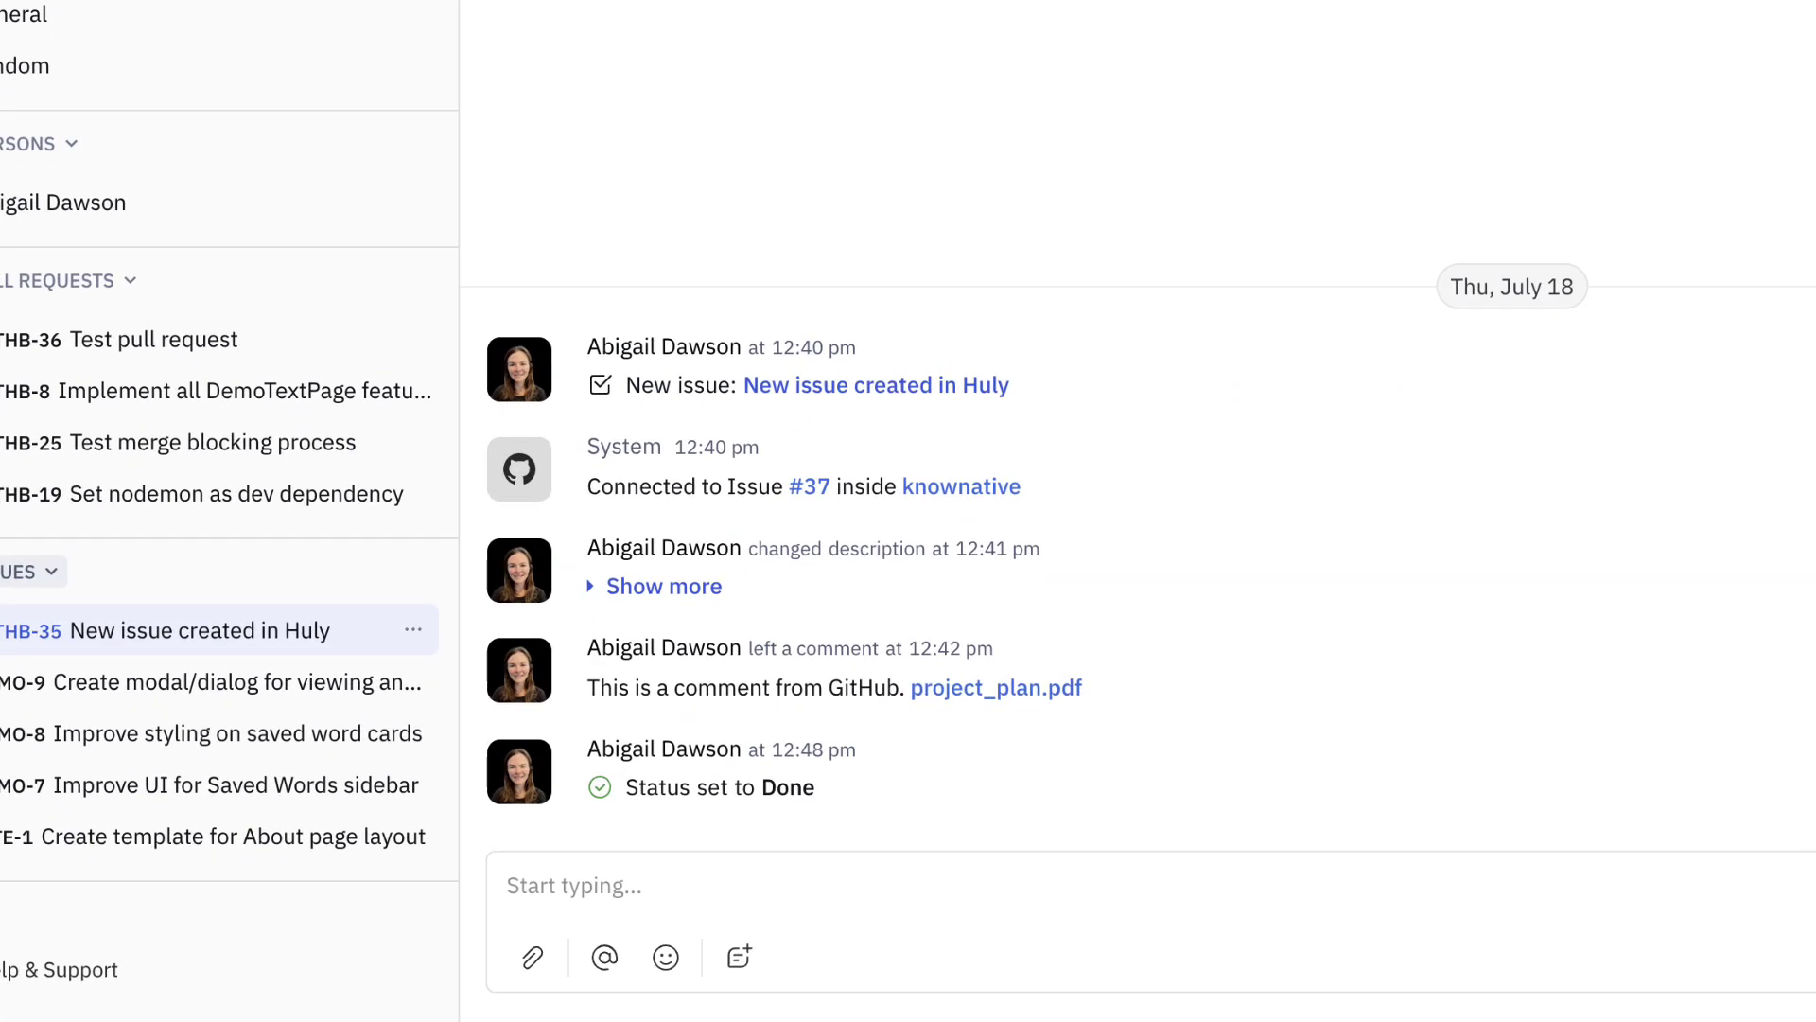
- Expand the GITHB-35 feed, then pin and bookmark the GitHub comment
click(715, 586)
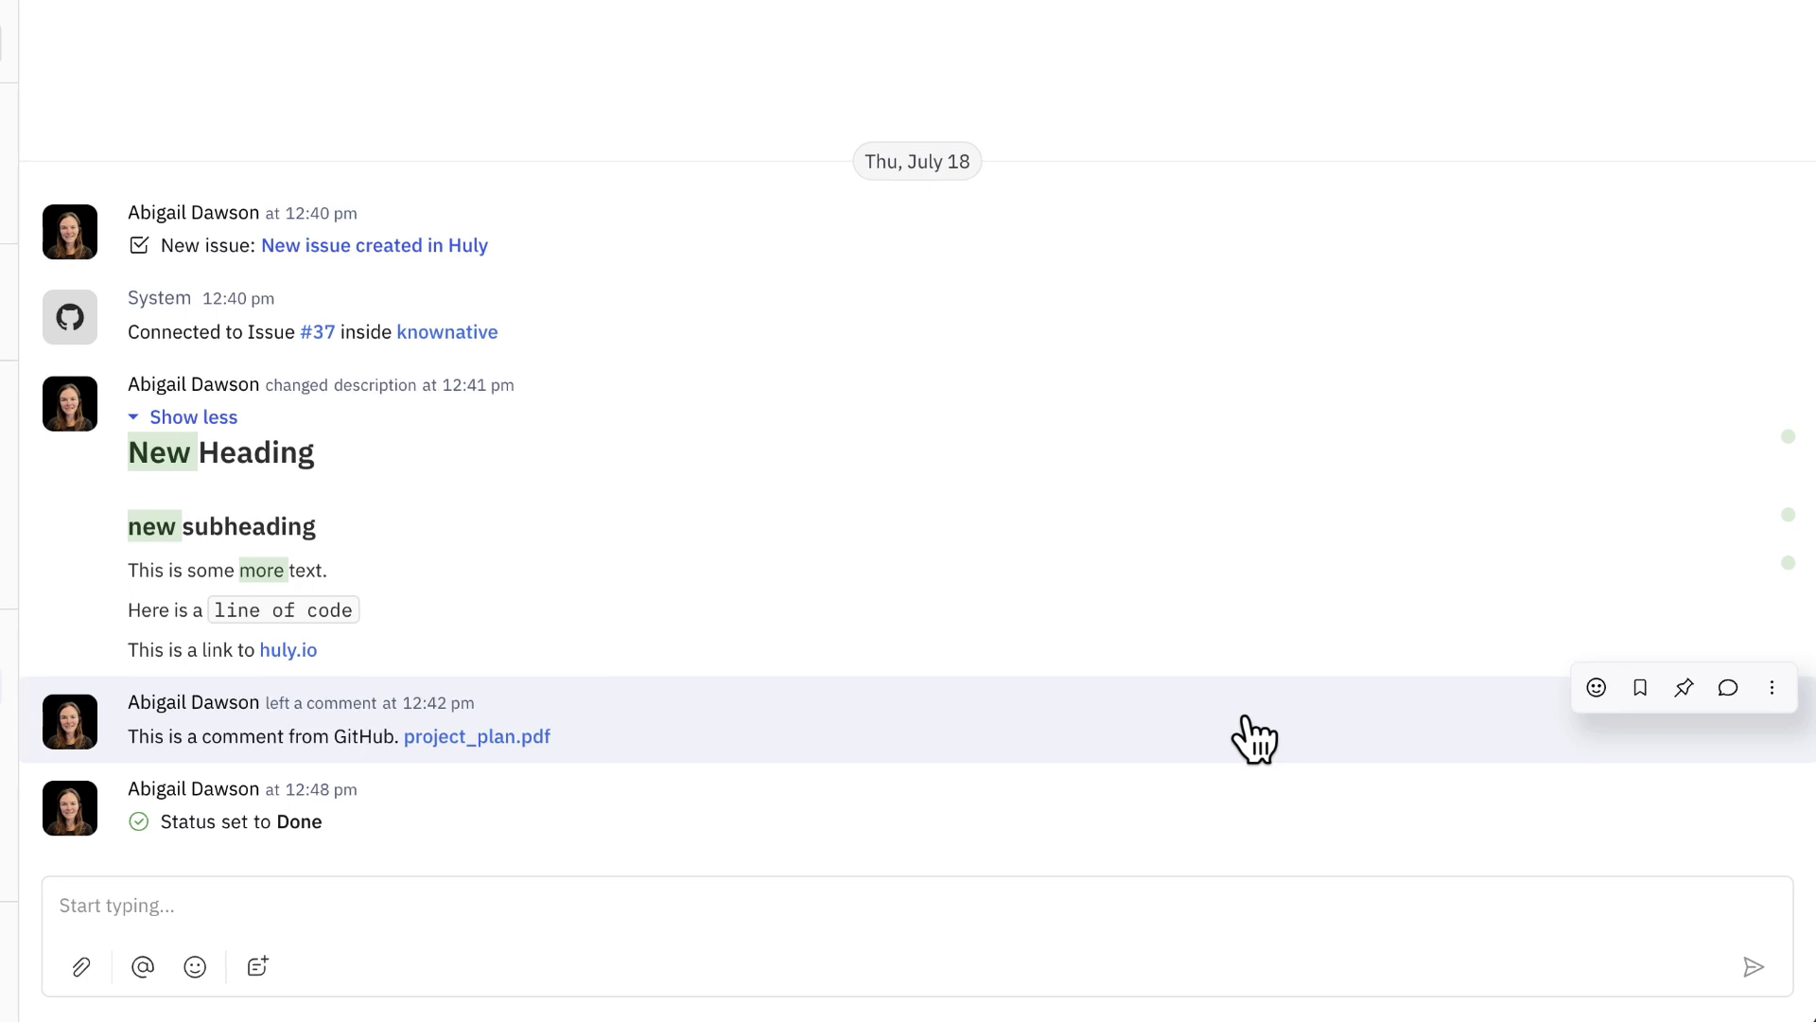
click(1682, 695)
click(1650, 711)
- Reply in a thread under the comment with 'This is a new thread!'
click(1729, 688)
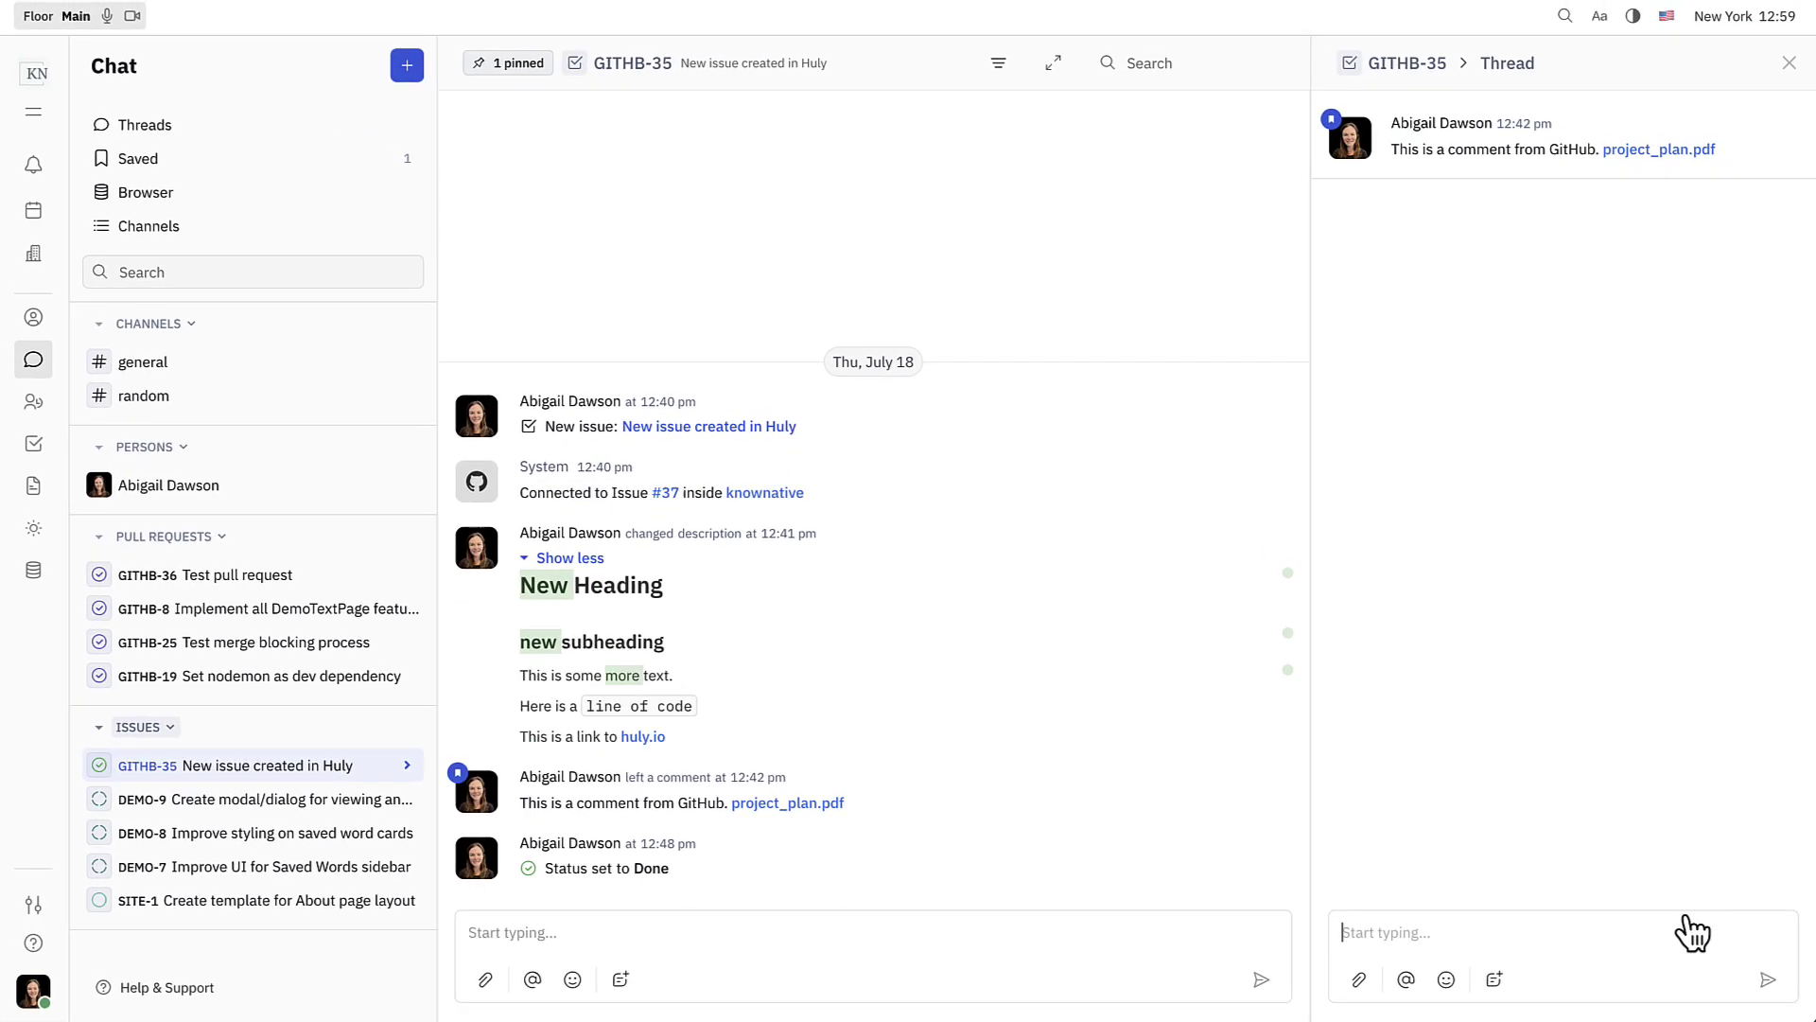
text(This is a new thread!)
key(Return)
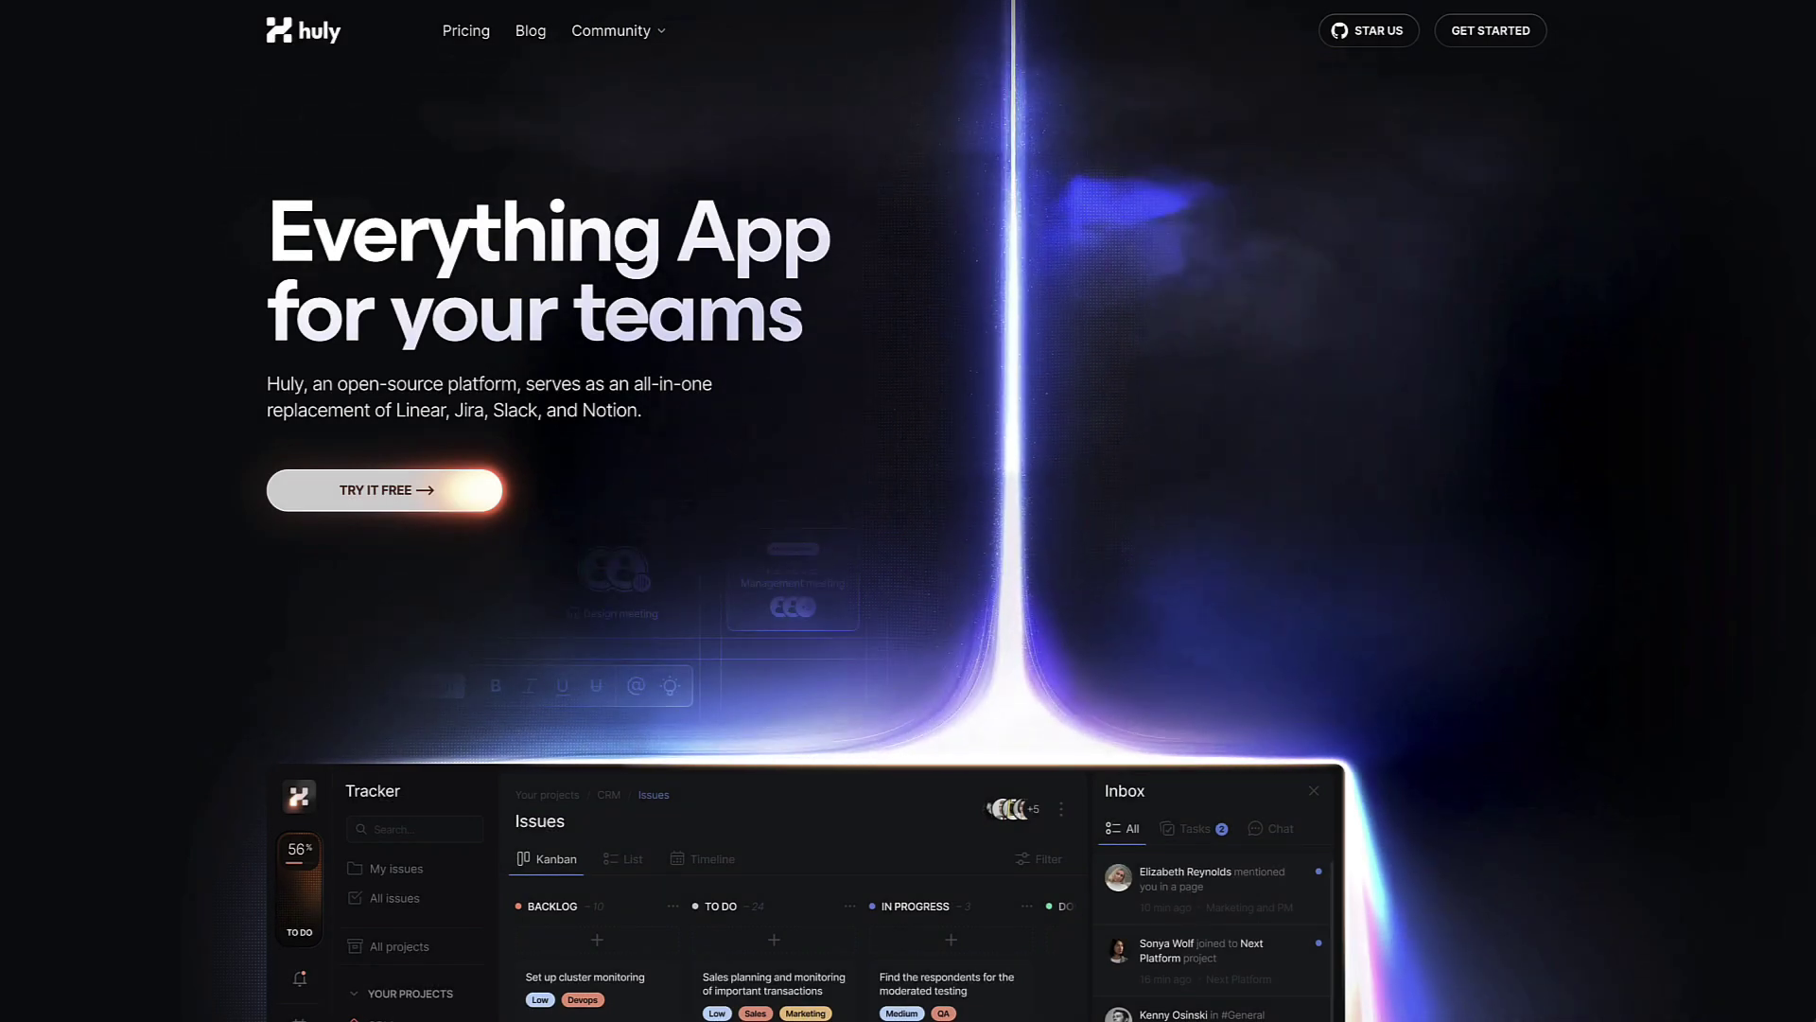
click(658, 34)
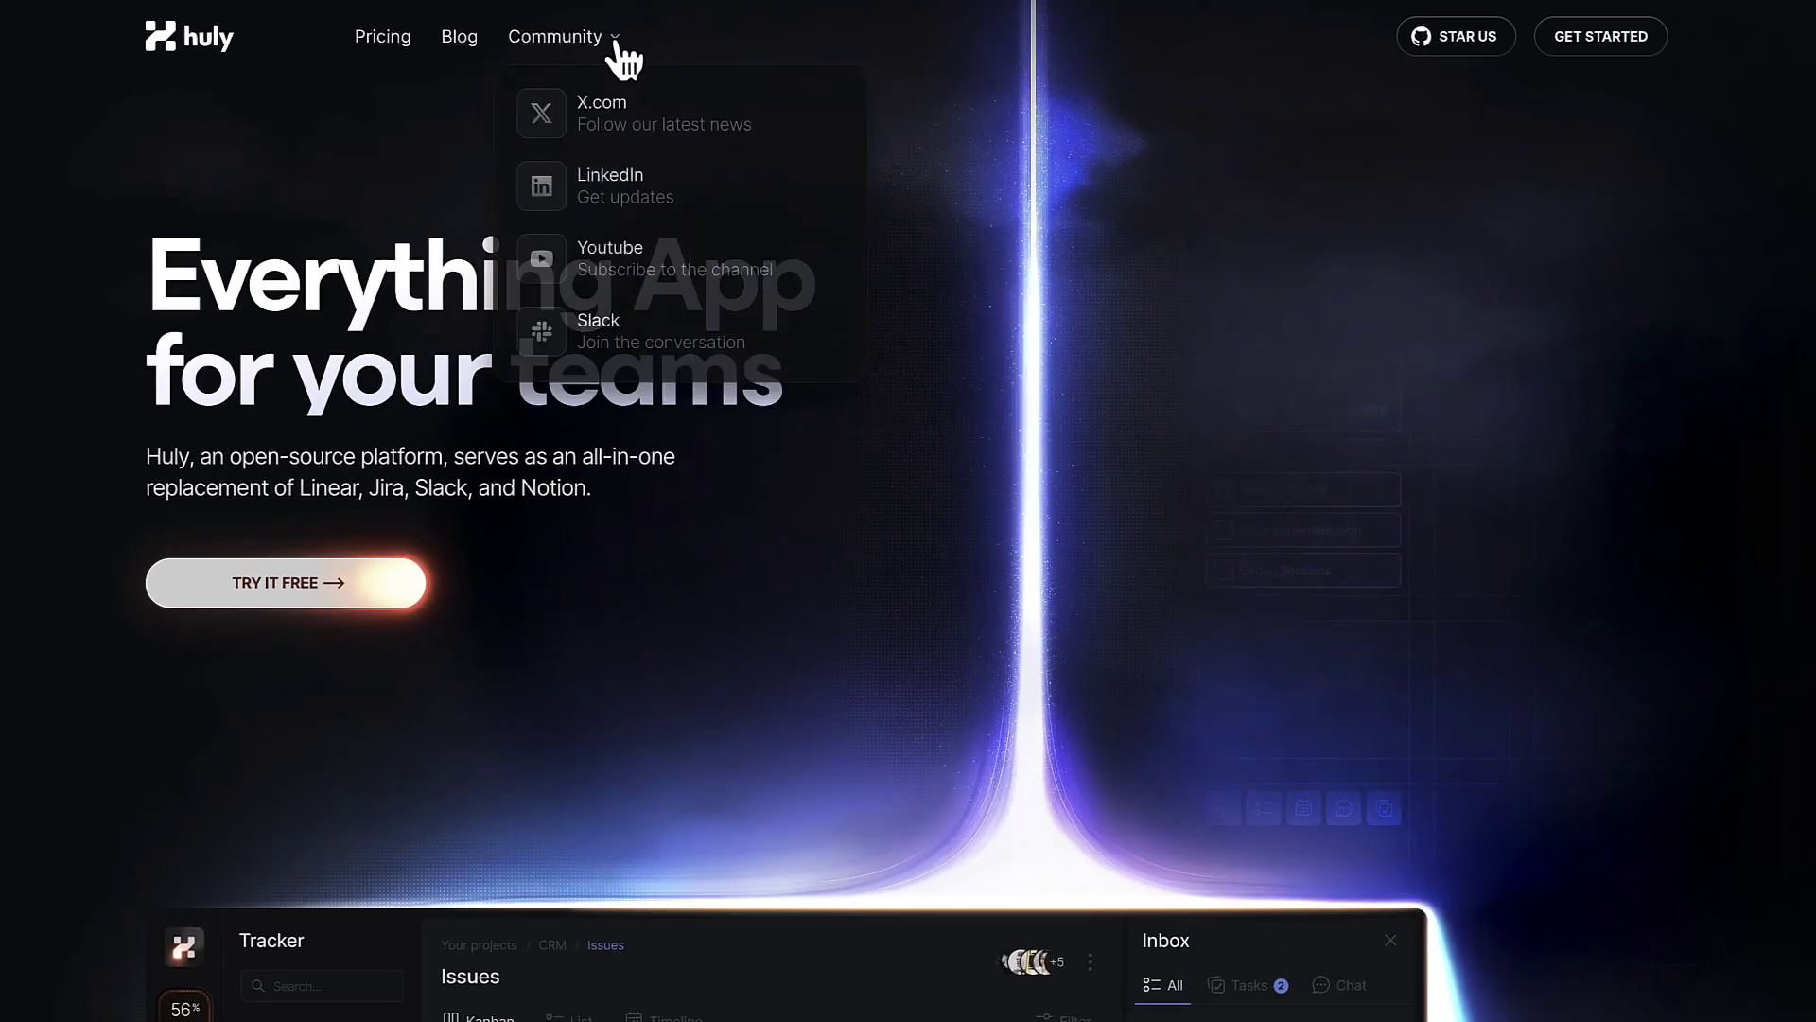